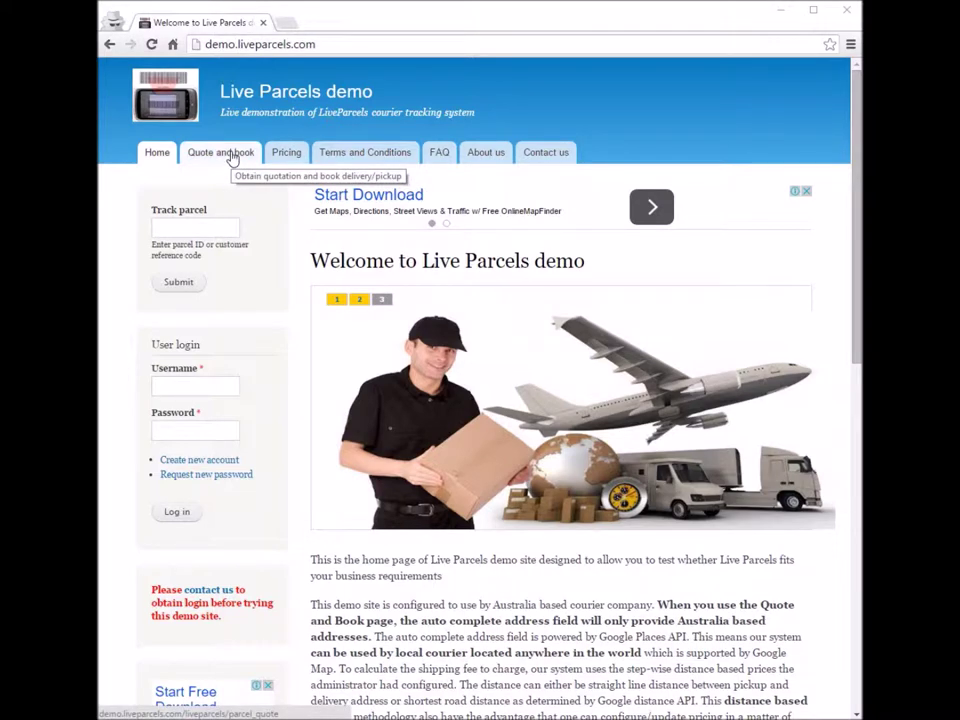
Step: On the Quote and book page, try Pickup, then set the service to Deliver one or more items
left_click(232, 160)
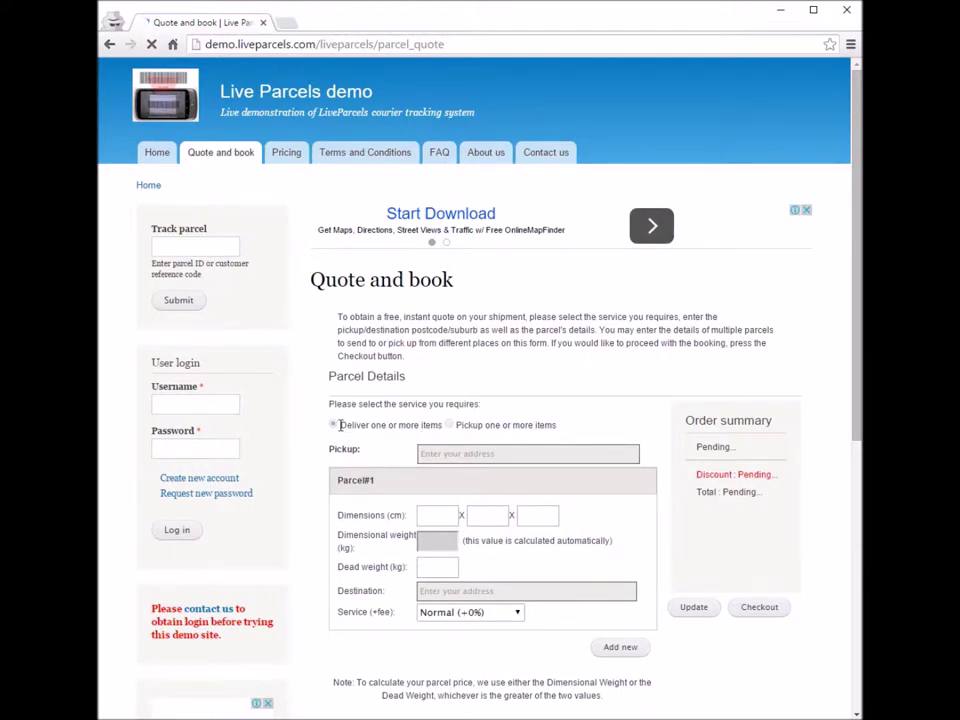
left_click_drag(340, 425, 441, 425)
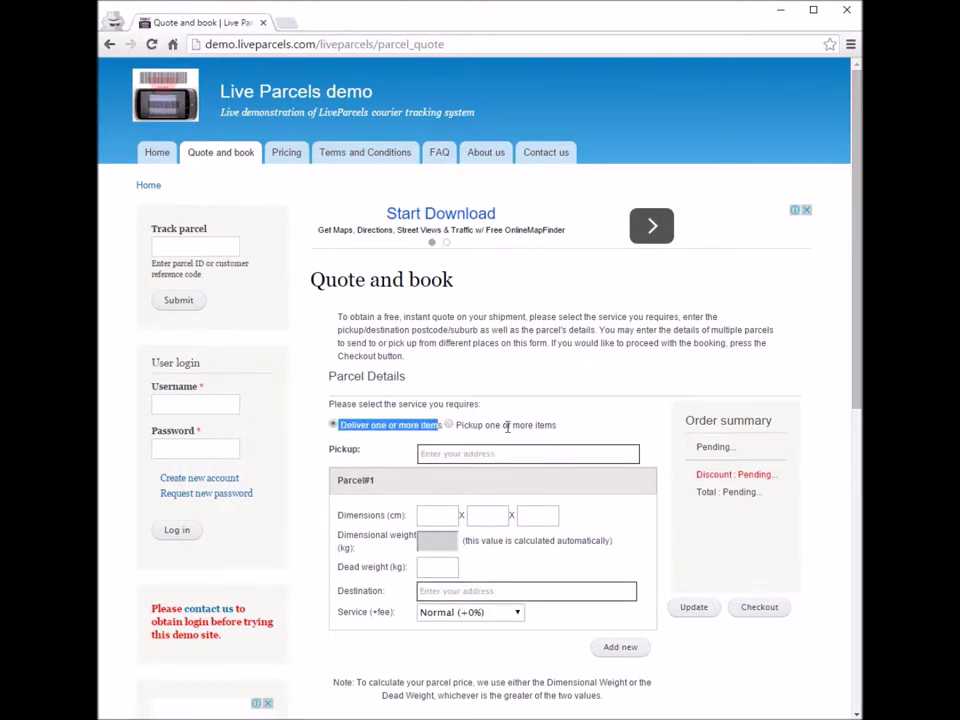
left_click_drag(338, 425, 447, 425)
left_click(449, 424)
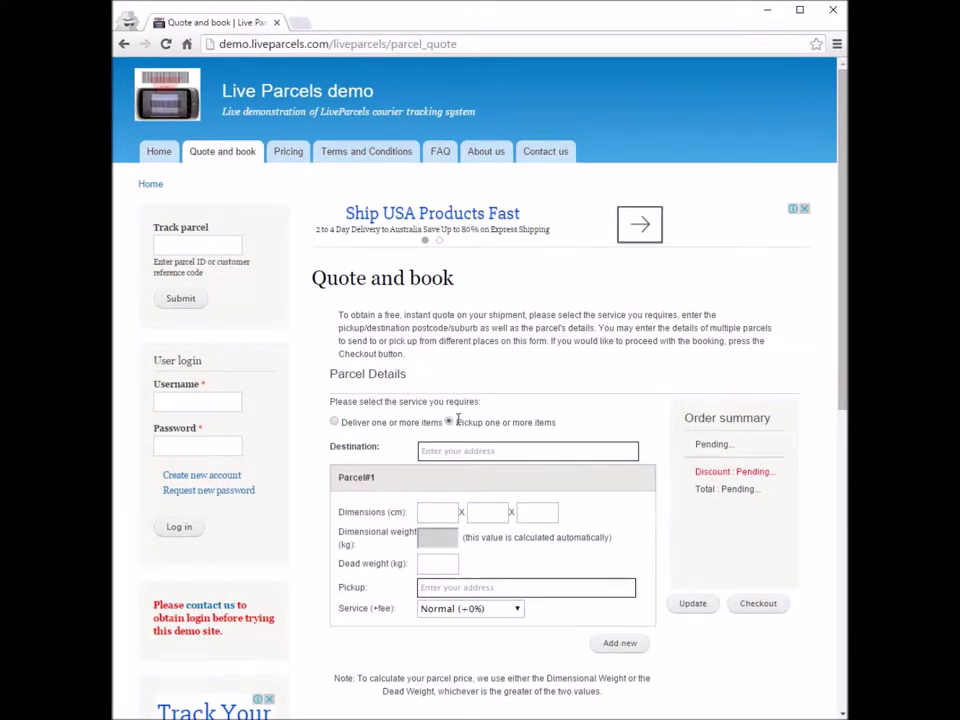
left_click_drag(455, 422, 579, 422)
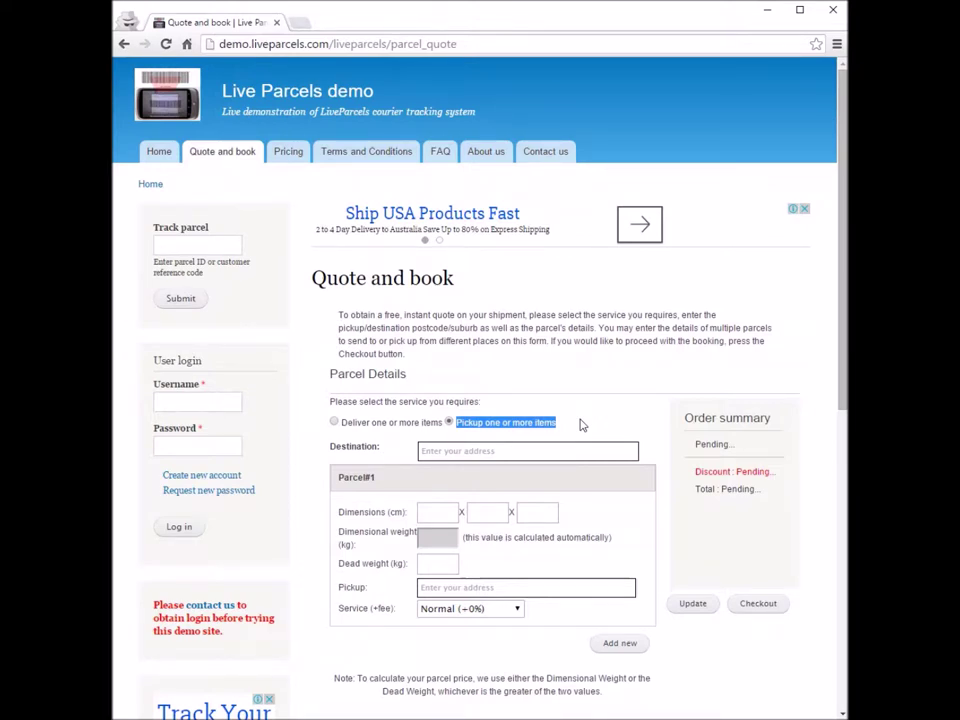
left_click(335, 422)
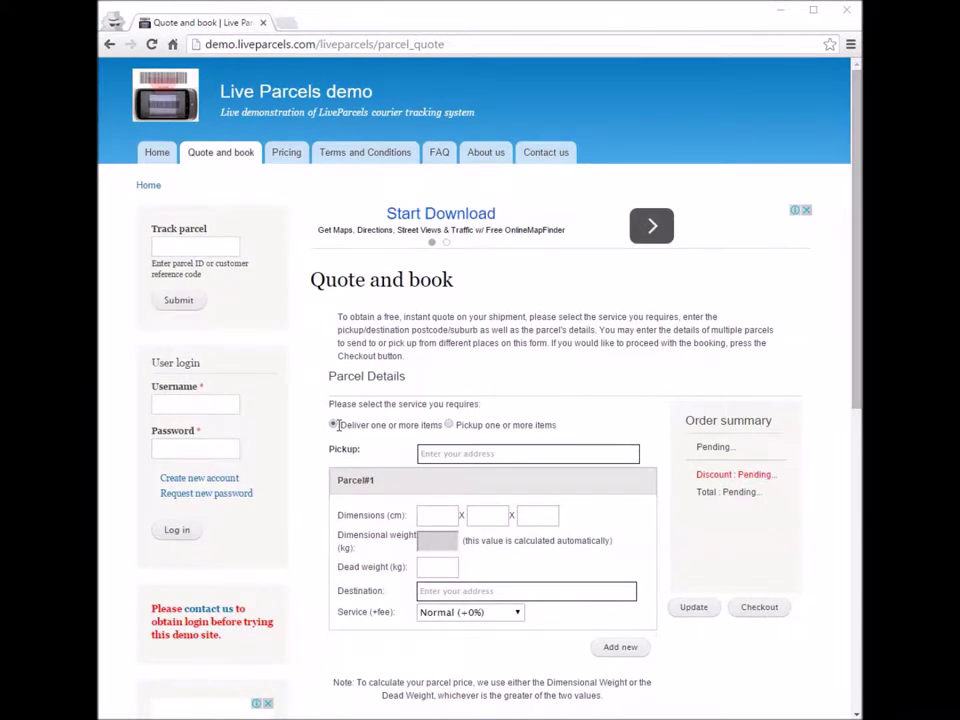
left_click(333, 425)
left_click(460, 448)
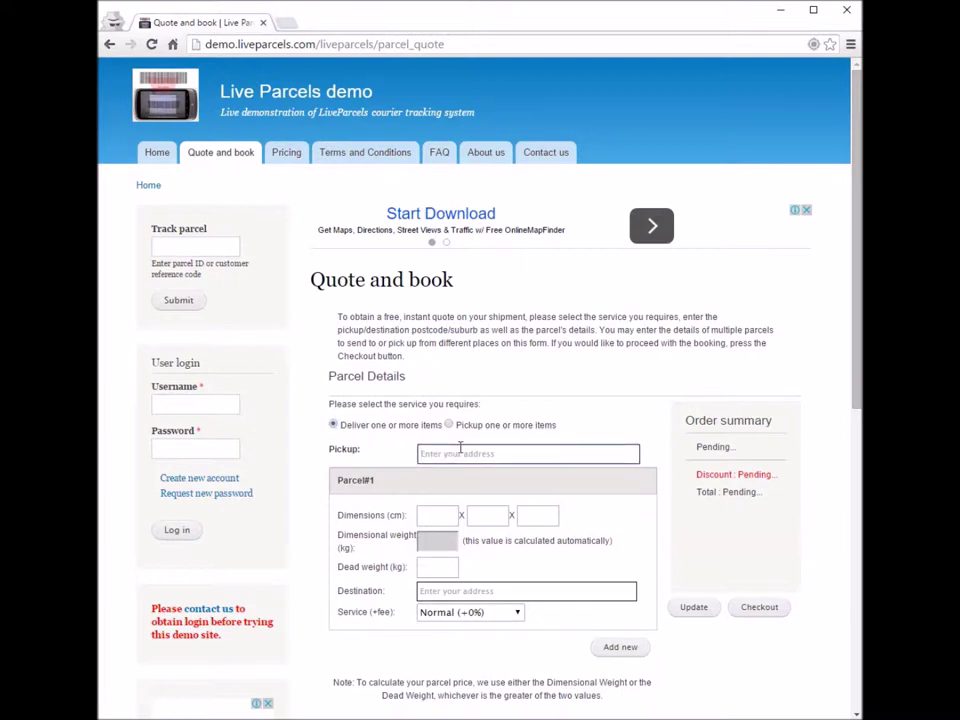
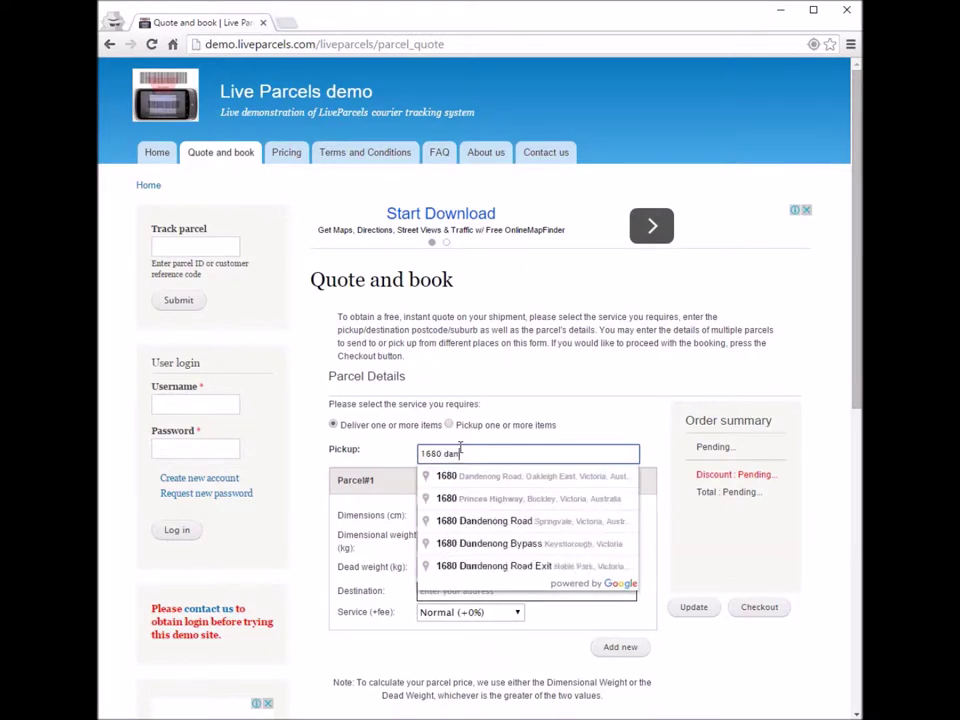
left_click(482, 478)
left_click(446, 519)
type("10")
key("Tab")
type("10")
key("Tab")
type("10")
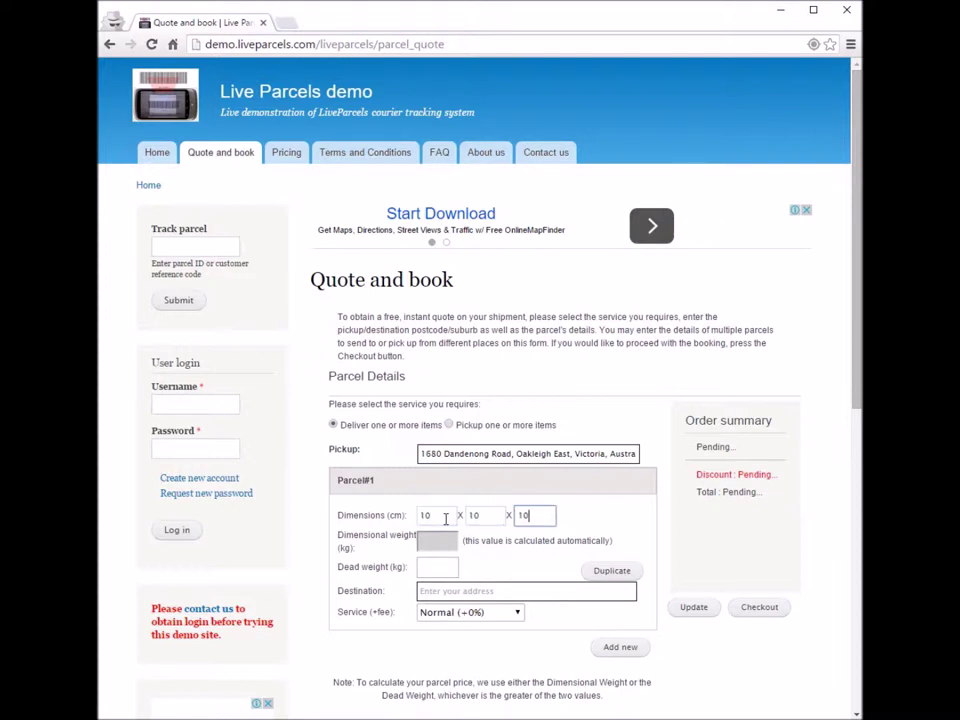
key("Tab")
key("Tab")
type("1")
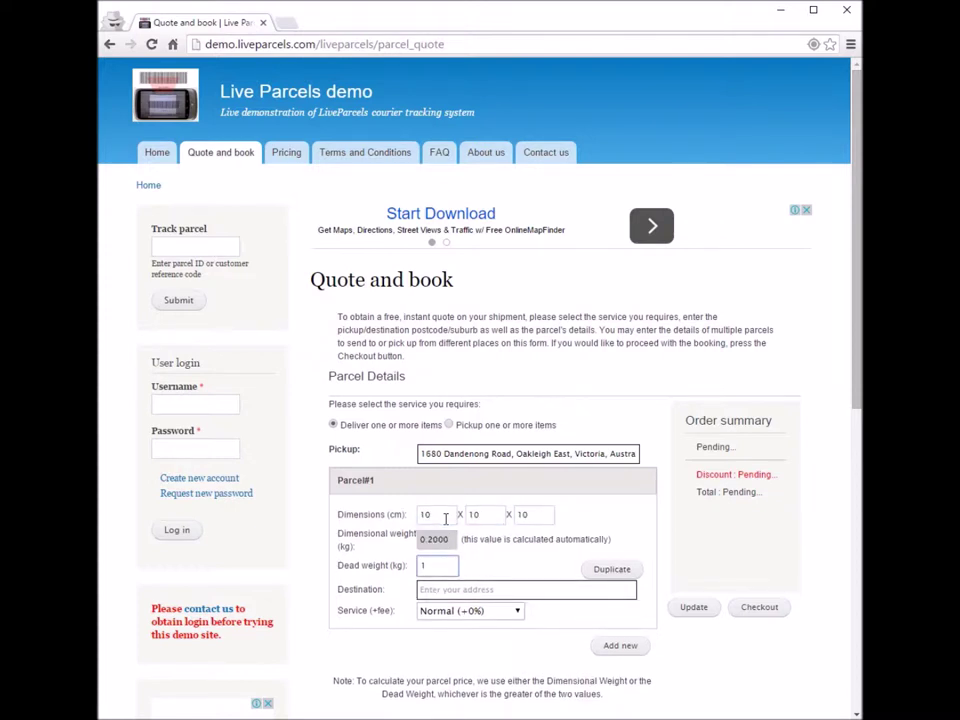
left_click(469, 590)
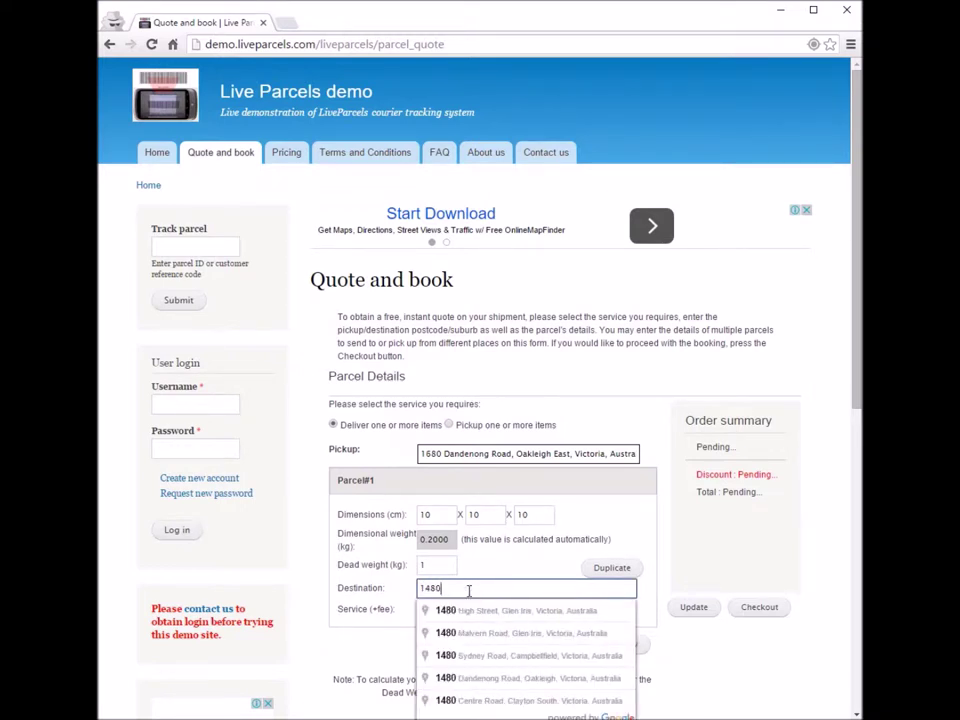
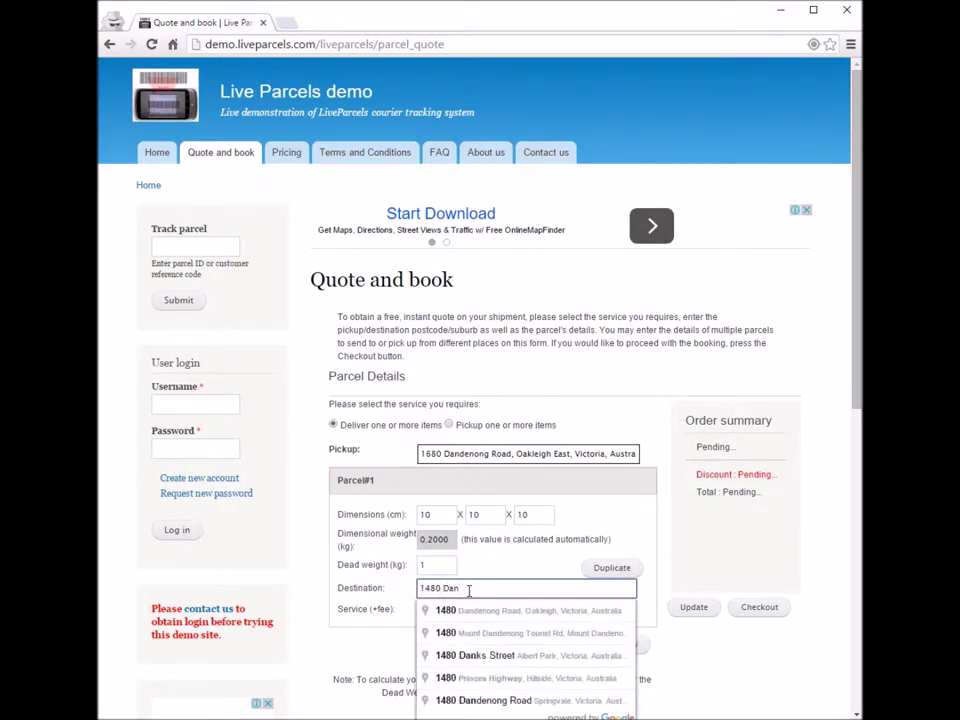
left_click(468, 611)
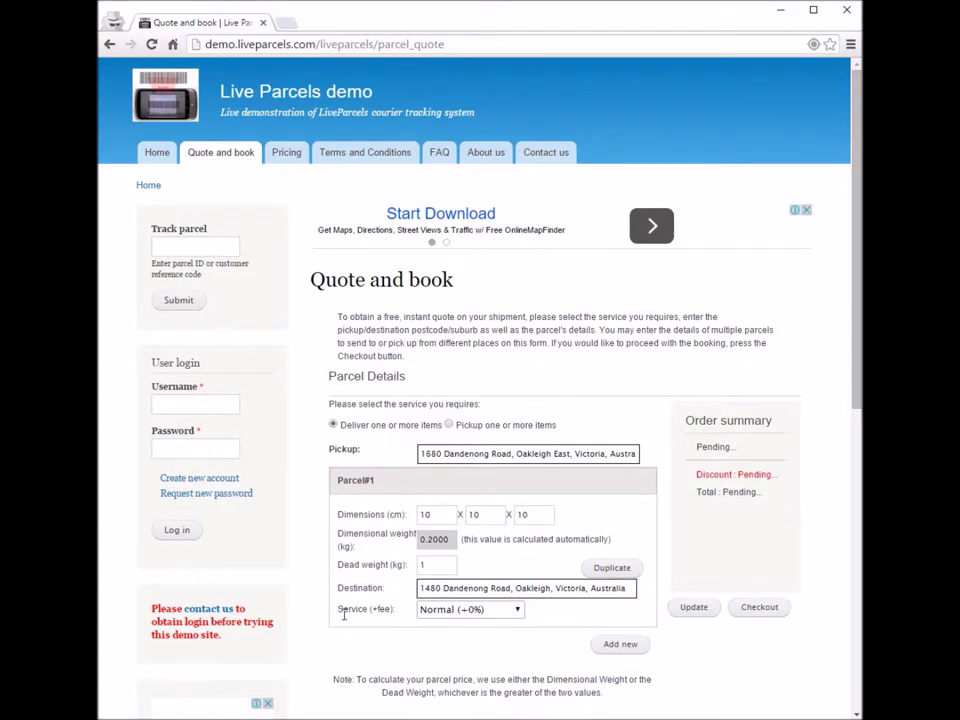
left_click_drag(337, 617, 386, 606)
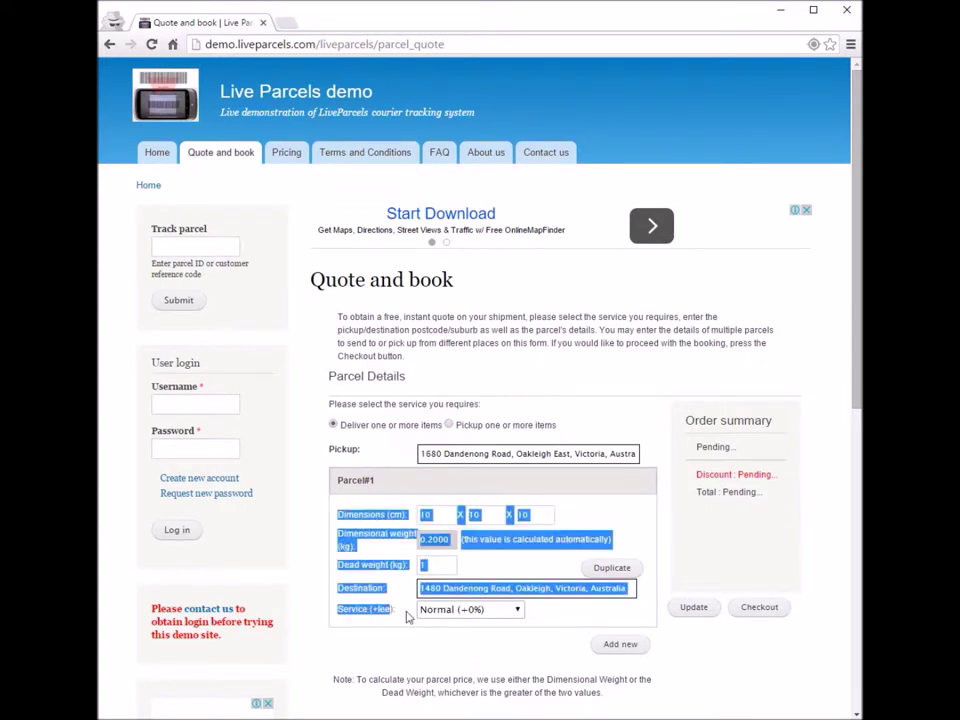
left_click(398, 617)
left_click_drag(339, 615, 398, 617)
left_click(398, 617)
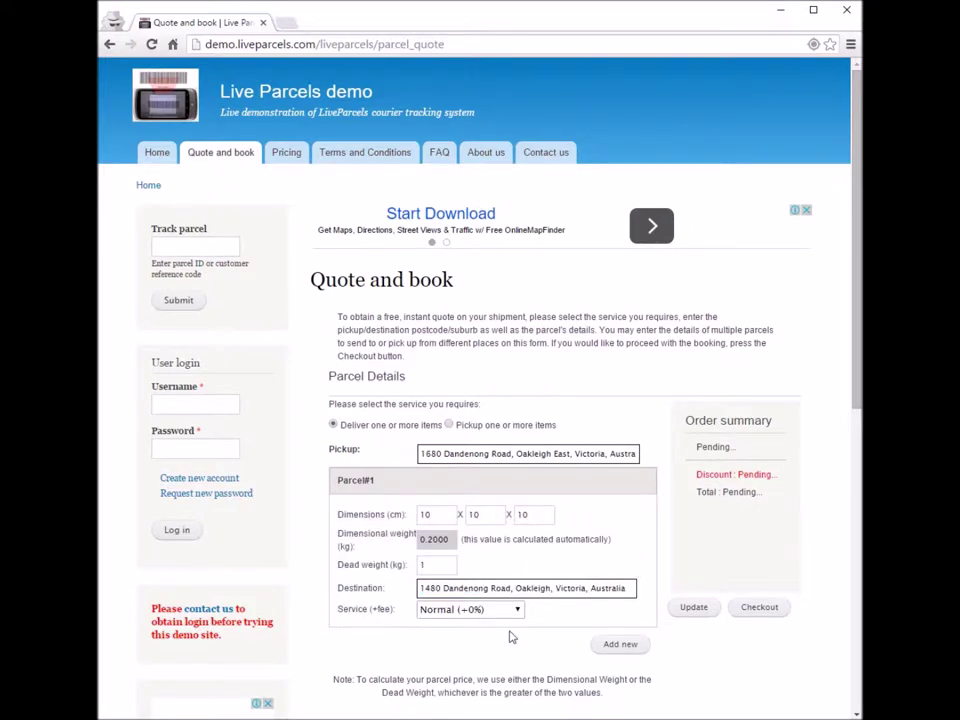
Step: Try Overnight (+100%) service, then set the service back to Normal (+0%)
scroll(540, 625, "down", 1)
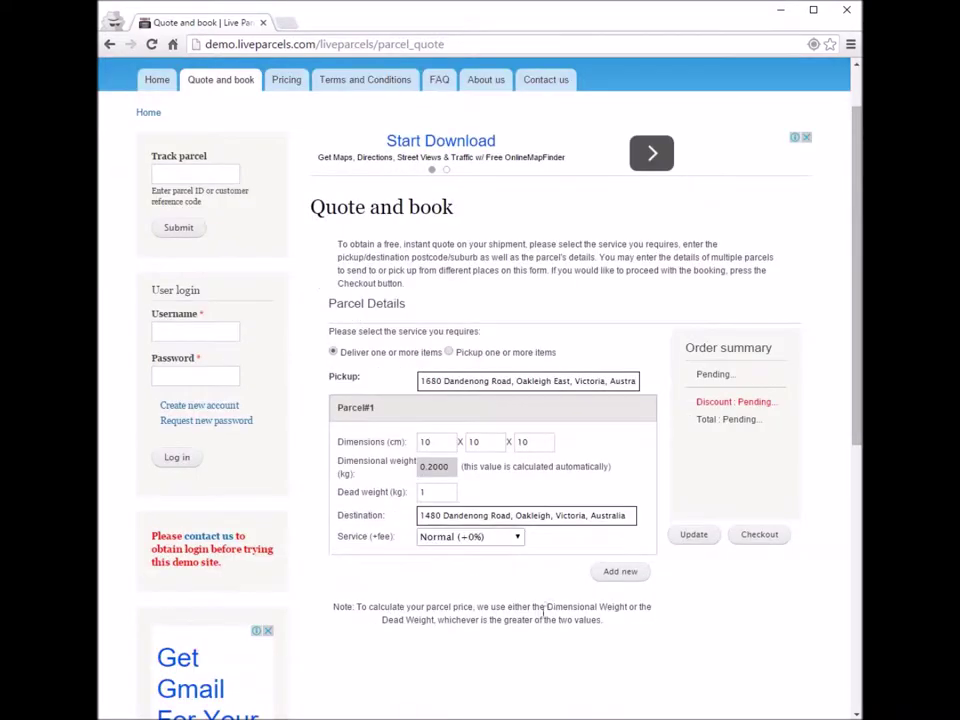
left_click(516, 538)
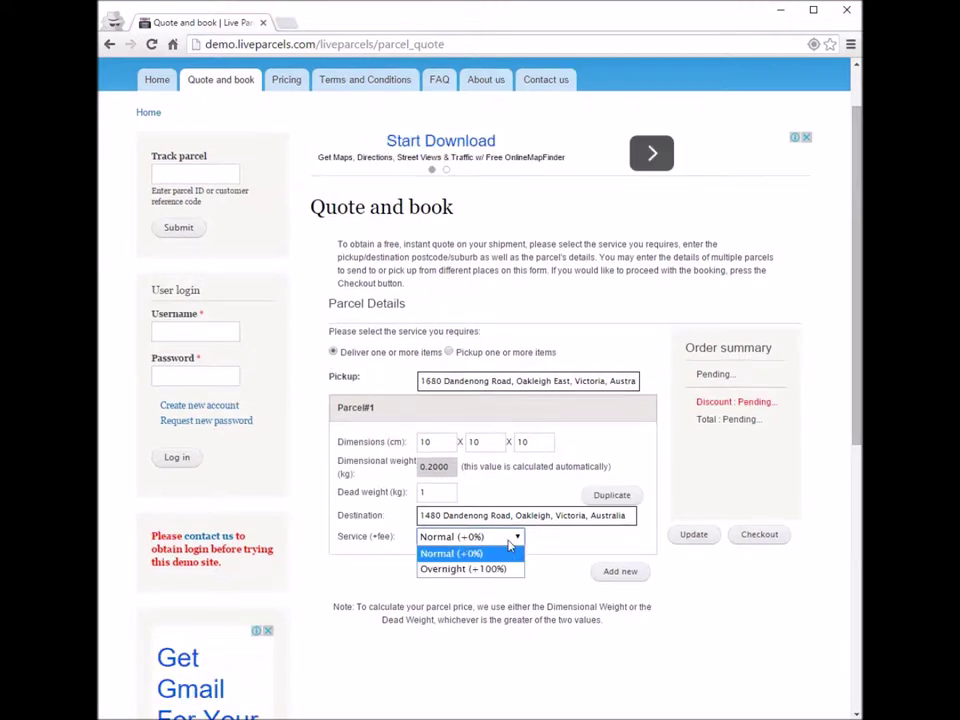
left_click(506, 570)
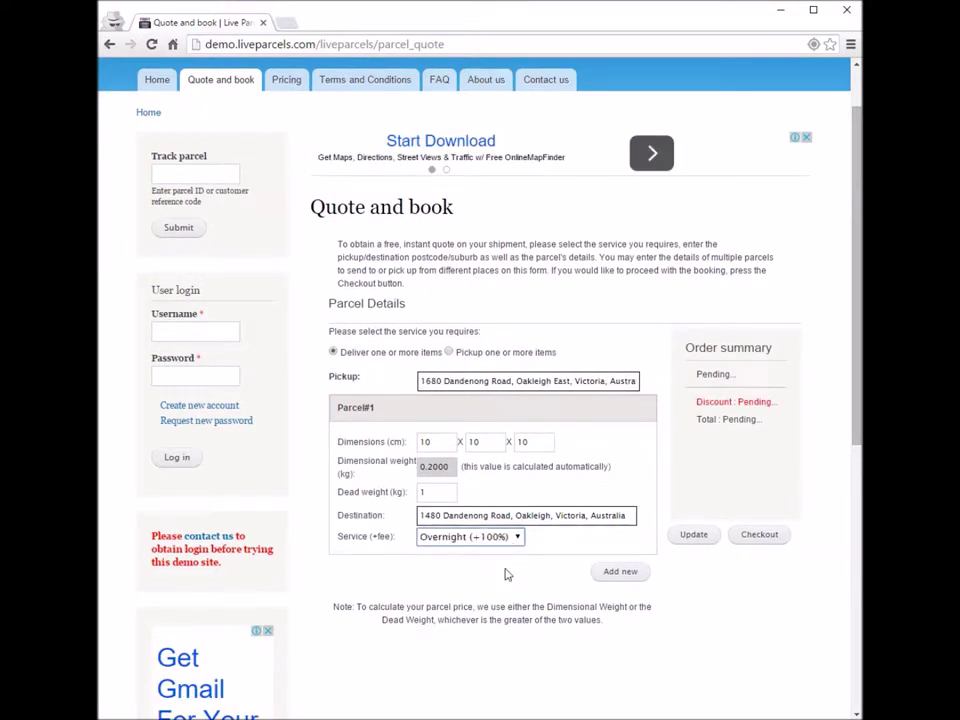
left_click(506, 541)
left_click(493, 555)
Step: Calculate the quote and review the $0.00 service fee and $7.00 total
scroll(770, 605, "up", 1)
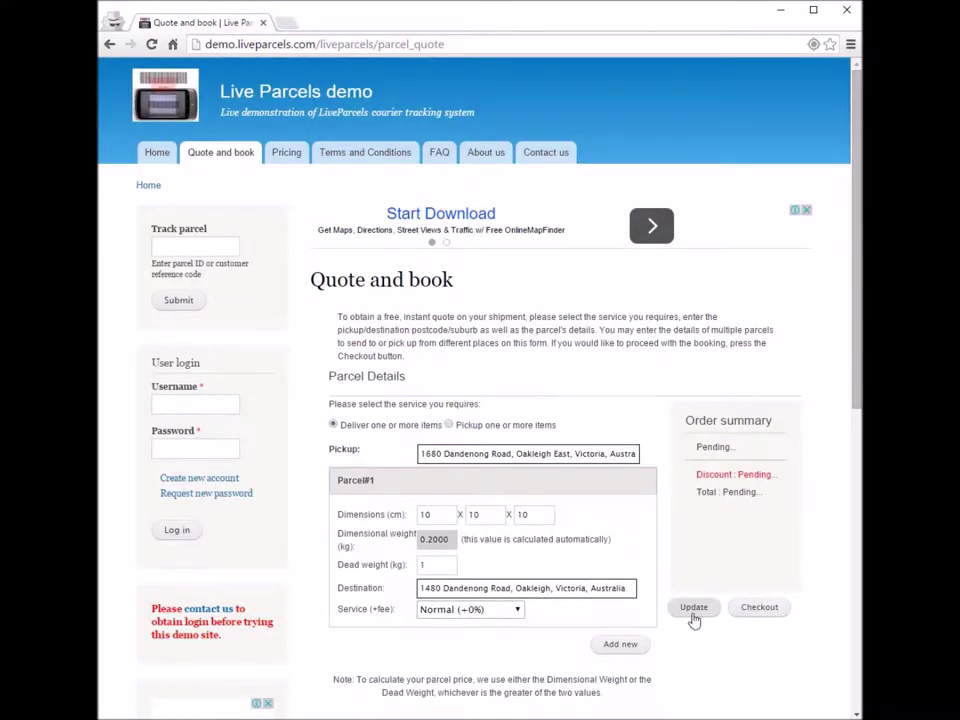
left_click(693, 610)
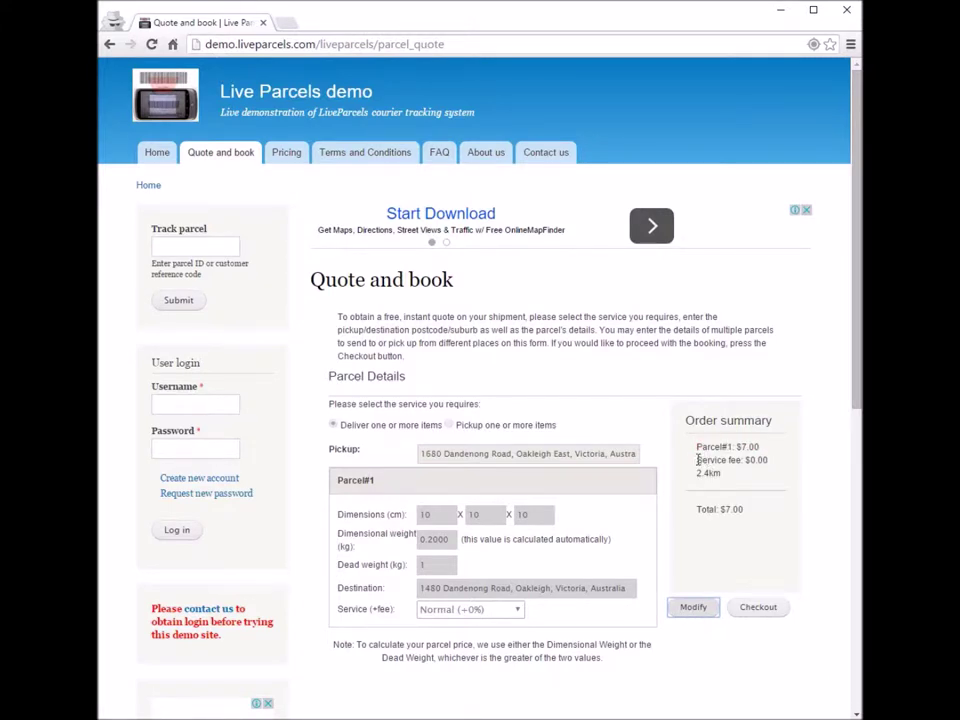
left_click_drag(697, 459, 778, 457)
left_click(779, 484)
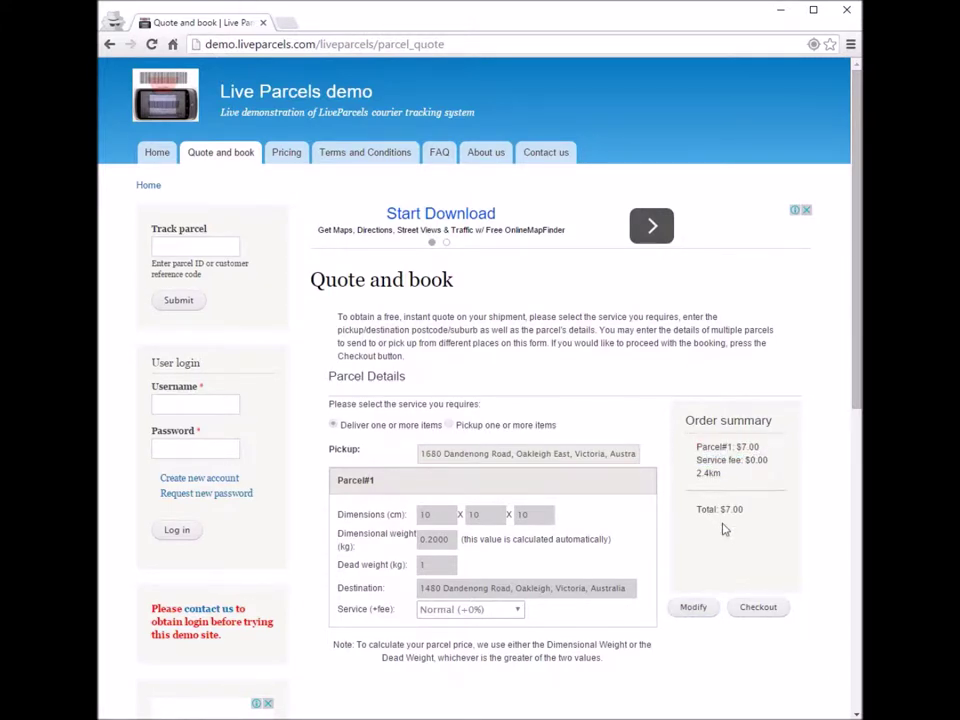
left_click_drag(698, 461, 775, 460)
left_click(775, 460)
left_click_drag(697, 460, 775, 460)
left_click(697, 459)
left_click_drag(699, 510, 736, 511)
left_click(700, 446)
Step: Unlock Parcel#1's details and change its service to Overnight (+100%)
left_click(690, 608)
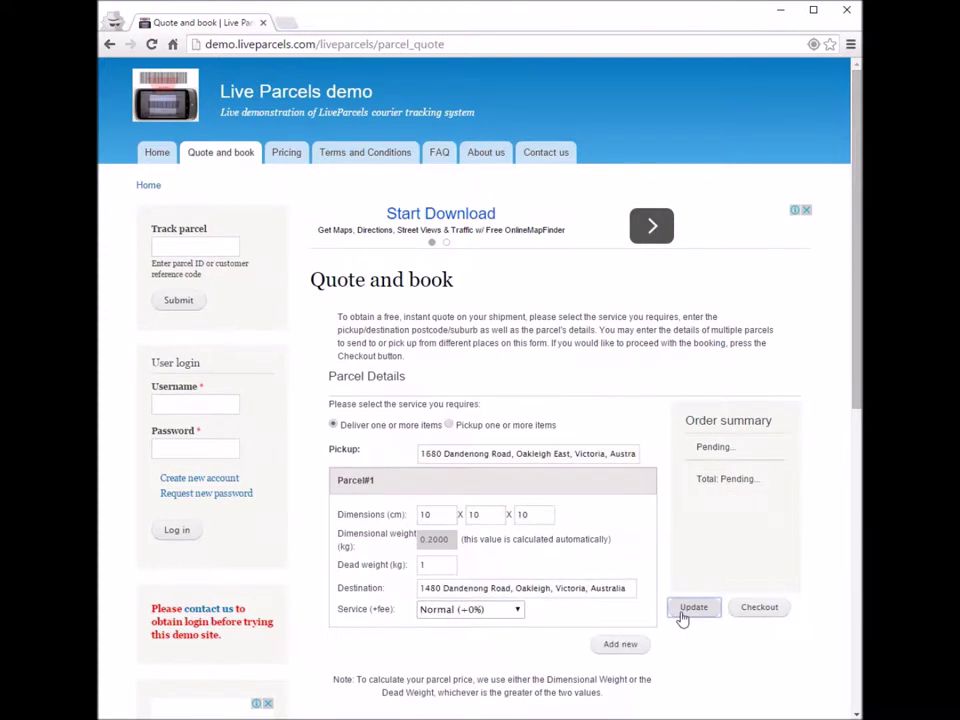
left_click(455, 610)
left_click(460, 627)
left_click(494, 612)
left_click(509, 644)
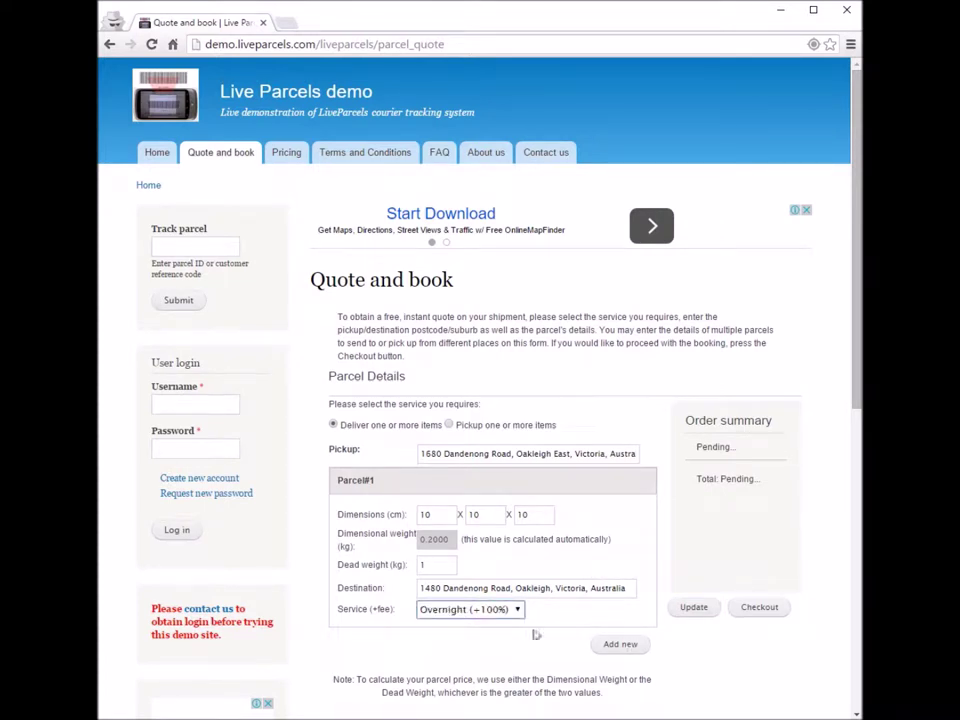
Step: Requote and review the $7.00 service fee and $14.00 total
left_click(703, 613)
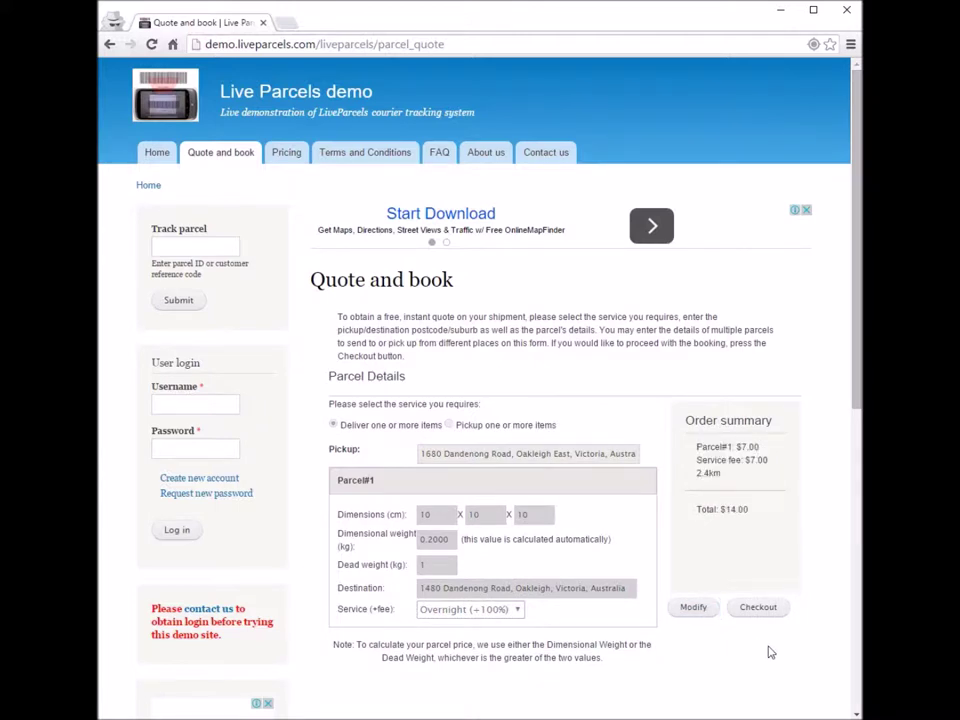
left_click_drag(697, 458, 776, 454)
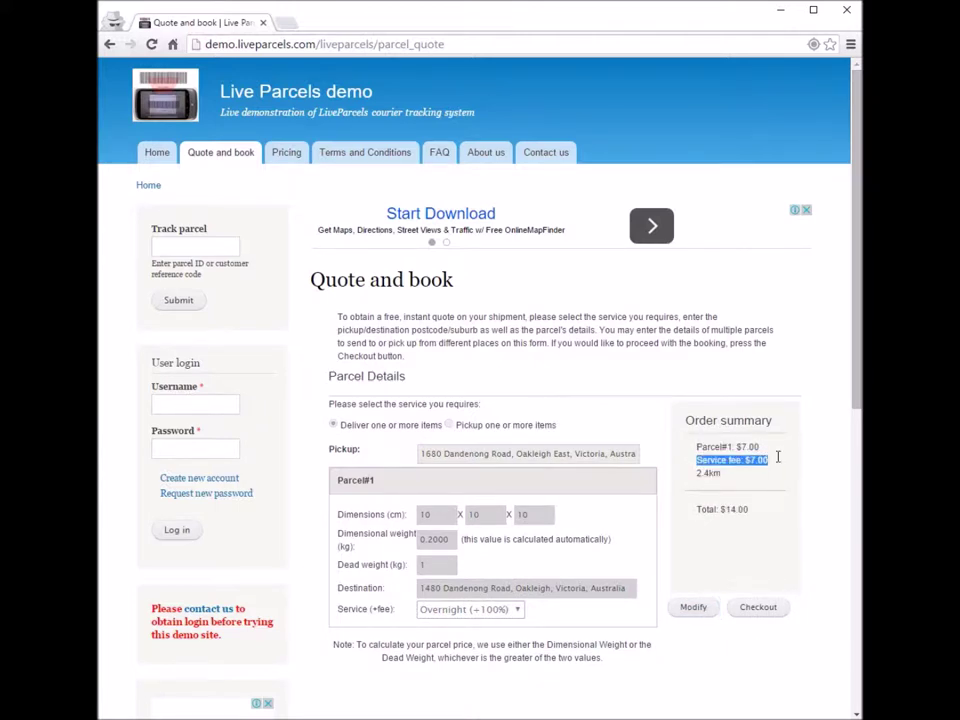
left_click(779, 488)
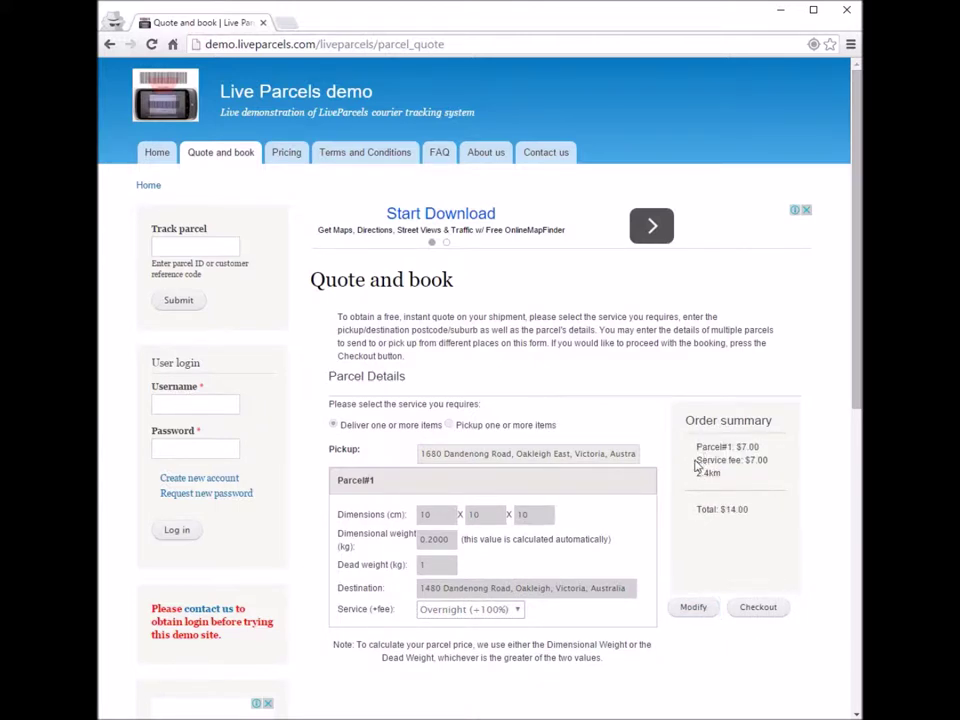
left_click_drag(698, 459, 779, 465)
left_click(779, 465)
left_click_drag(696, 446, 772, 458)
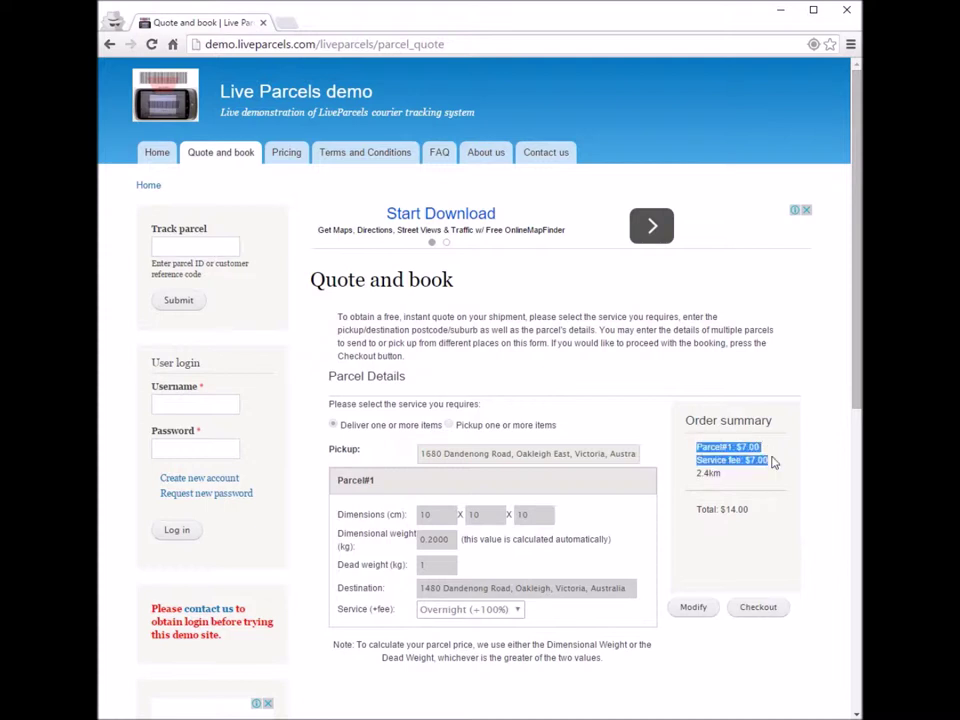
left_click(772, 461)
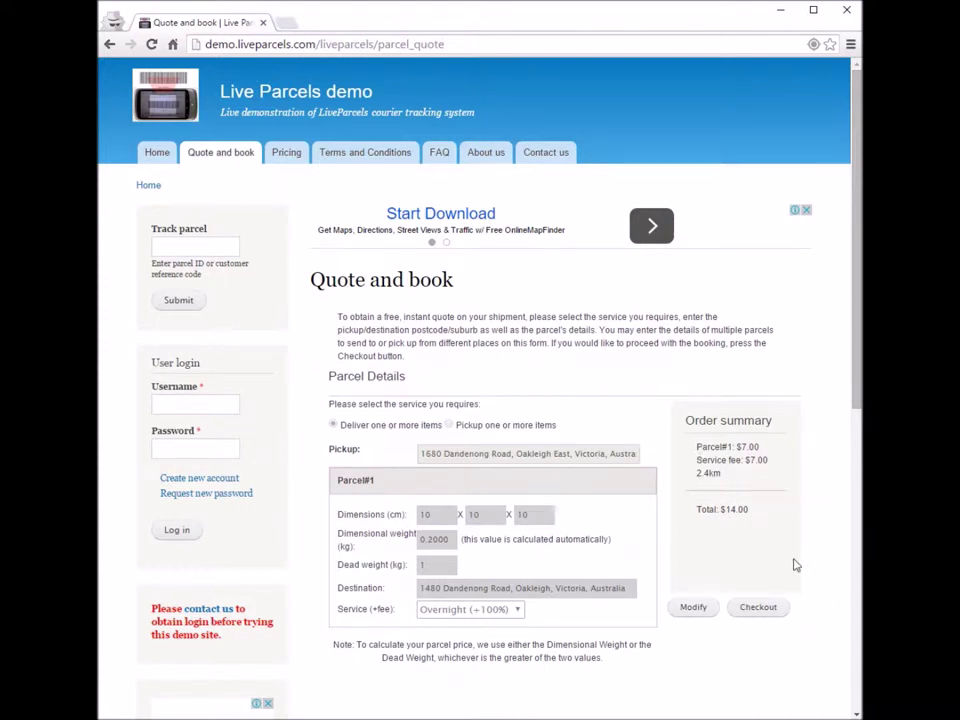
Step: Proceed to checkout and log in with the demo account username and password
left_click(769, 610)
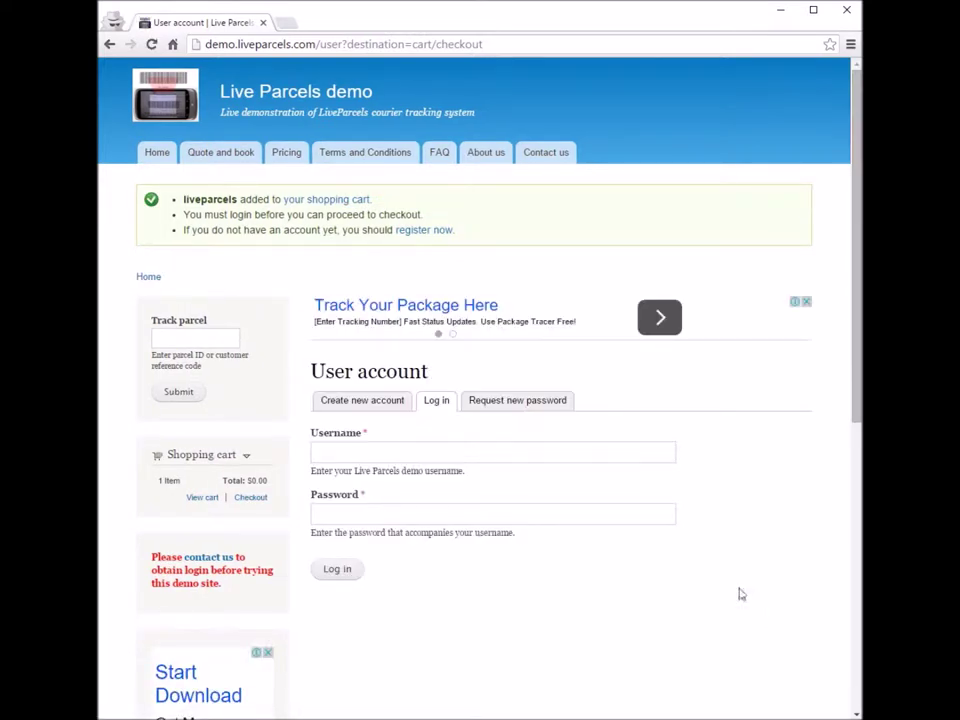
left_click(498, 448)
type("postpad")
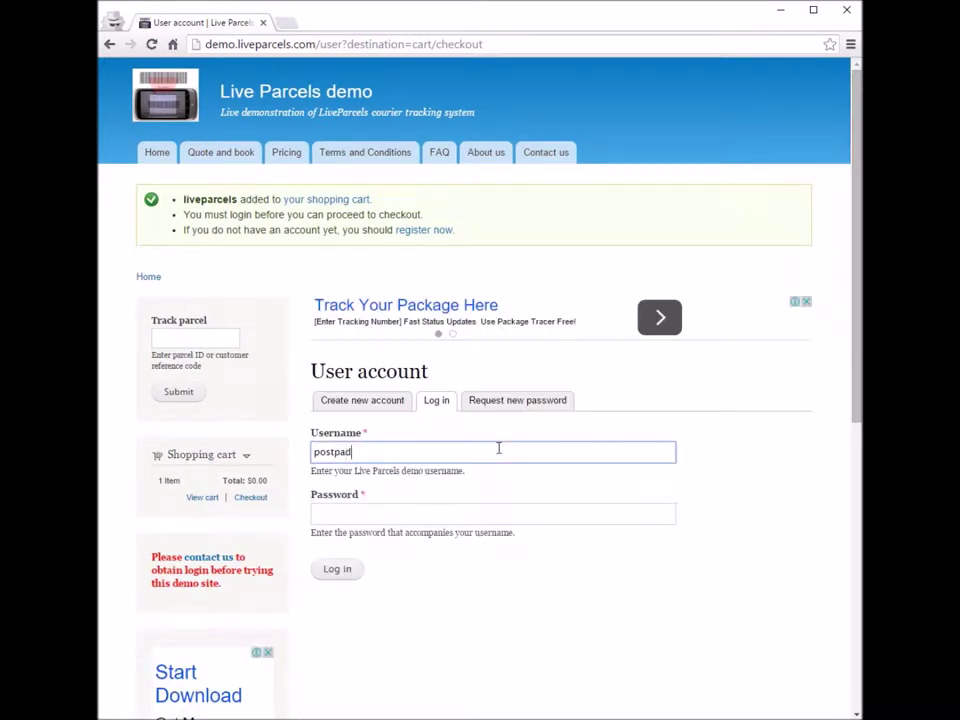
key("BackSpace")
type("id1")
key("Tab")
type("demo")
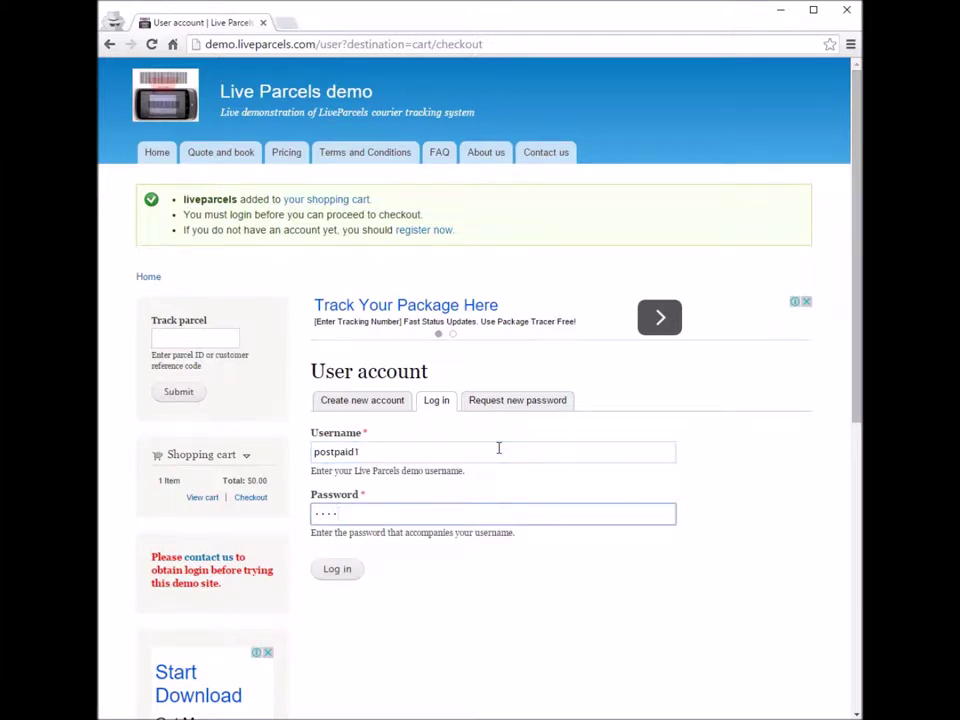
left_click(337, 569)
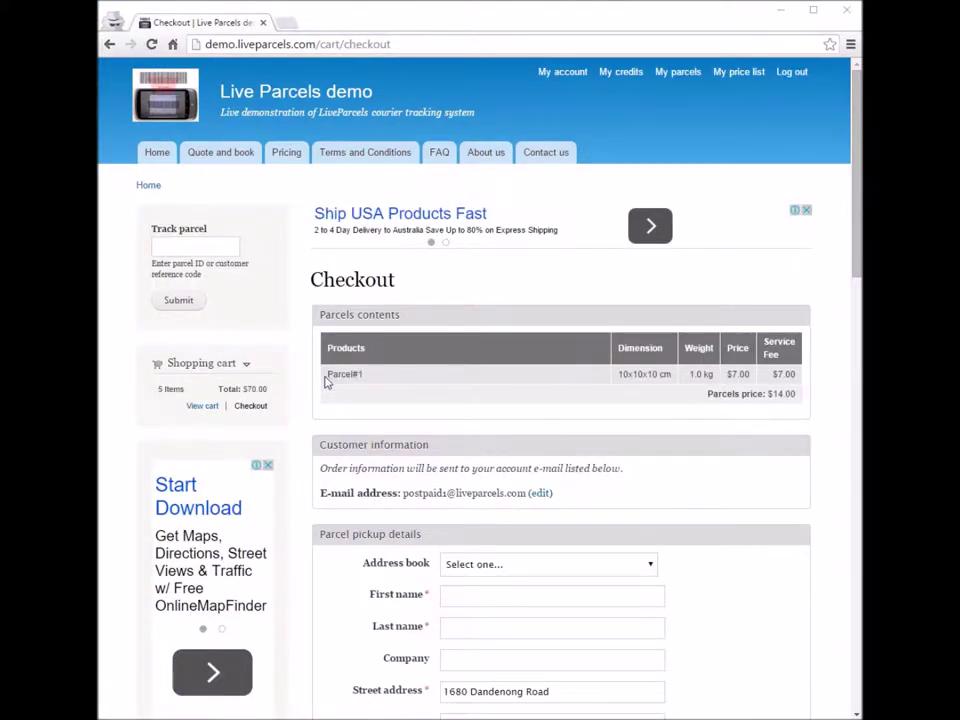
Step: Review Parcel#1 and its 10x10x10 cm dimensions, then scroll to the pickup details
left_click_drag(326, 378, 429, 378)
left_click(429, 381)
left_click_drag(619, 374, 795, 376)
left_click(798, 420)
left_click_drag(848, 246, 860, 352)
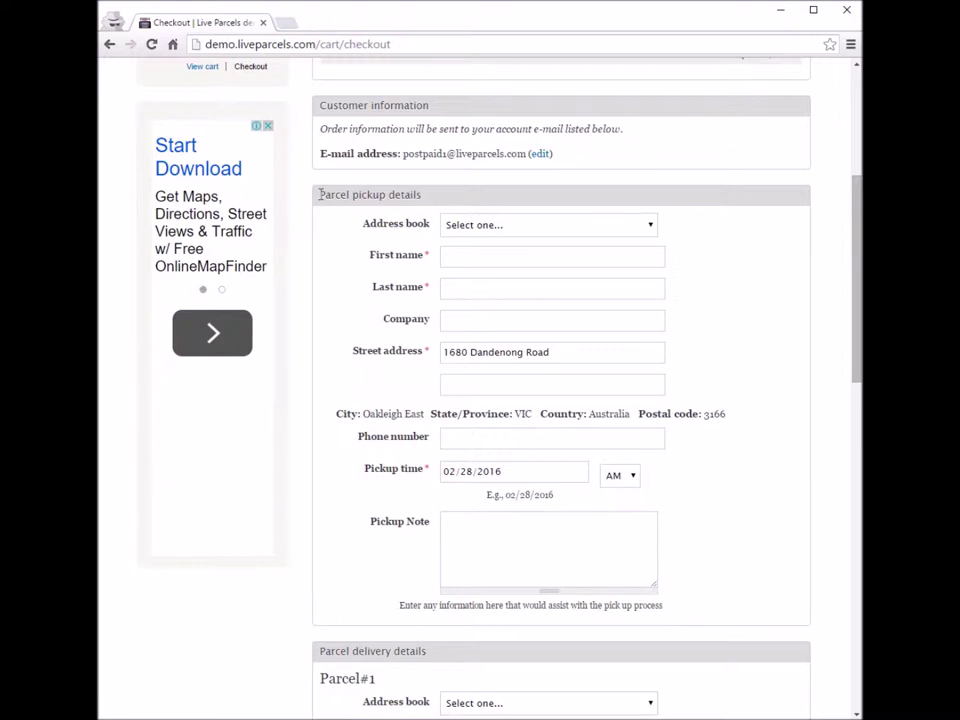
Step: Enter the pickup contact's first and last name, company Company A and phone number
left_click_drag(320, 194, 358, 253)
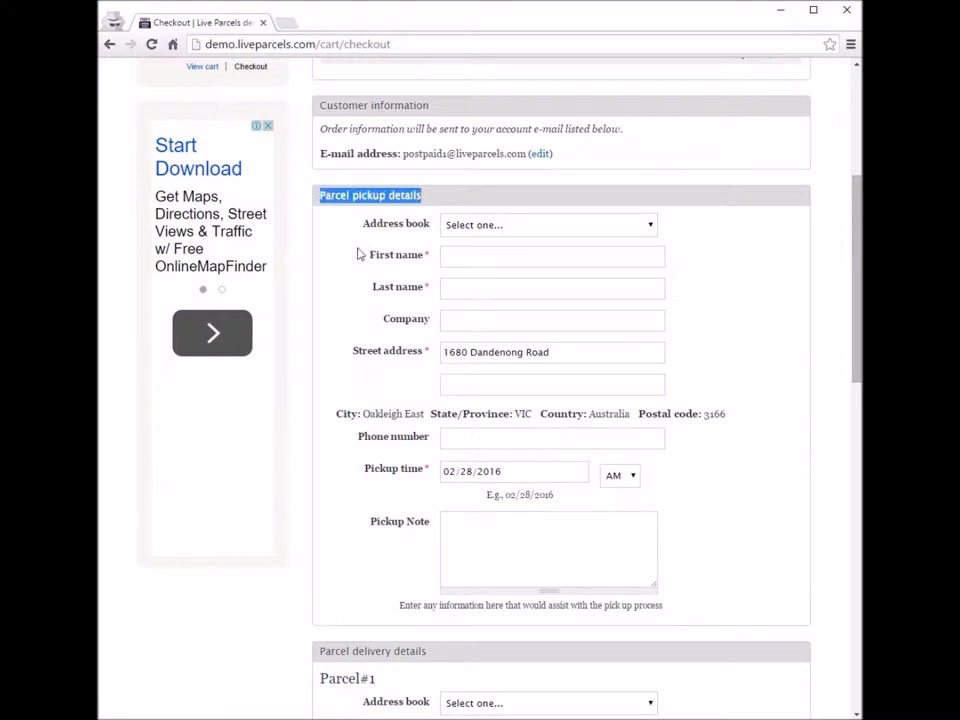
left_click(358, 253)
left_click_drag(320, 194, 422, 195)
left_click(503, 260)
left_click(501, 286)
type("ng")
left_click(484, 321)
type("Compan")
key("BackSpace")
type("ny A")
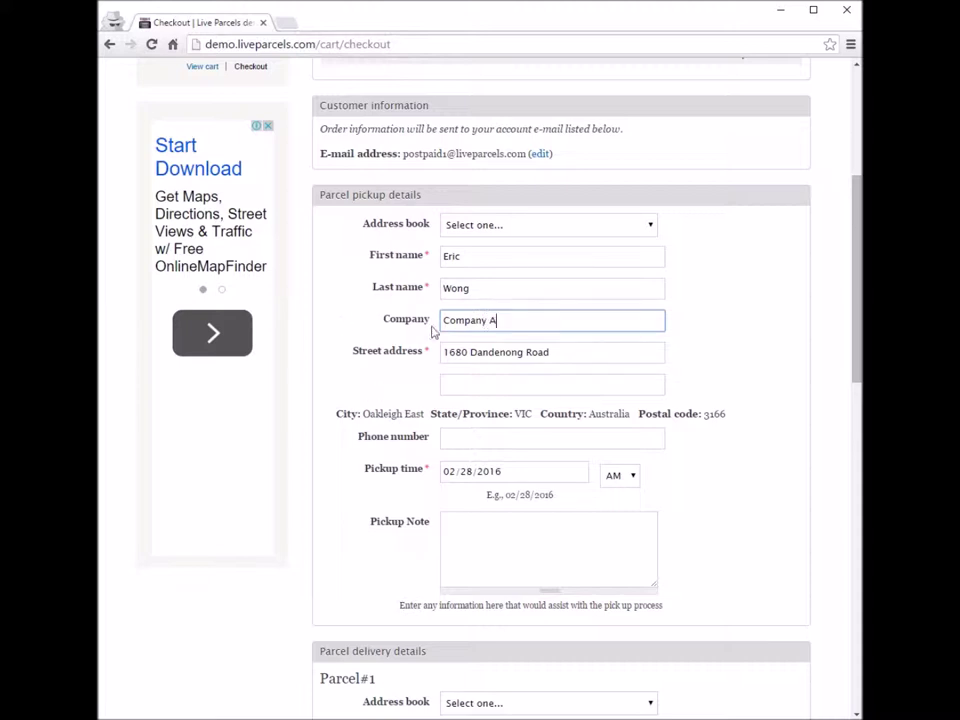
left_click(484, 437)
type("1234567890")
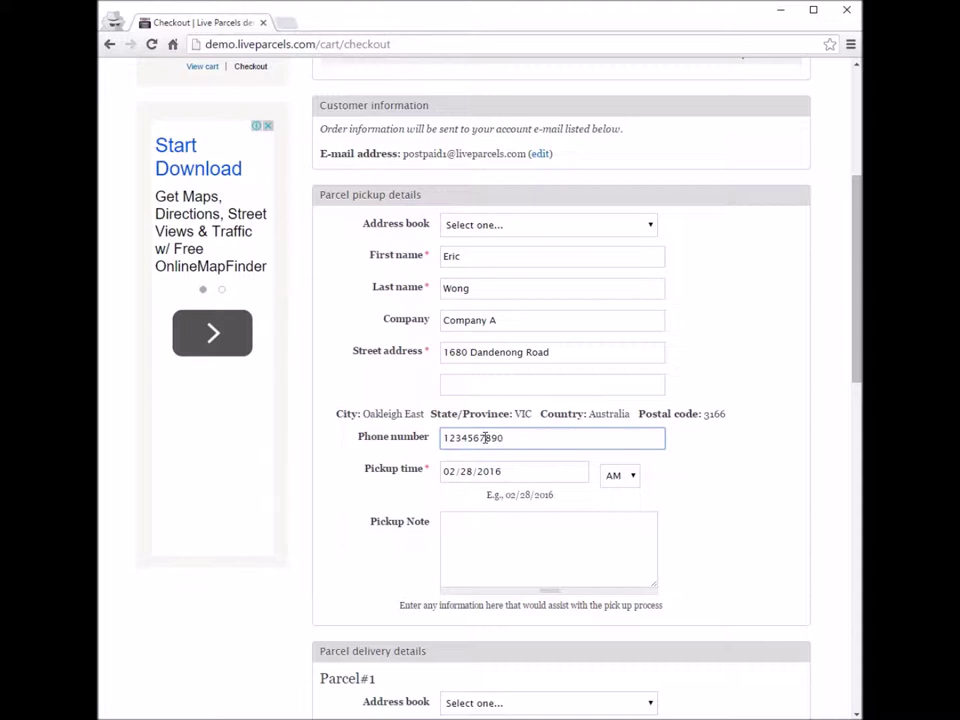
Step: Add the pickup note 'Ring the bell'
left_click_drag(376, 524, 686, 617)
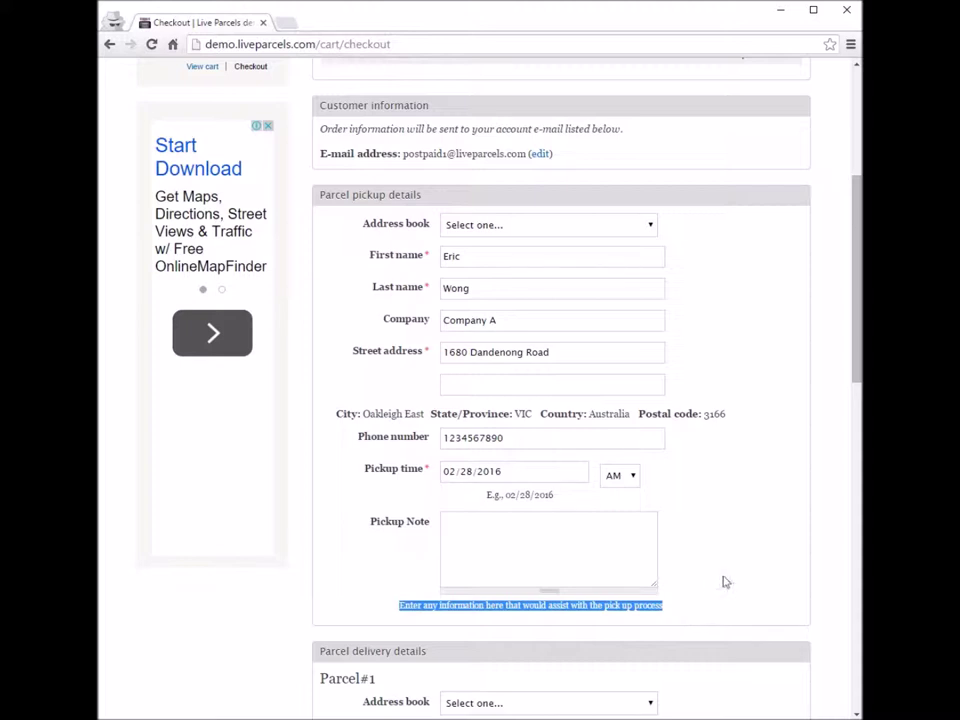
left_click(600, 604)
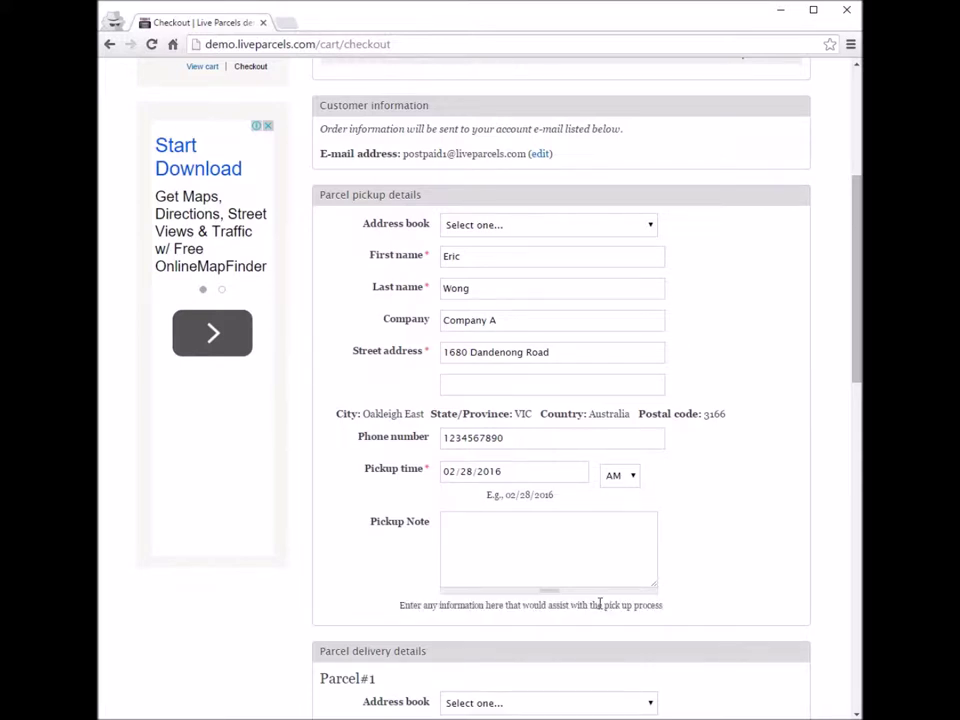
left_click(589, 542)
type("R")
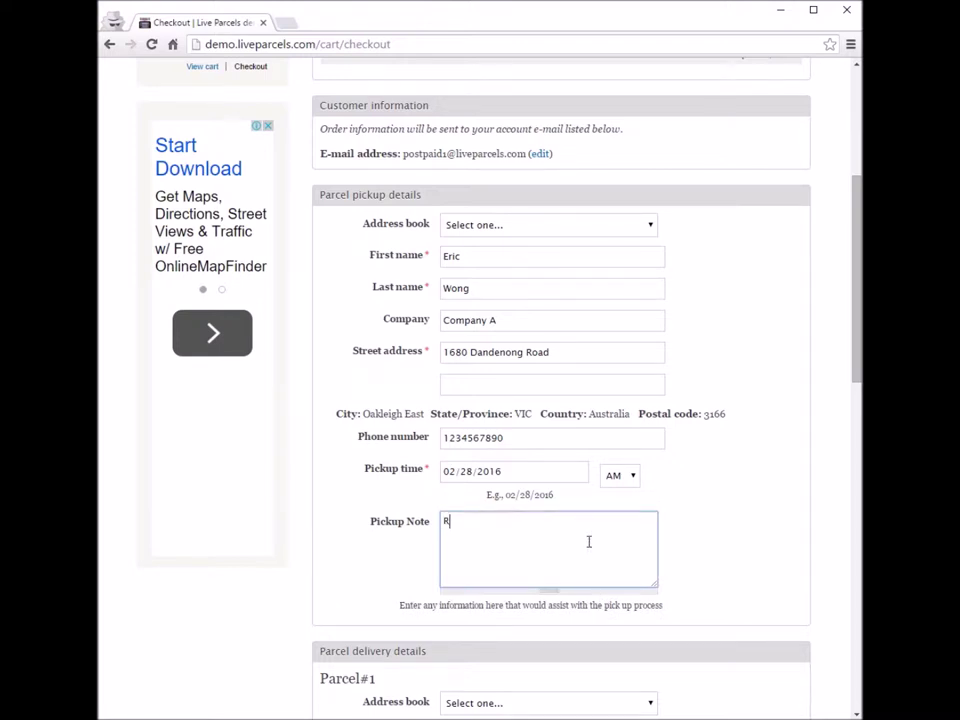
type("ing the bell")
left_click(768, 515)
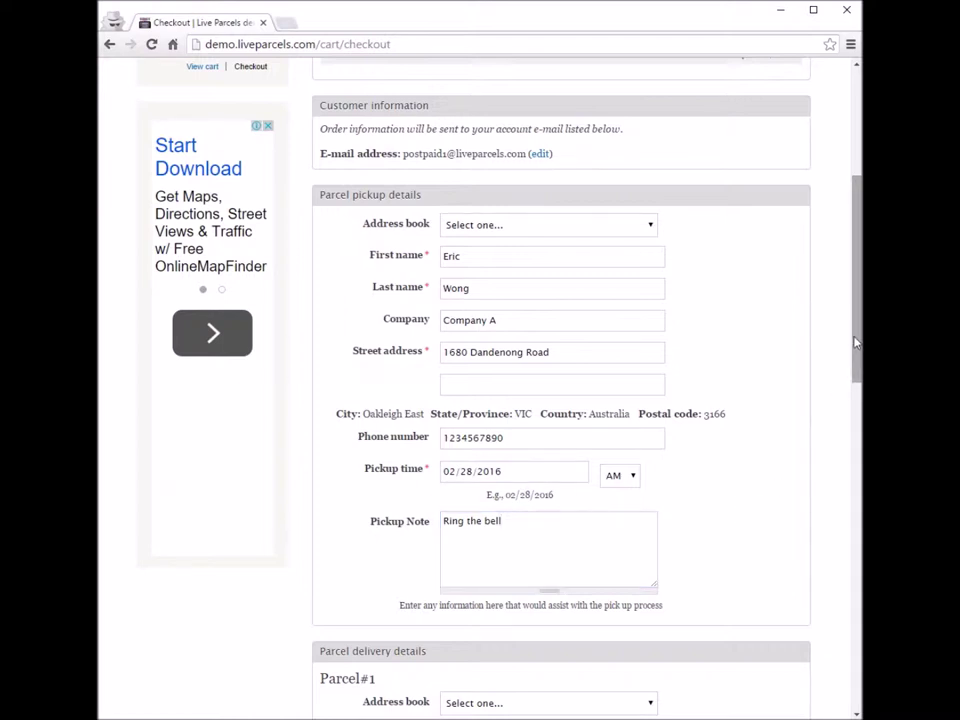
left_click_drag(855, 342, 855, 511)
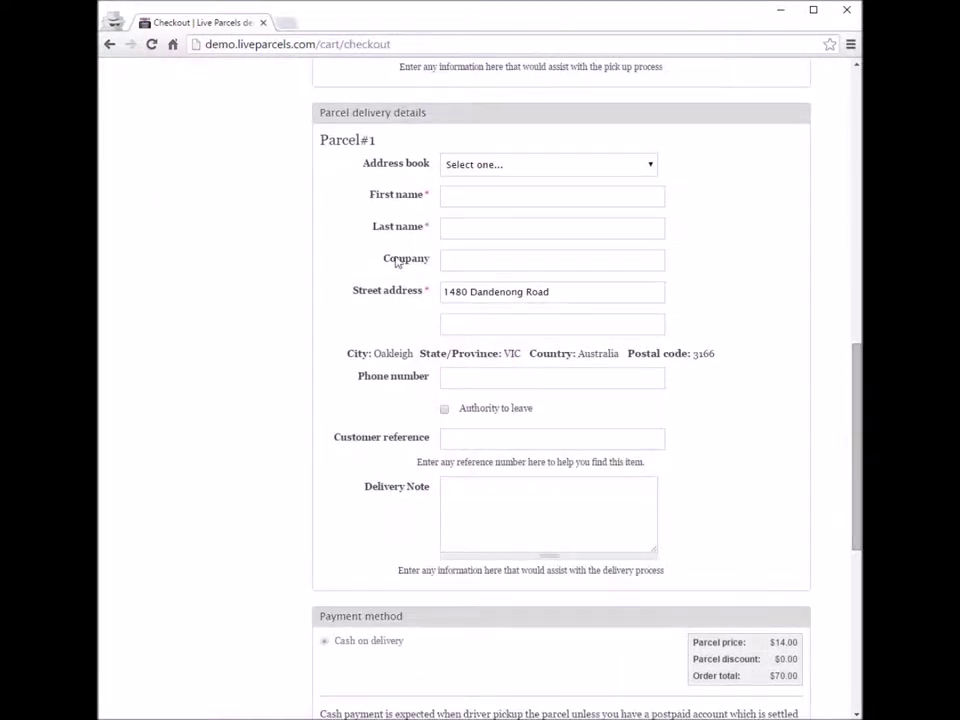
Step: Enter the recipient's first and last name, company Company B and phone number
left_click_drag(320, 113, 440, 112)
left_click(354, 285)
left_click(528, 193)
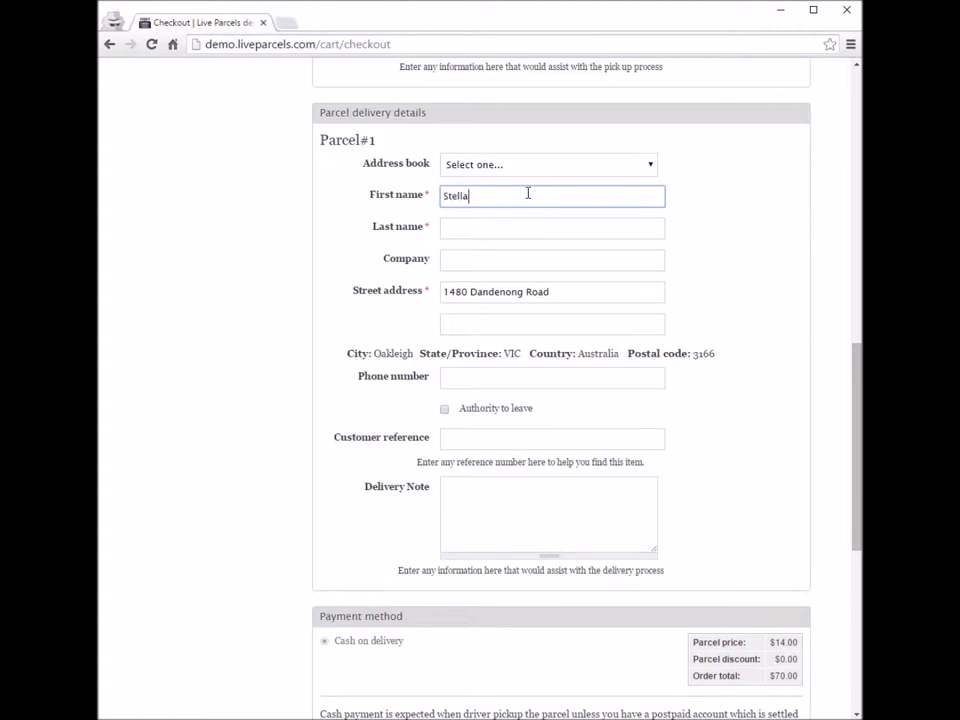
left_click(517, 231)
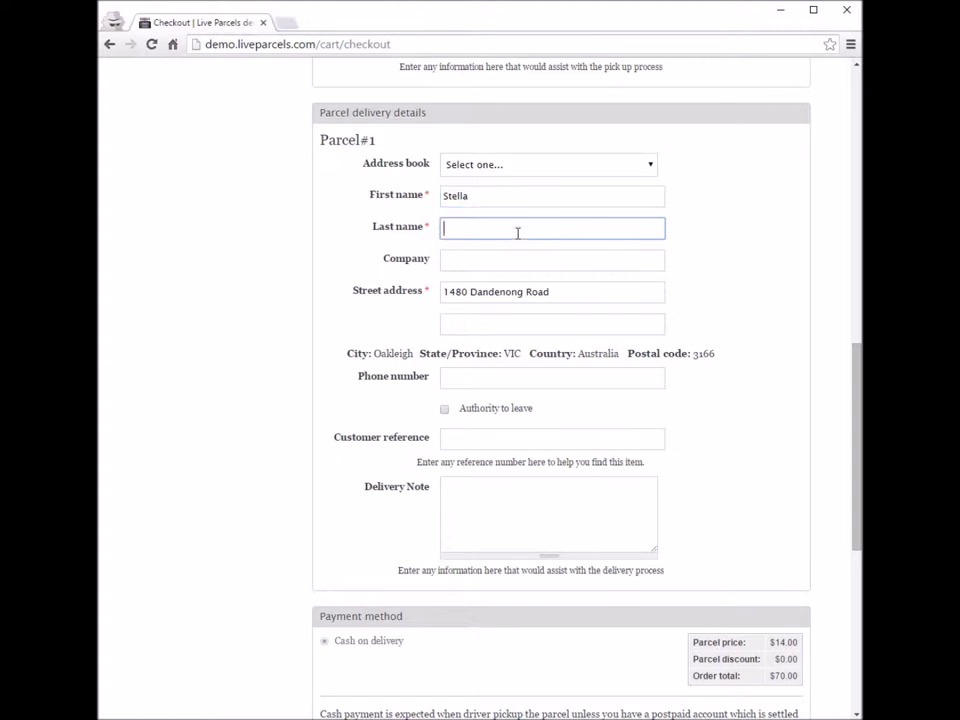
left_click(497, 258)
type("Co")
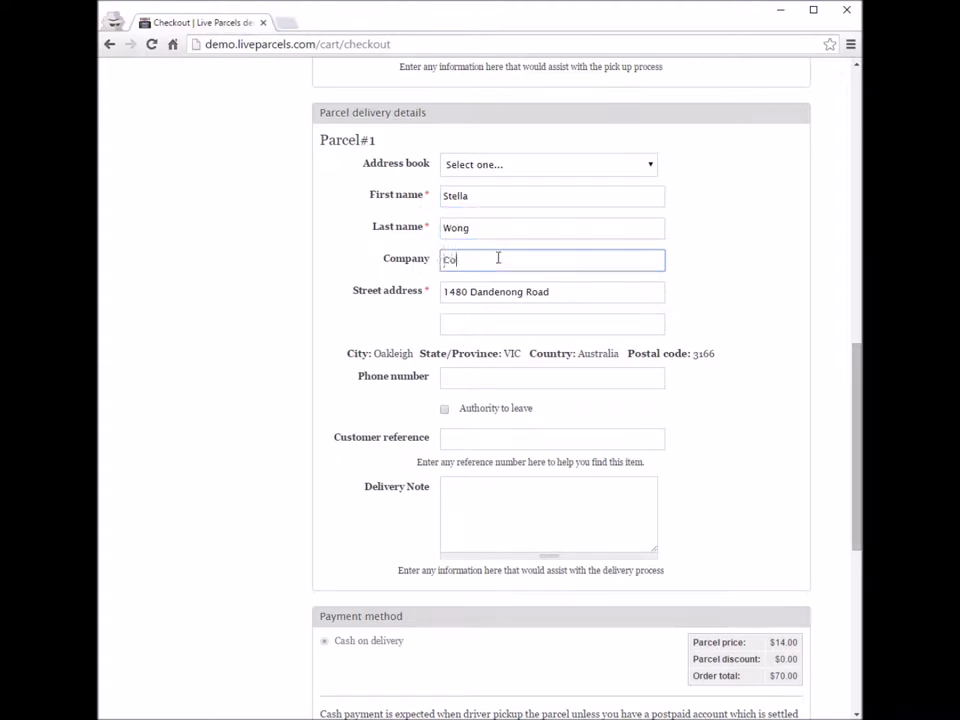
type("mpany B")
left_click(488, 378)
type("1234567890")
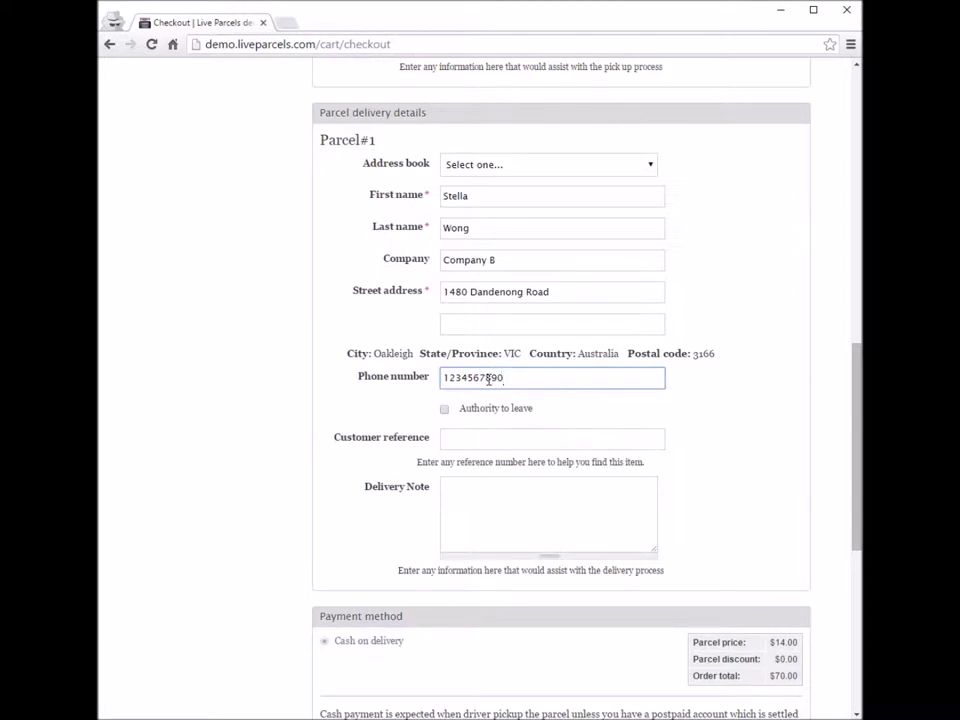
Step: Tick then untick Authority to leave, leaving it unset, and go to Customer reference
left_click_drag(462, 415, 529, 413)
left_click(553, 410)
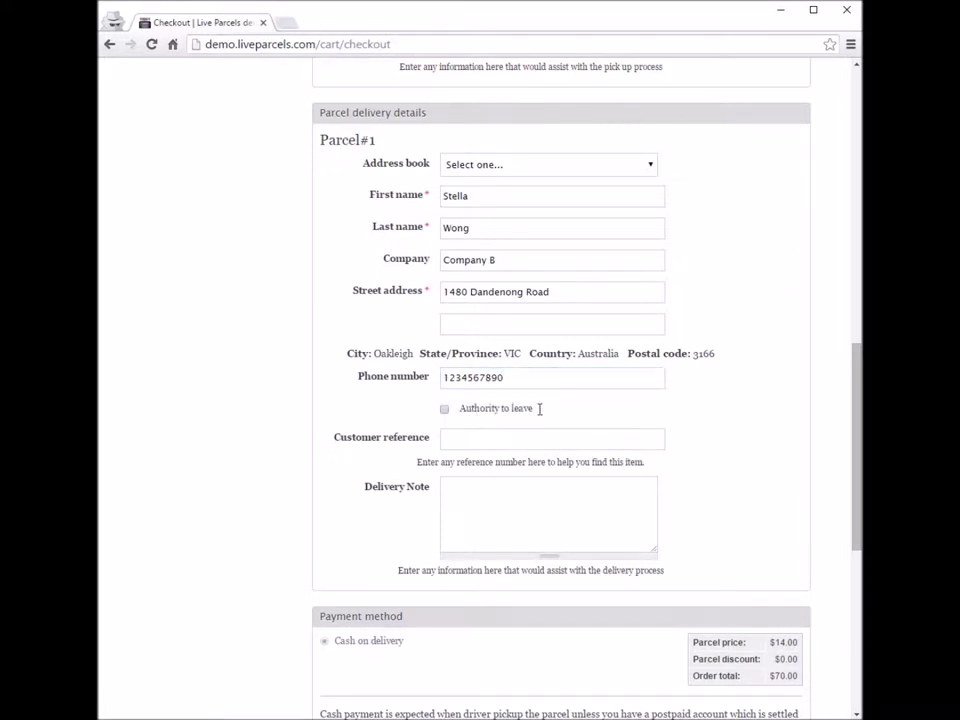
left_click_drag(460, 410, 531, 416)
left_click(475, 419)
left_click(445, 411)
left_click(473, 438)
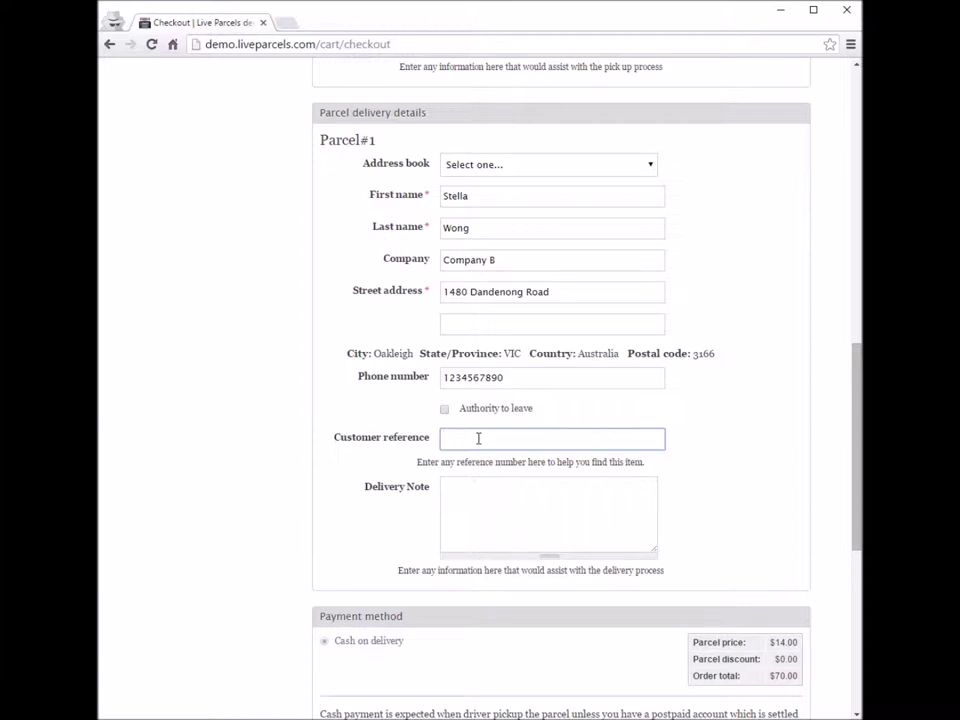
Step: Set Parcel#1's customer reference to invoice1
type("invoice")
key("BackSpace")
type("1")
left_click_drag(549, 439, 420, 448)
left_click(519, 440)
left_click_drag(519, 440, 379, 430)
left_click(378, 437)
left_click(379, 445)
left_click(800, 448)
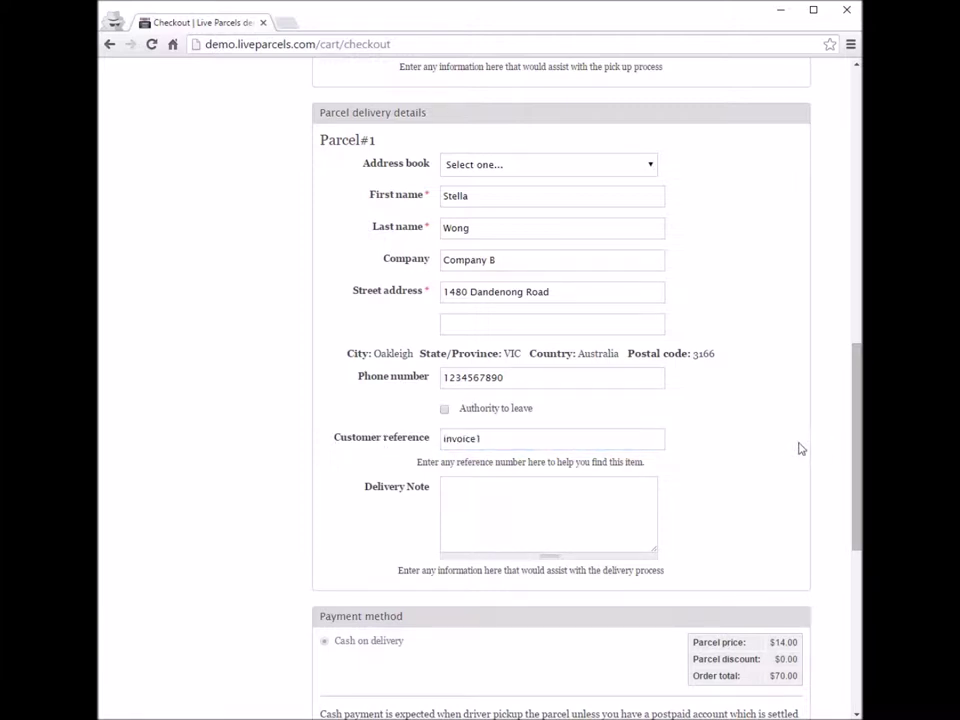
Step: Add the delivery note 'Please delivery in the afternoon.'
left_click(536, 508)
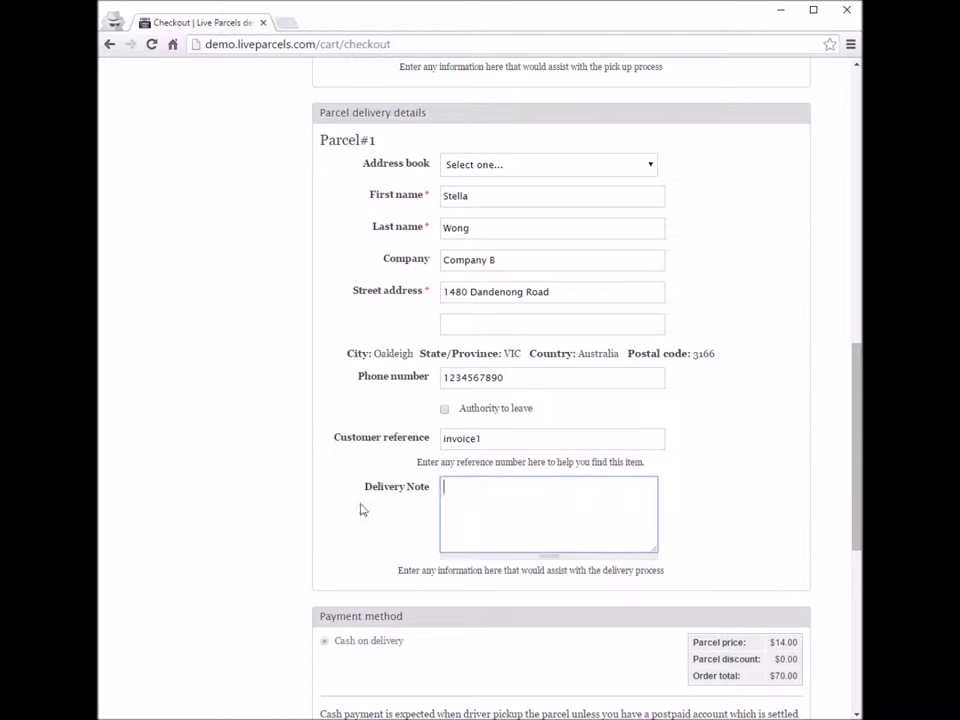
left_click_drag(364, 491, 424, 489)
left_click(500, 508)
scroll(858, 475, "down", 1)
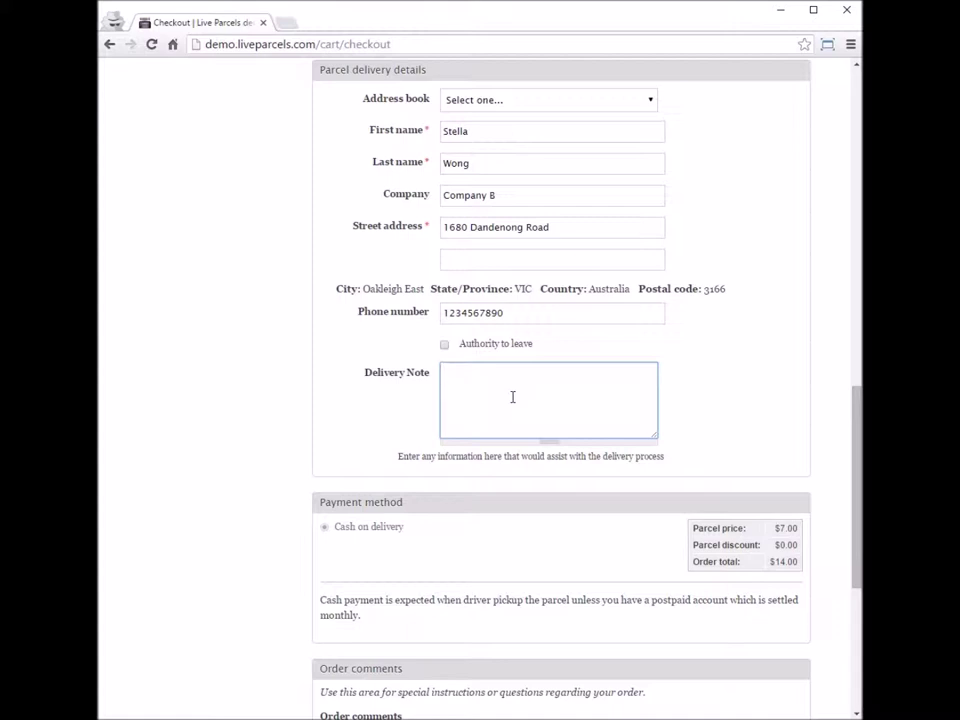
type("Please delivery in the afternoon.")
scroll(637, 237, "up", 6)
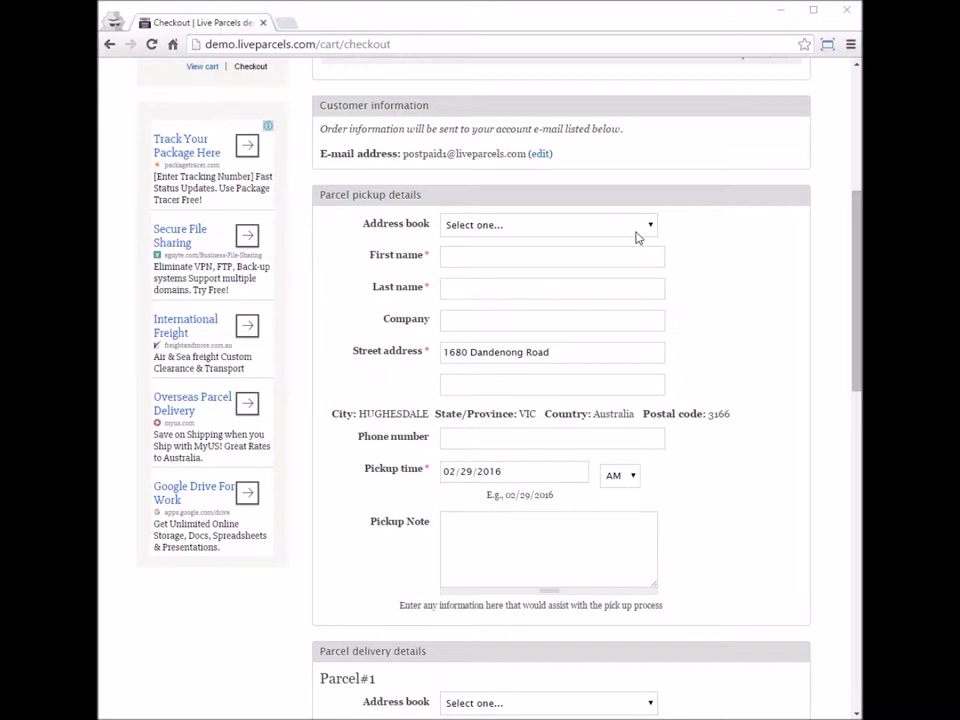
Step: Pick Company A from the pickup address book and Company B for Parcel#1 delivery
left_click(578, 232)
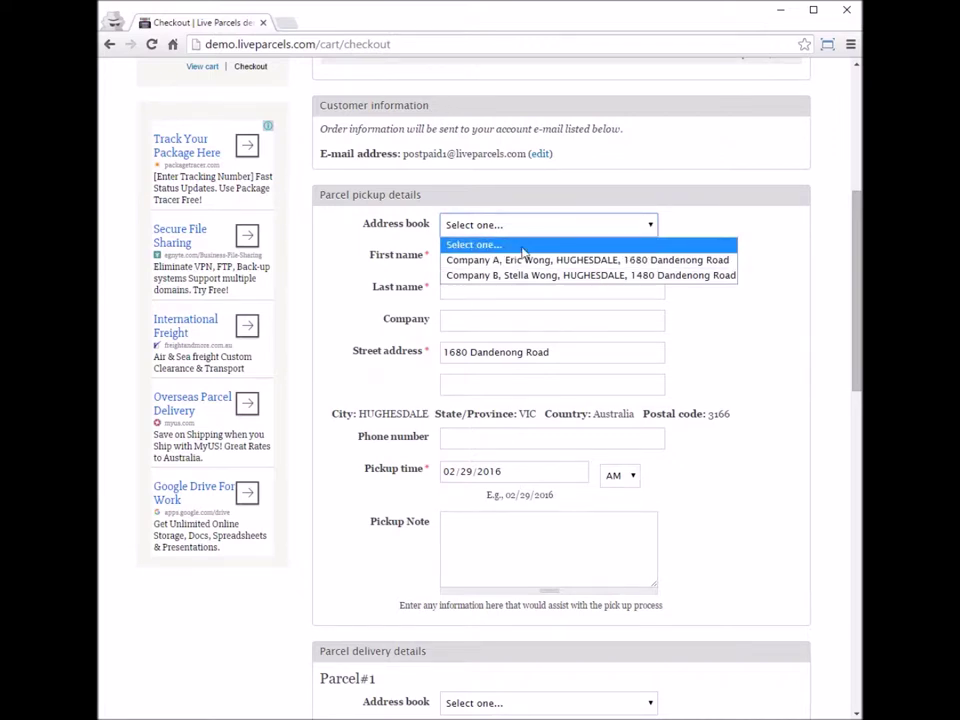
left_click(480, 262)
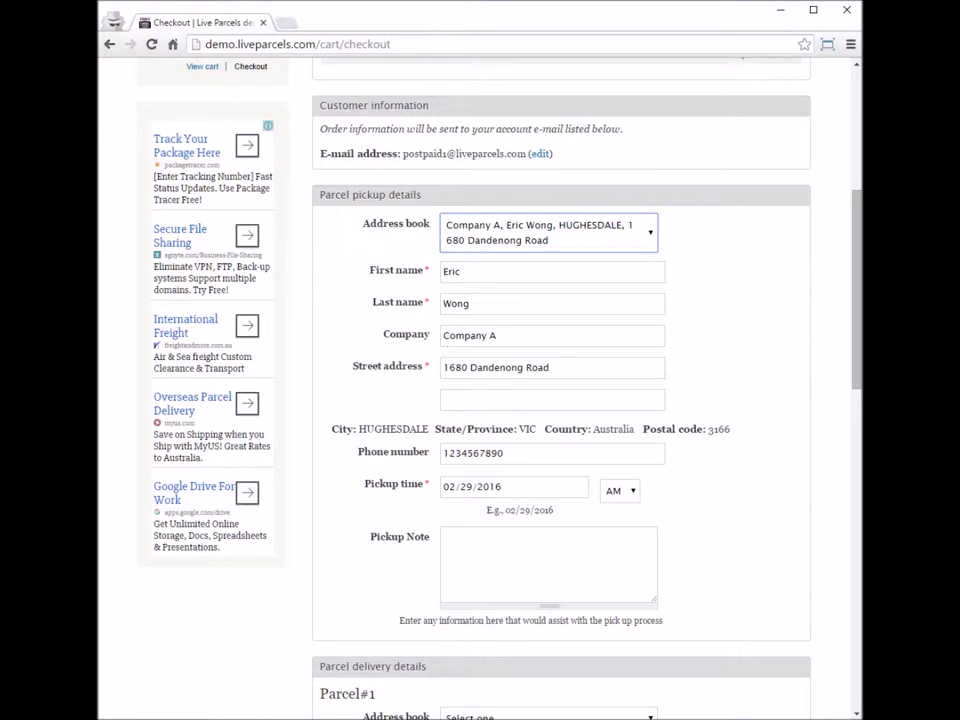
left_click_drag(858, 315, 858, 493)
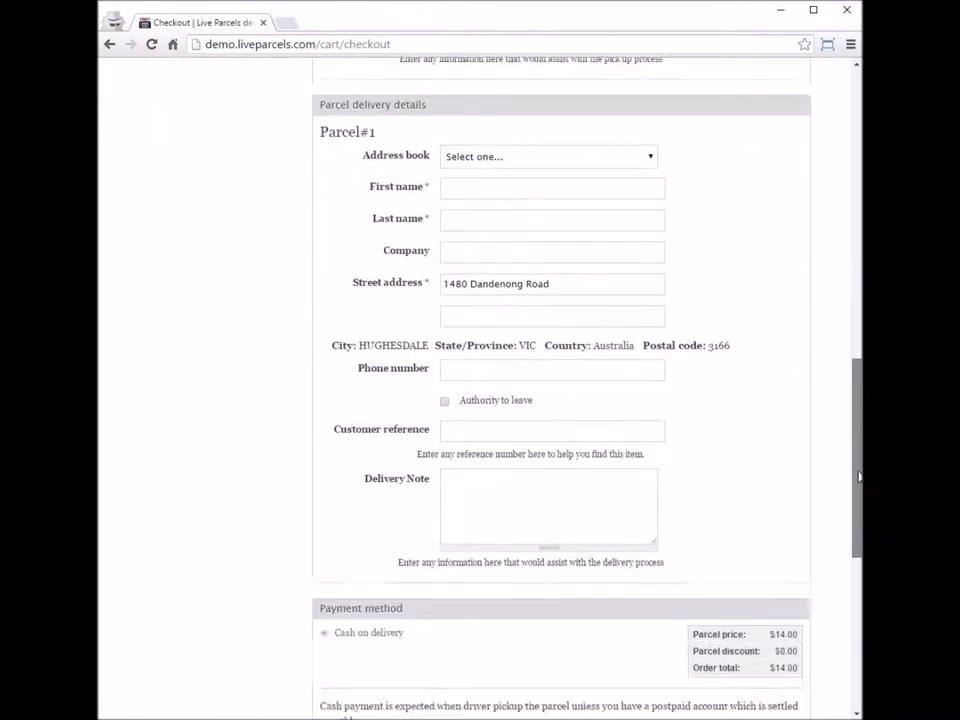
left_click(572, 130)
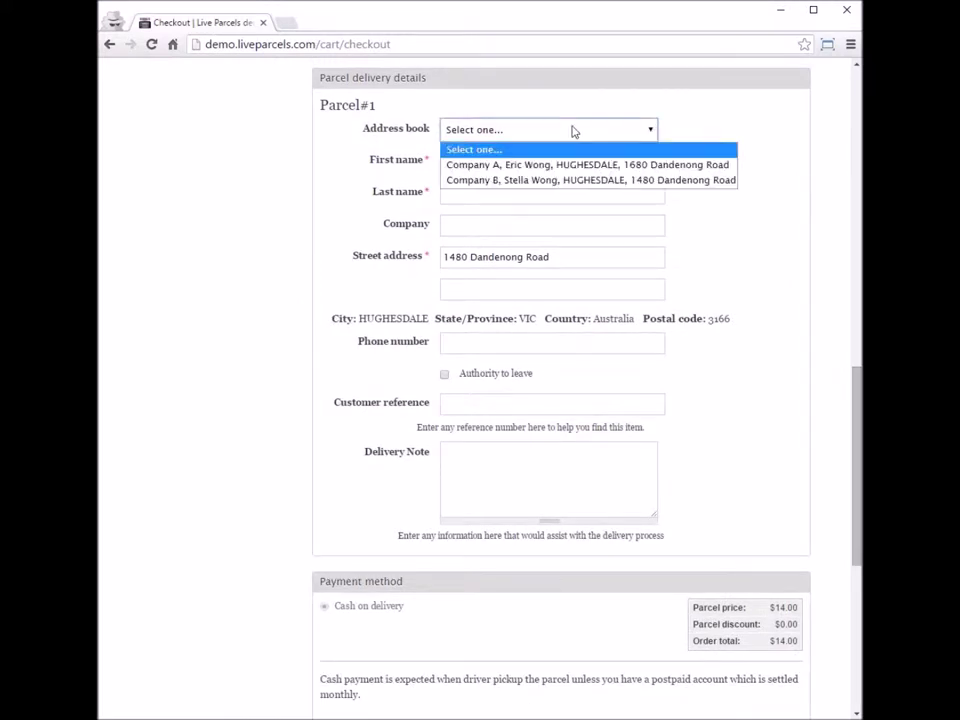
left_click(495, 180)
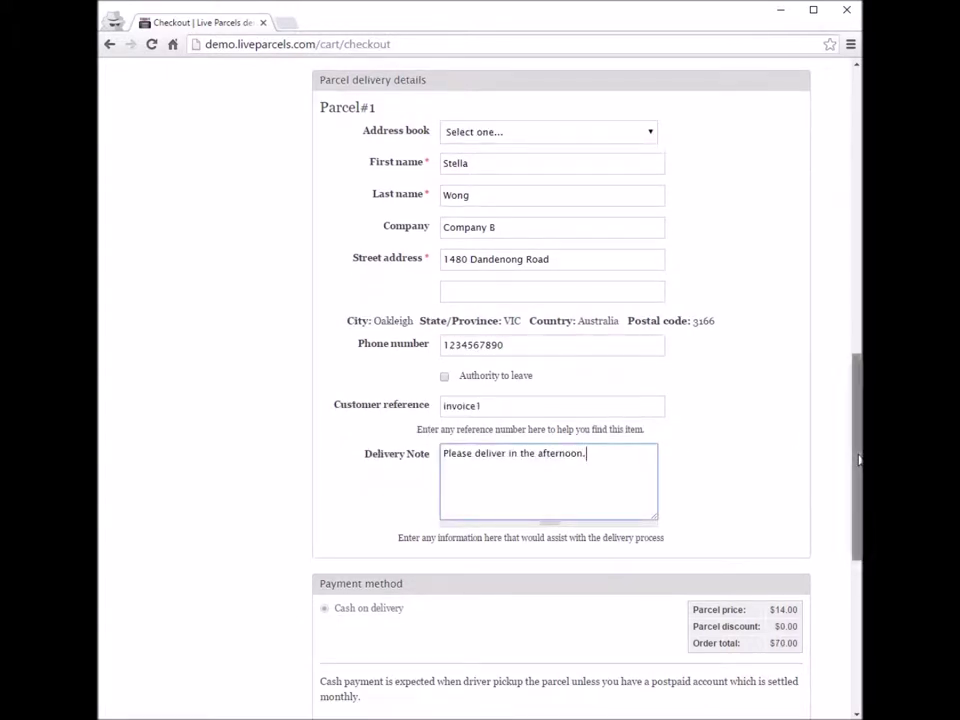
Step: Scroll past the Cash on delivery payment section and place the cursor in Order comments
scroll(860, 490, "down", 3)
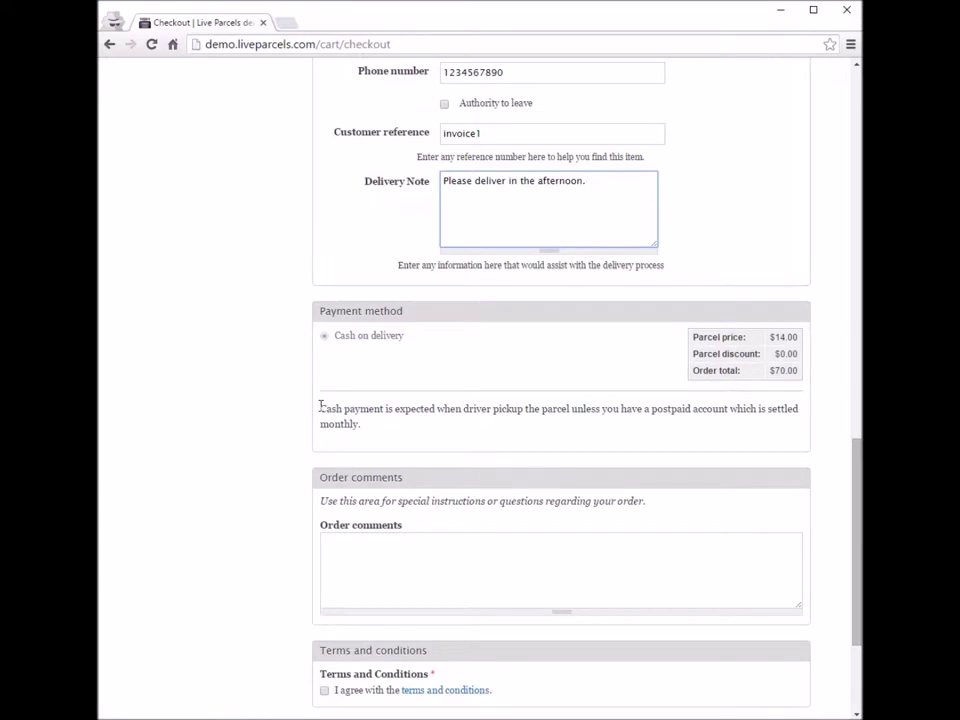
left_click_drag(321, 406, 409, 420)
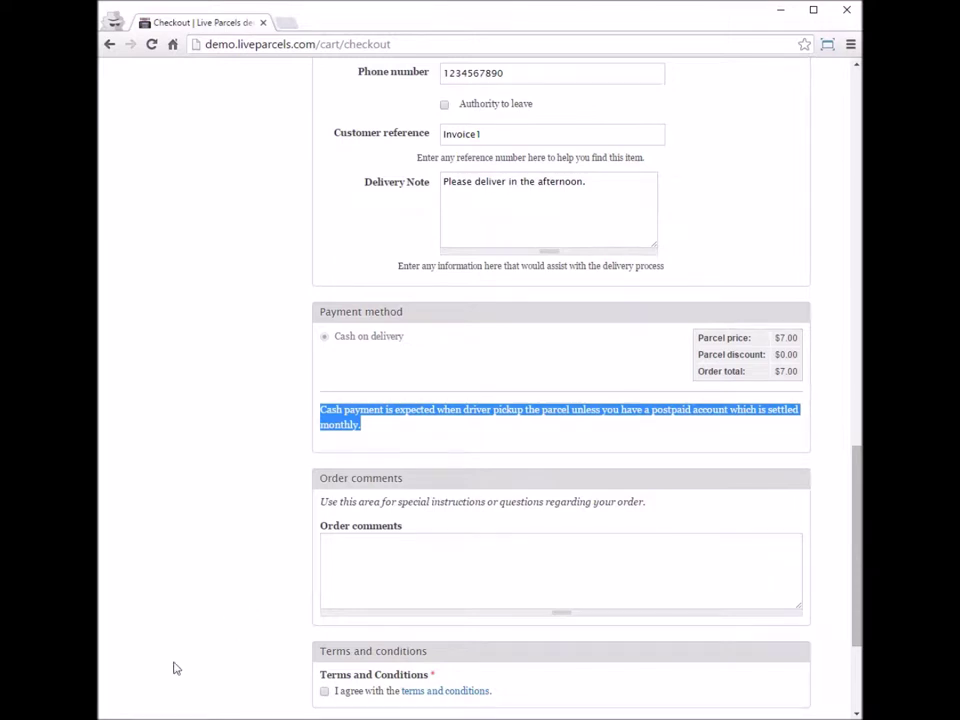
scroll(176, 666, "down", 3)
left_click_drag(320, 277, 403, 277)
left_click(441, 371)
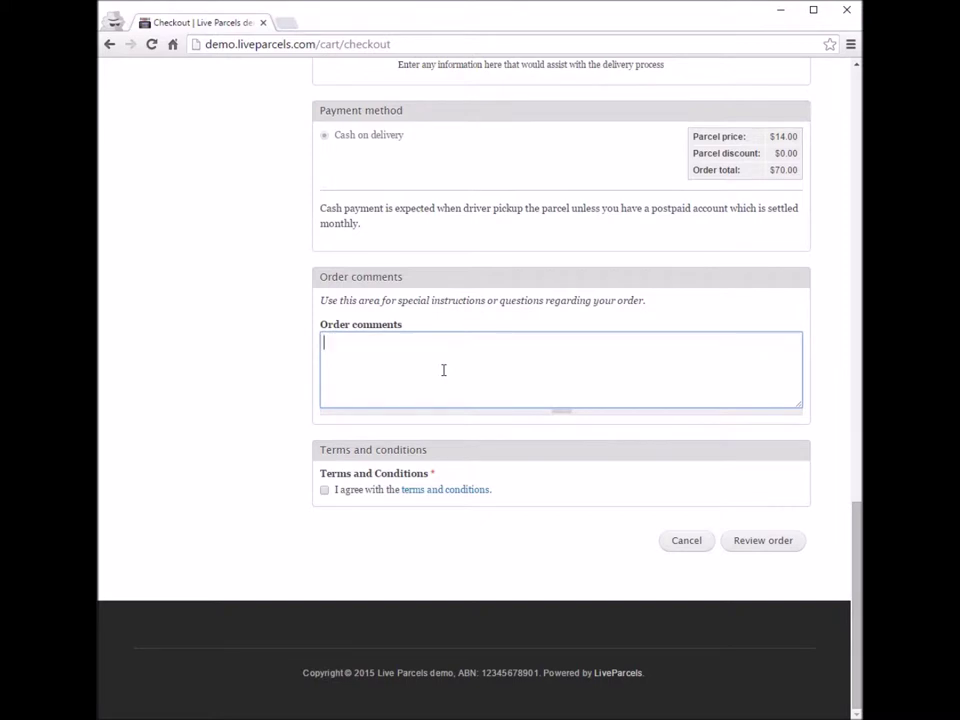
Step: Enter the comment 'We have not received last month's invoice.' and open the Terms and Conditions in a new tab
type("We have not received last month's invoice.")
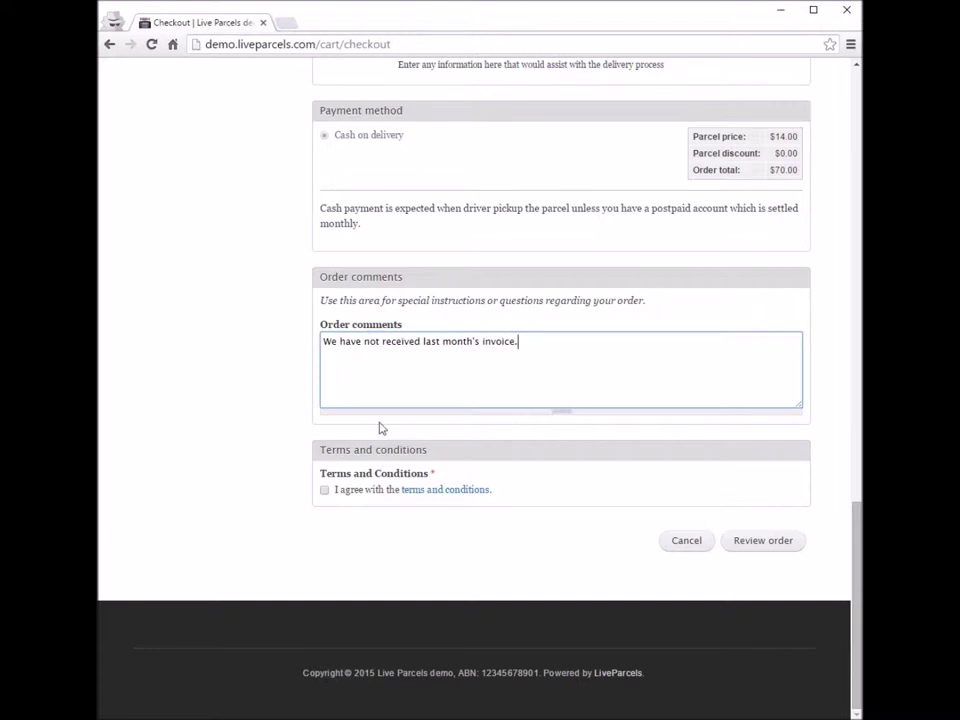
left_click_drag(321, 452, 507, 450)
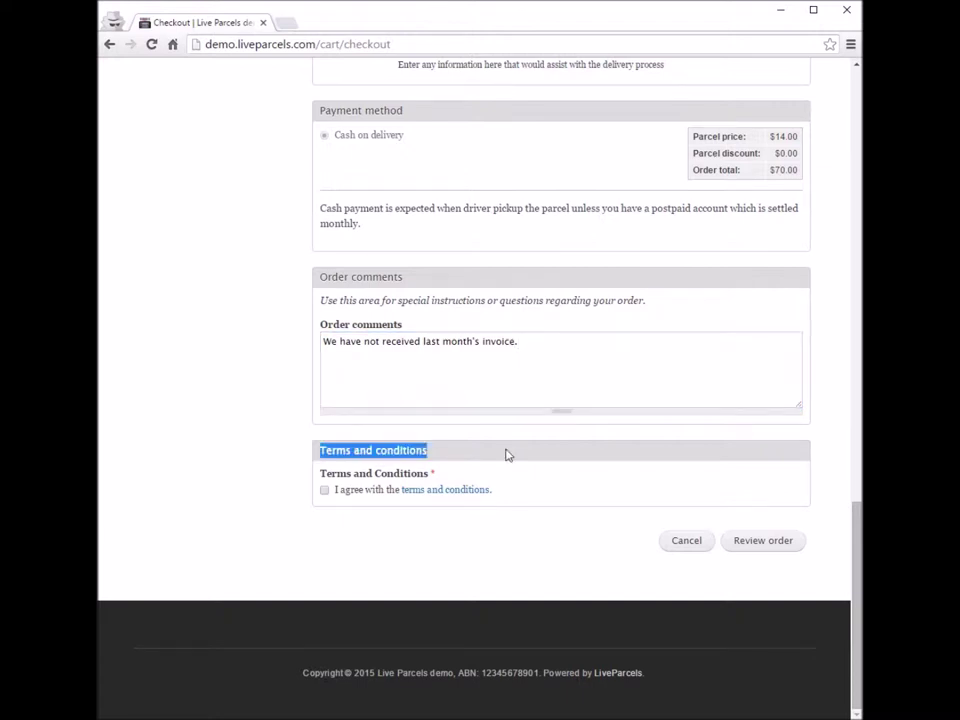
left_click(399, 538)
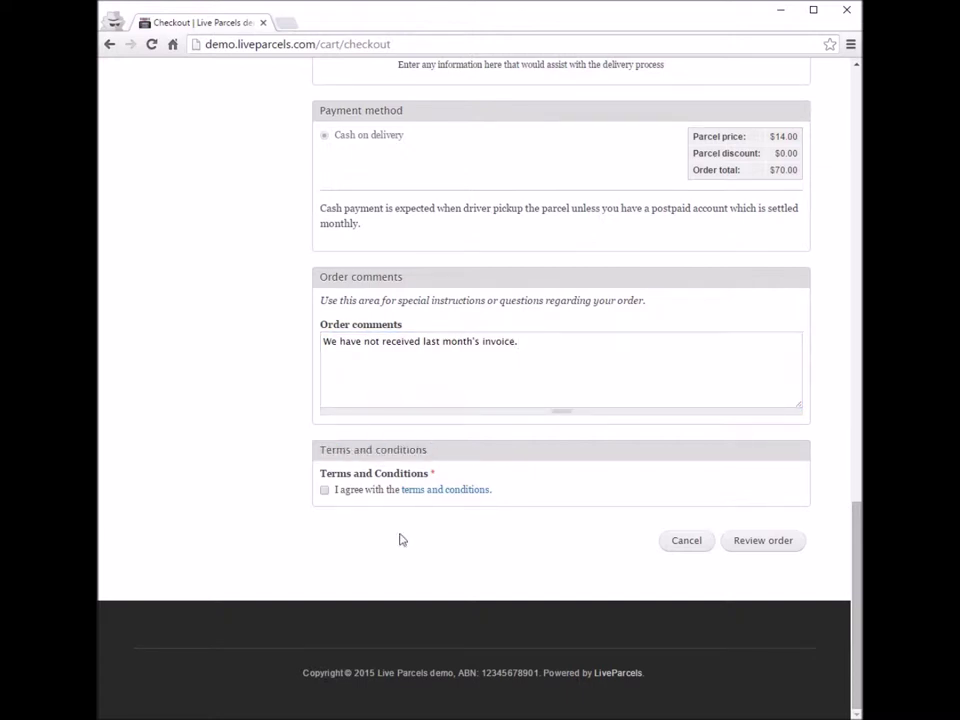
left_click(445, 491)
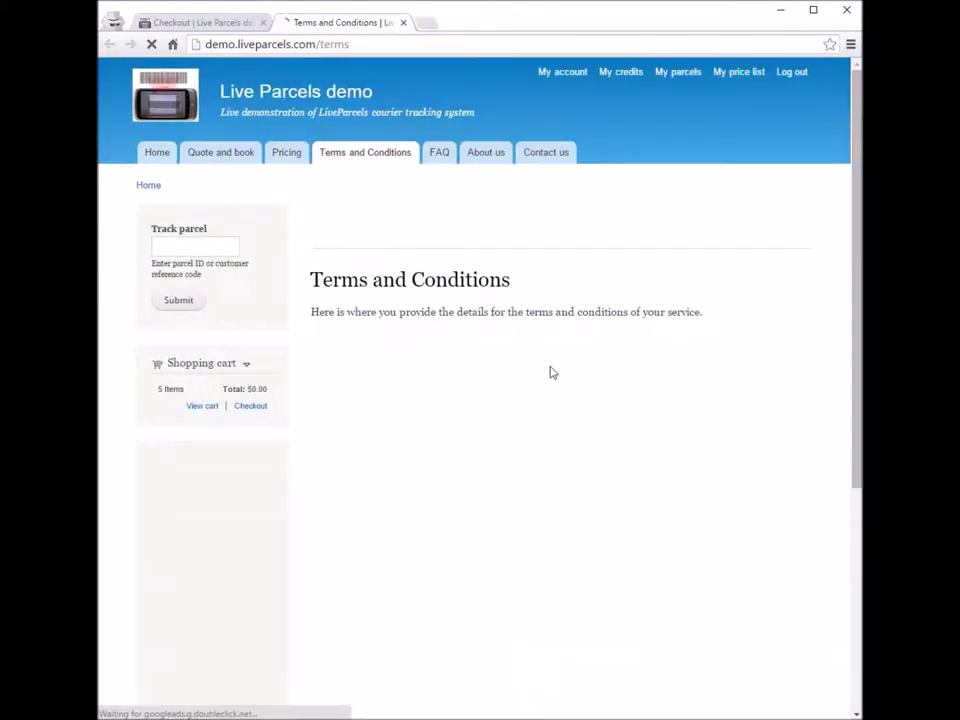
Step: Back on Checkout, agree to the terms, review and submit the order, then open its confirmation email
left_click(229, 23)
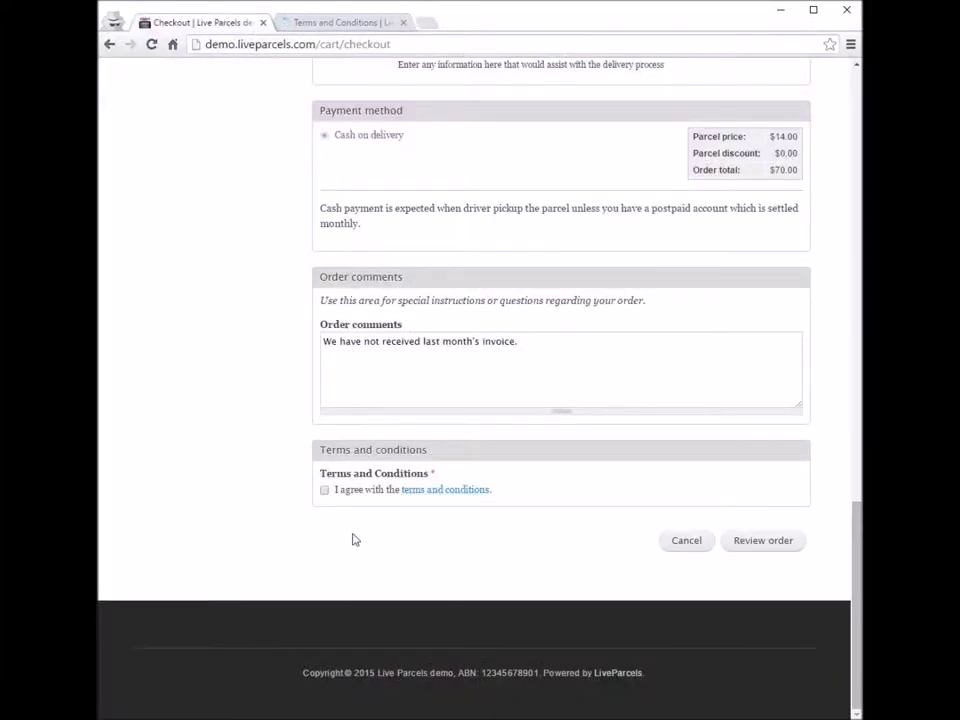
left_click(324, 490)
left_click(776, 542)
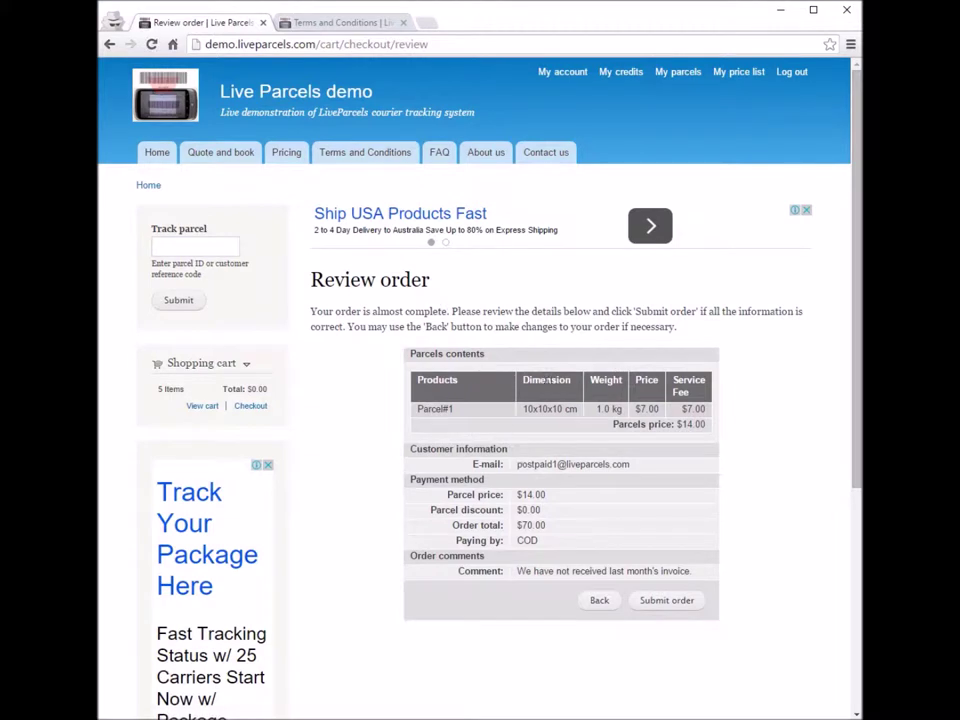
left_click(679, 604)
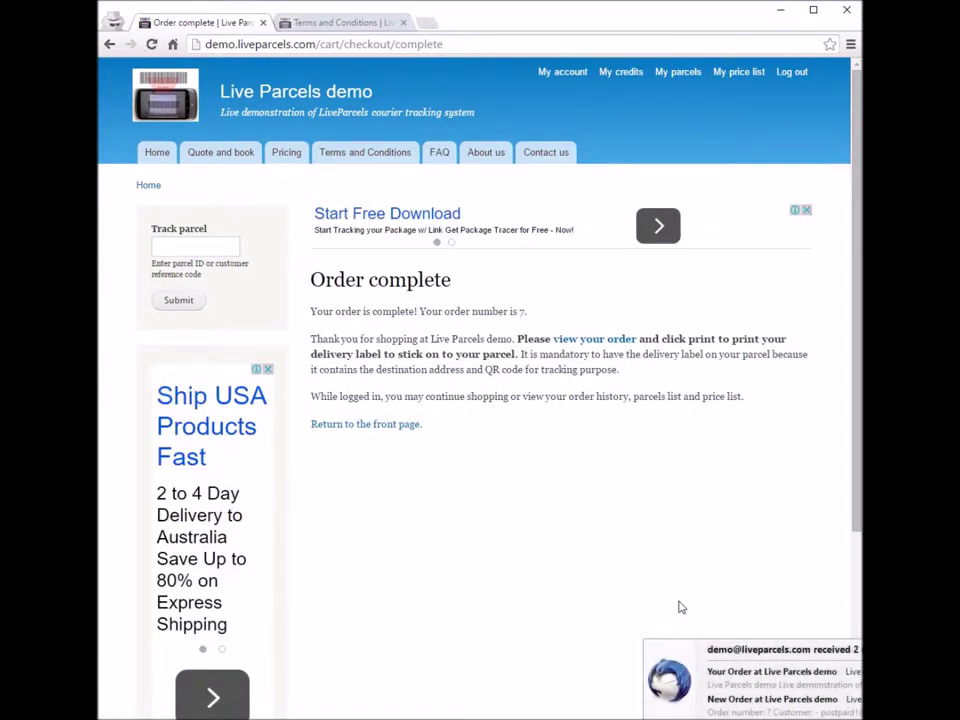
left_click(771, 672)
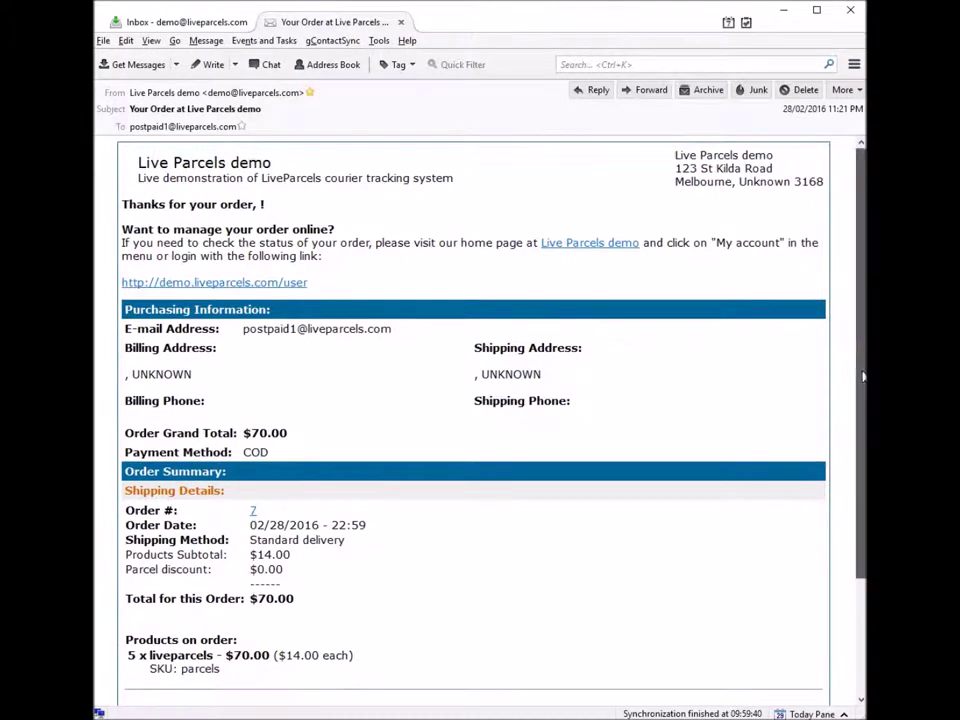
Step: Scroll through the order 7 email listing 5 x liveparcels at $14.00 for $70.00
scroll(862, 517, "down", 3)
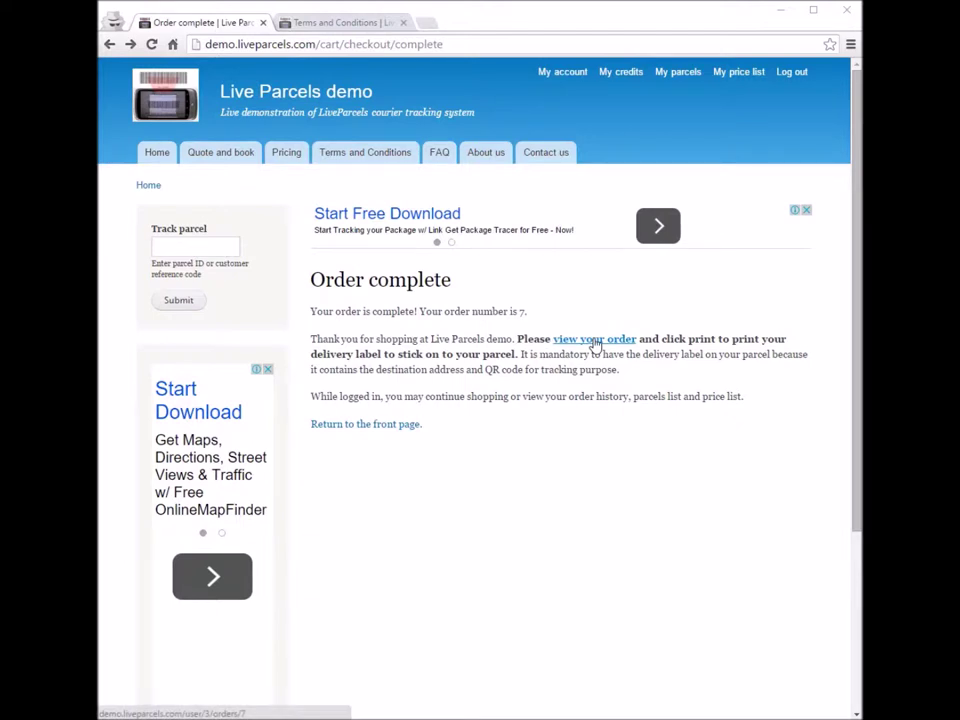
Step: Open order 7's details, then the Order7Parcel1 parcel page
left_click(594, 340)
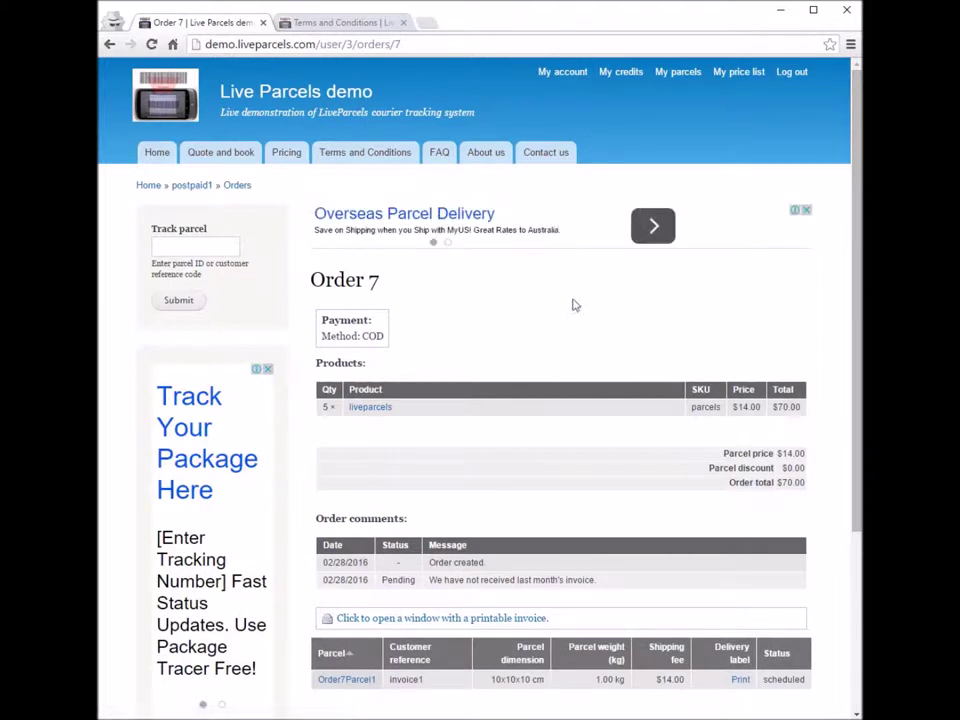
scroll(574, 305, "down", 3)
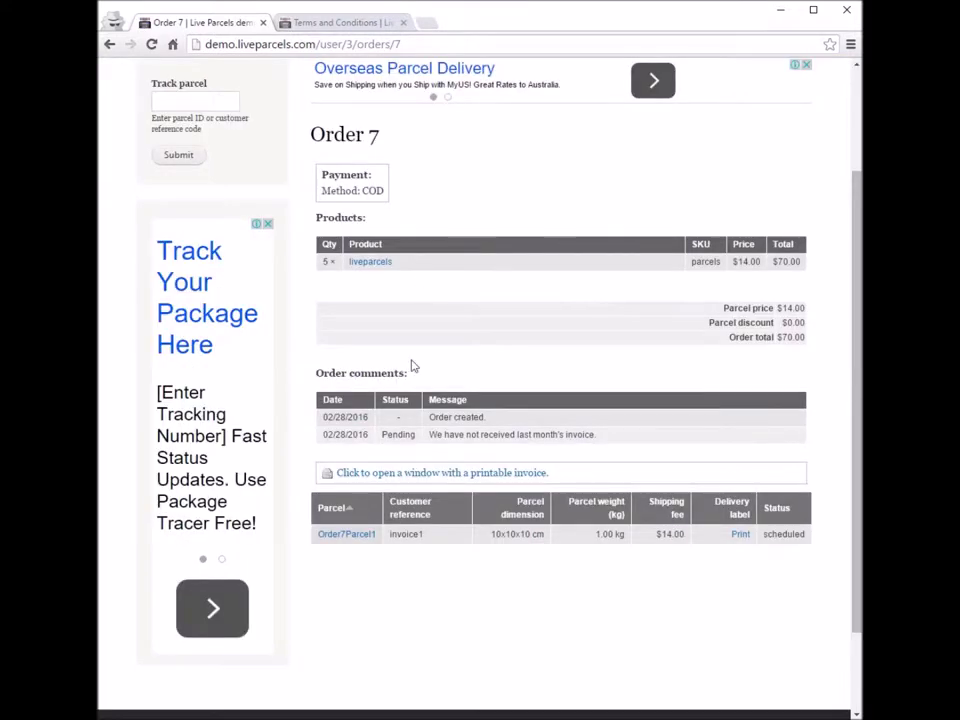
left_click_drag(316, 537, 369, 538)
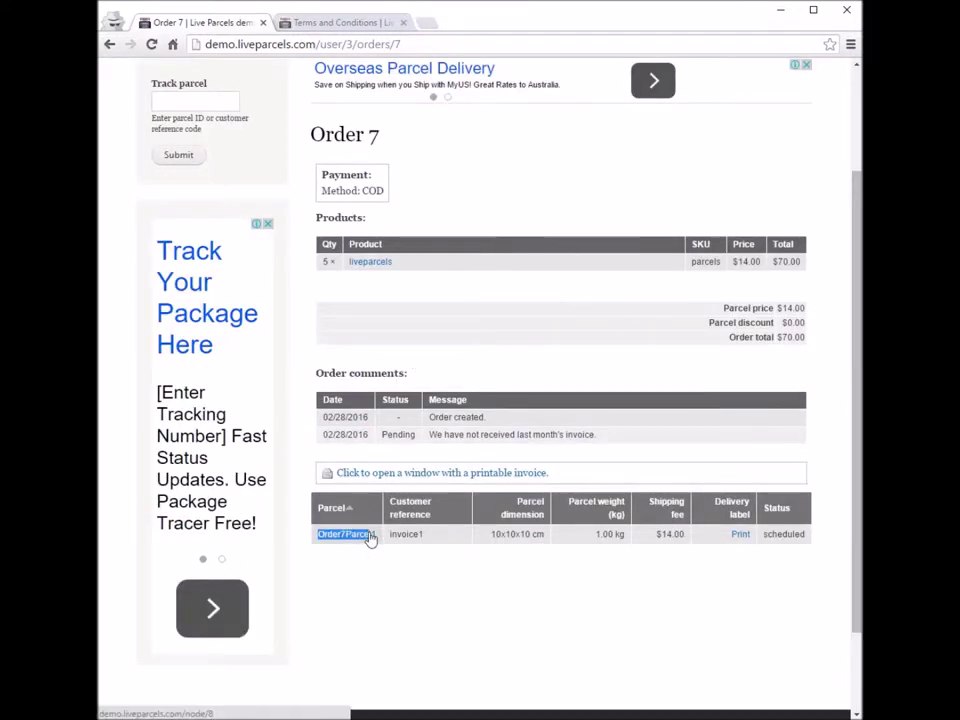
left_click(367, 574)
left_click_drag(315, 537, 375, 539)
left_click(379, 569)
left_click(345, 538)
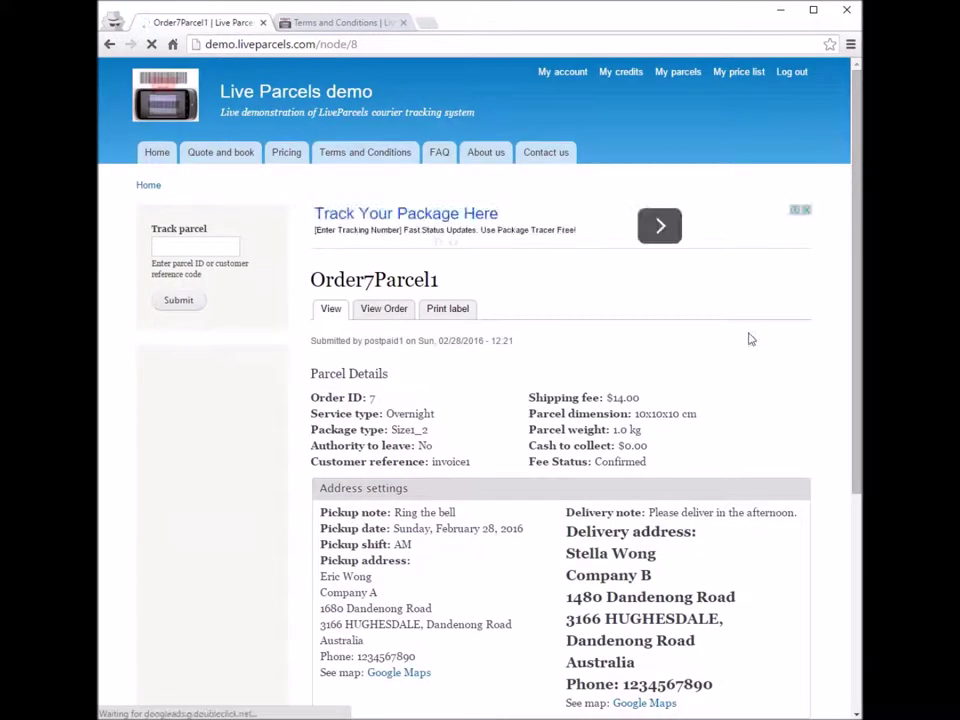
Step: Review Order7Parcel1's details and addresses, then open its printable delivery label from order 7
scroll(793, 353, "down", 1)
scroll(793, 353, "down", 2)
scroll(536, 311, "up", 1)
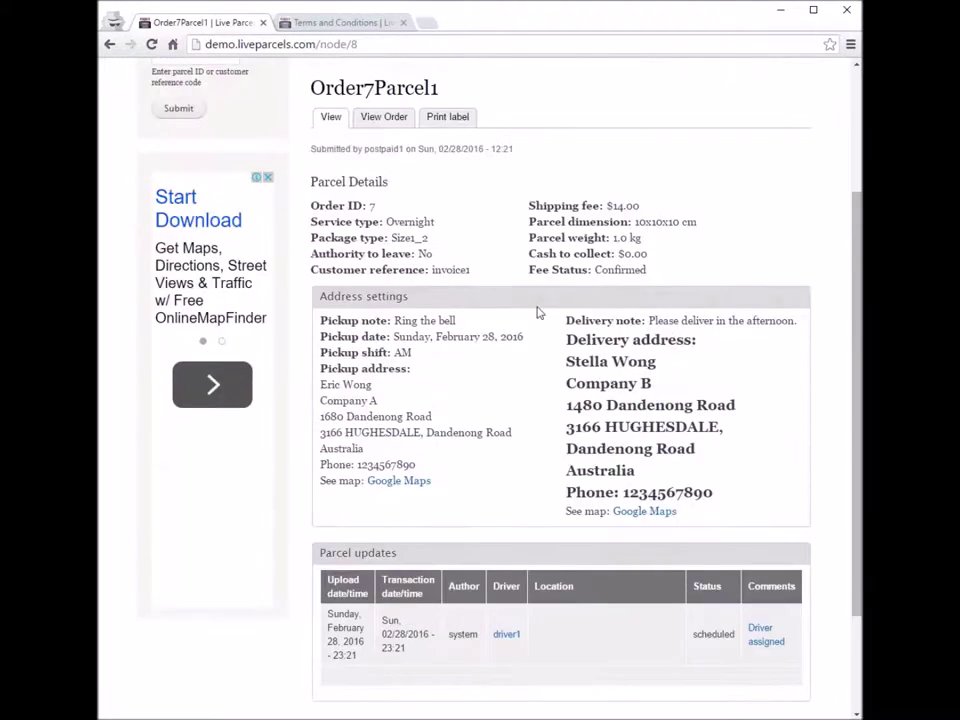
left_click_drag(311, 182, 718, 512)
left_click(760, 461)
scroll(857, 443, "down", 2)
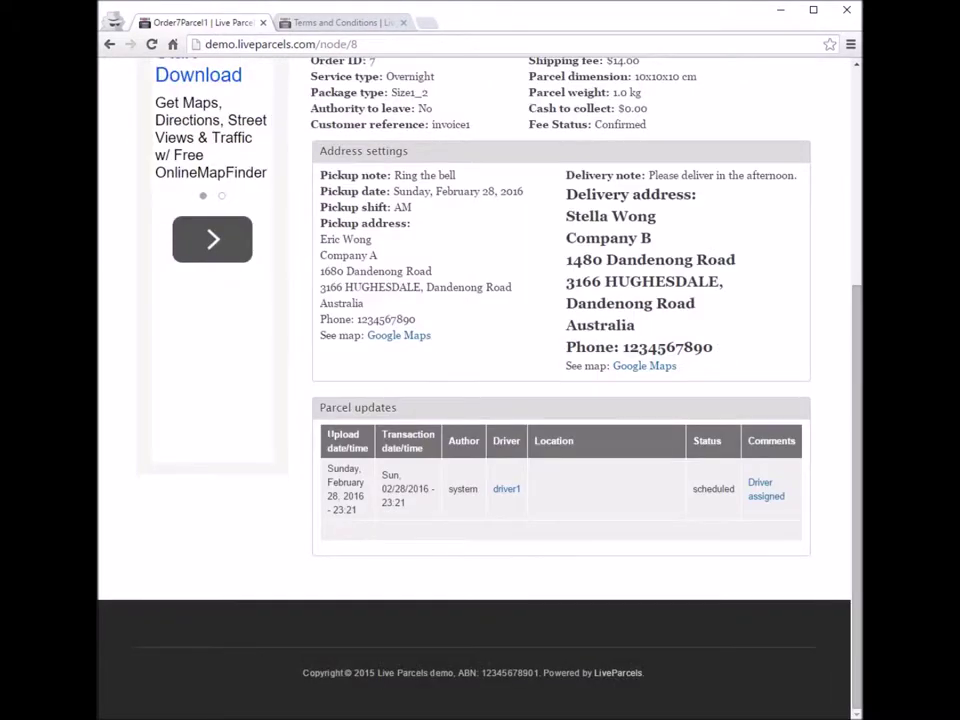
left_click(109, 44)
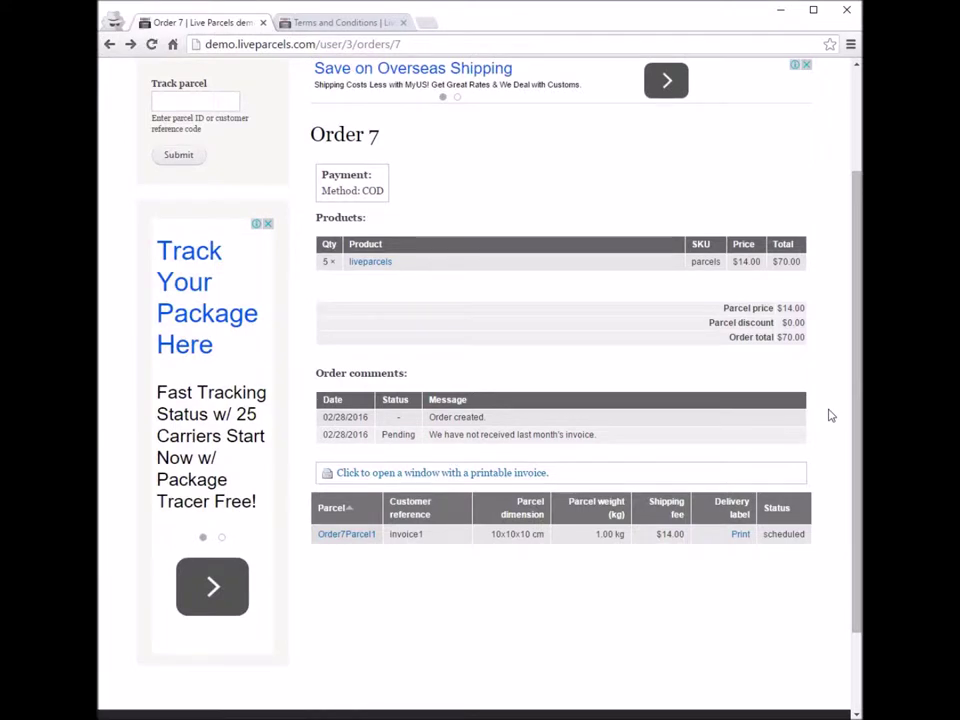
scroll(829, 415, "down", 2)
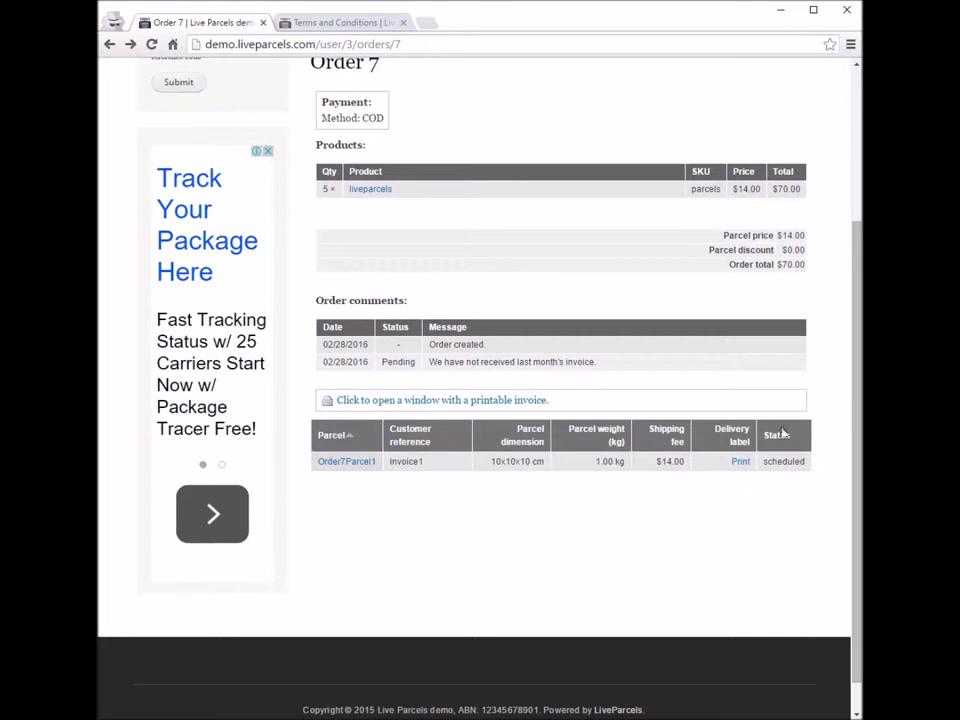
left_click(740, 462)
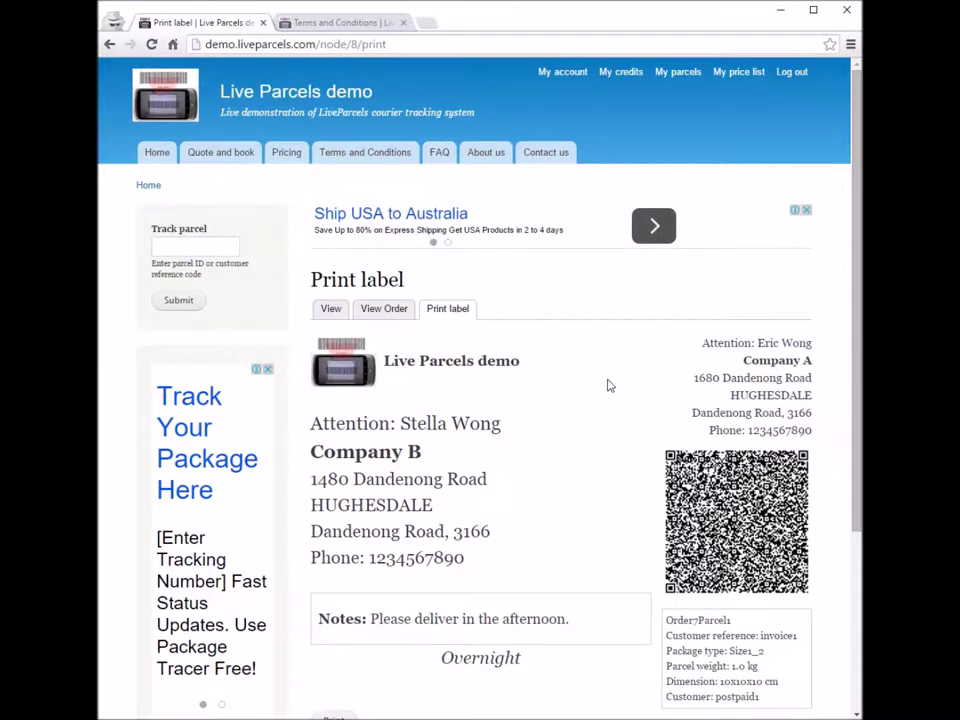
scroll(608, 386, "down", 2)
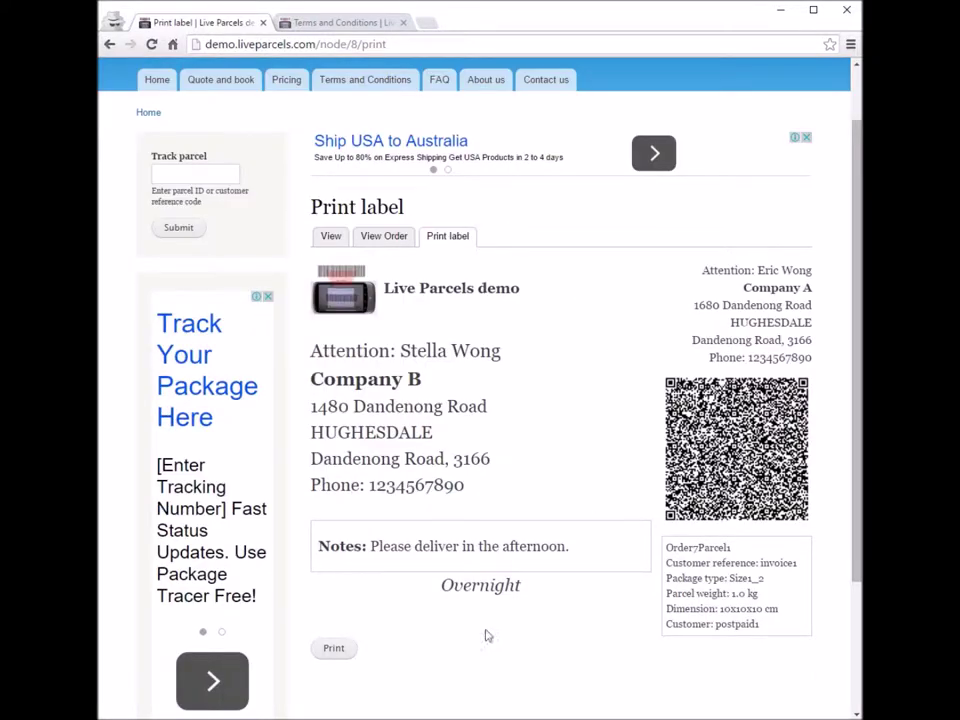
left_click(334, 649)
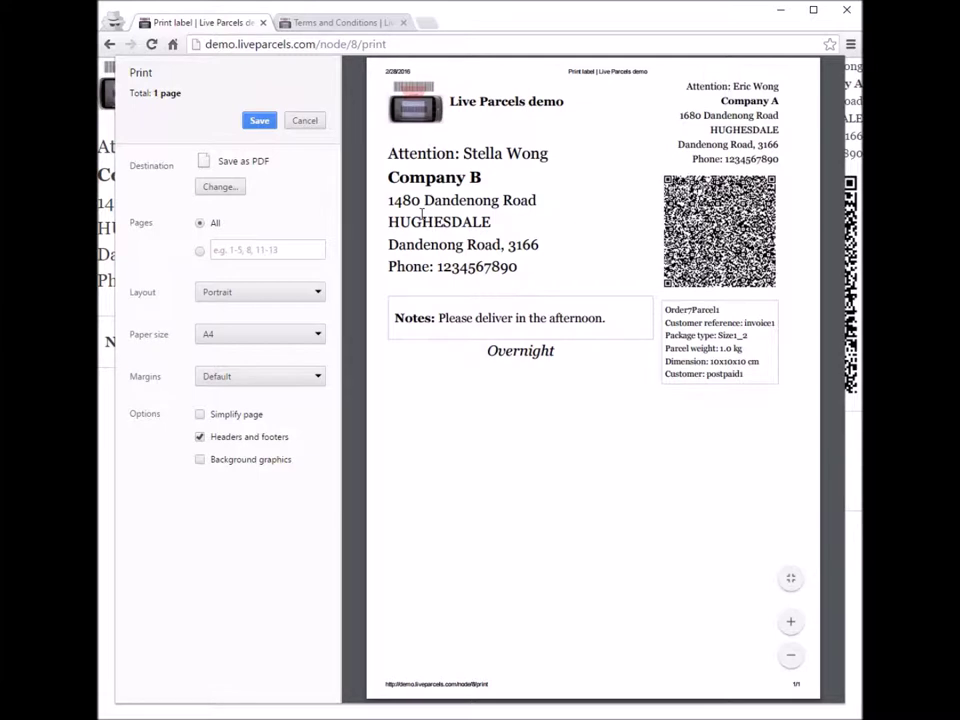
left_click(308, 121)
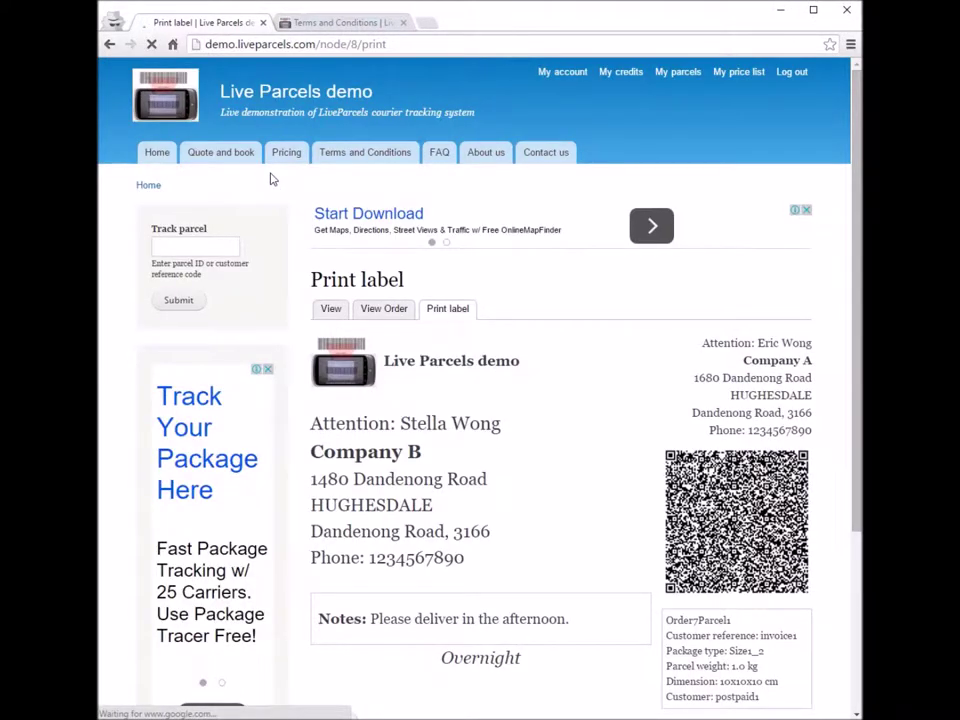
scroll(535, 342, "down", 3)
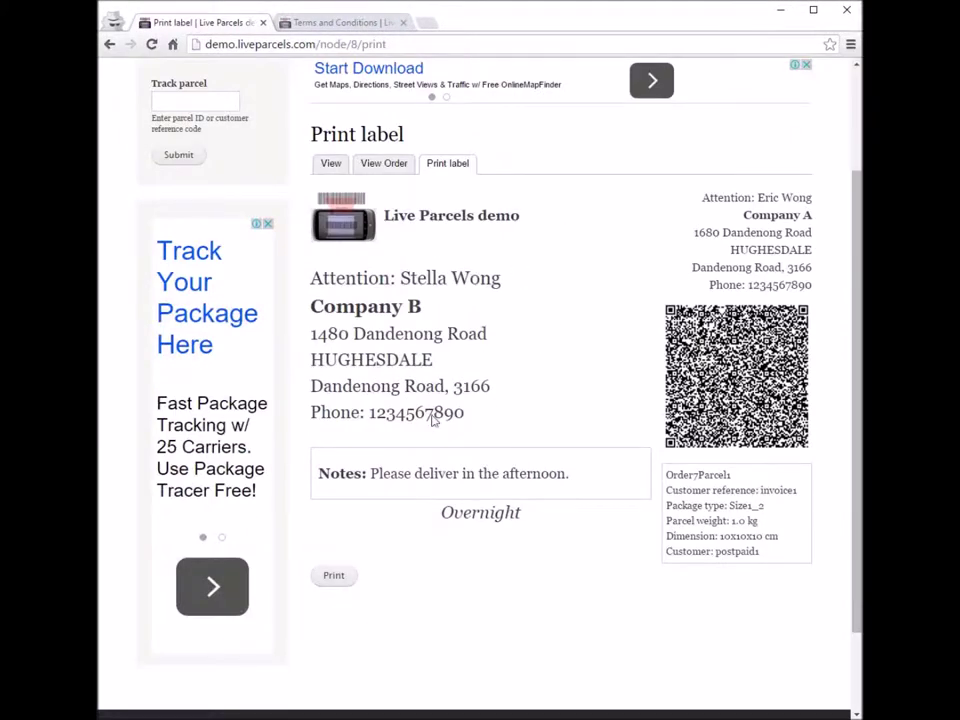
left_click(110, 44)
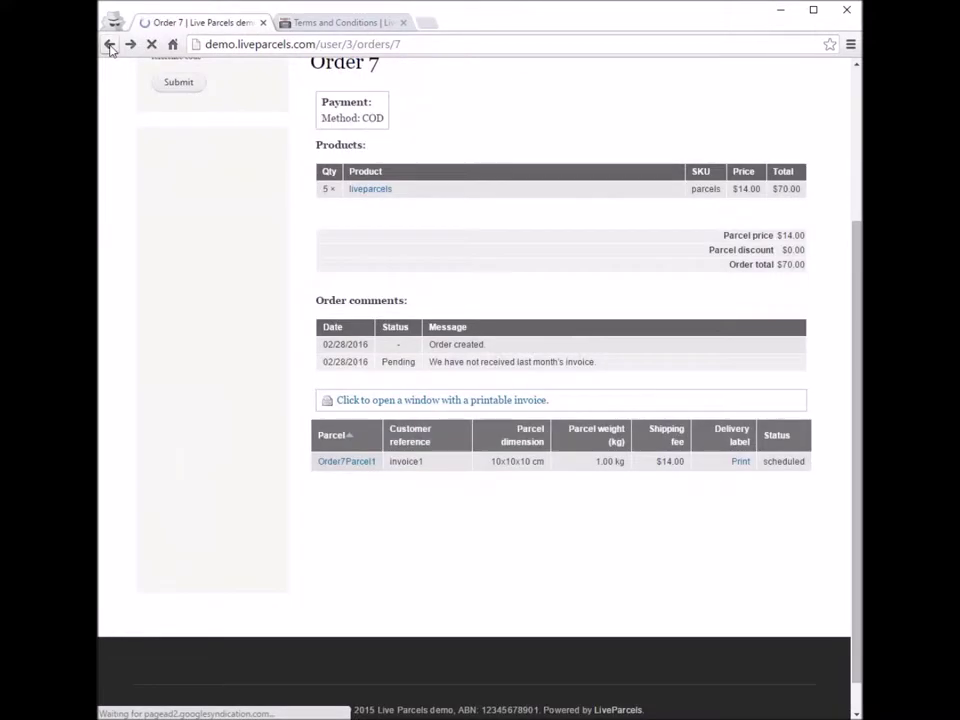
left_click(347, 463)
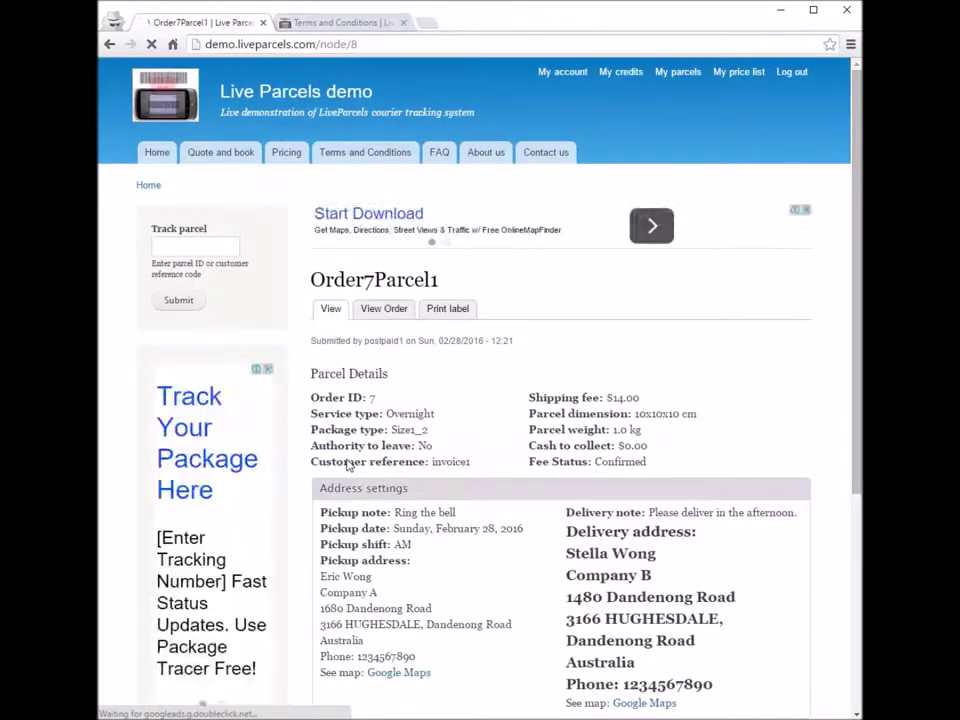
left_click_drag(313, 279, 487, 282)
left_click(487, 282)
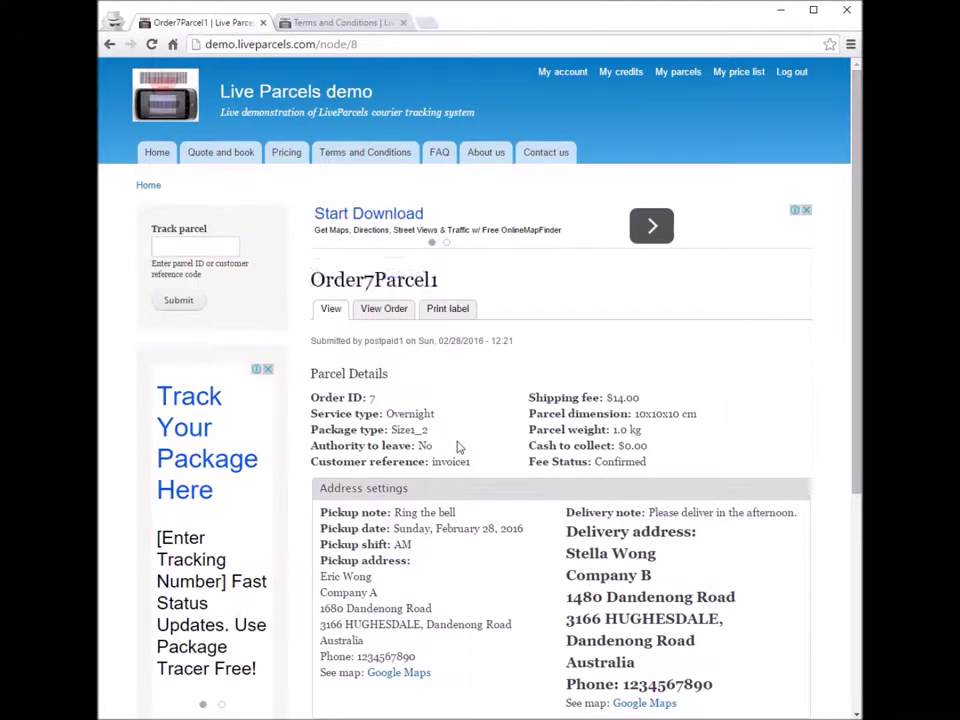
left_click(456, 314)
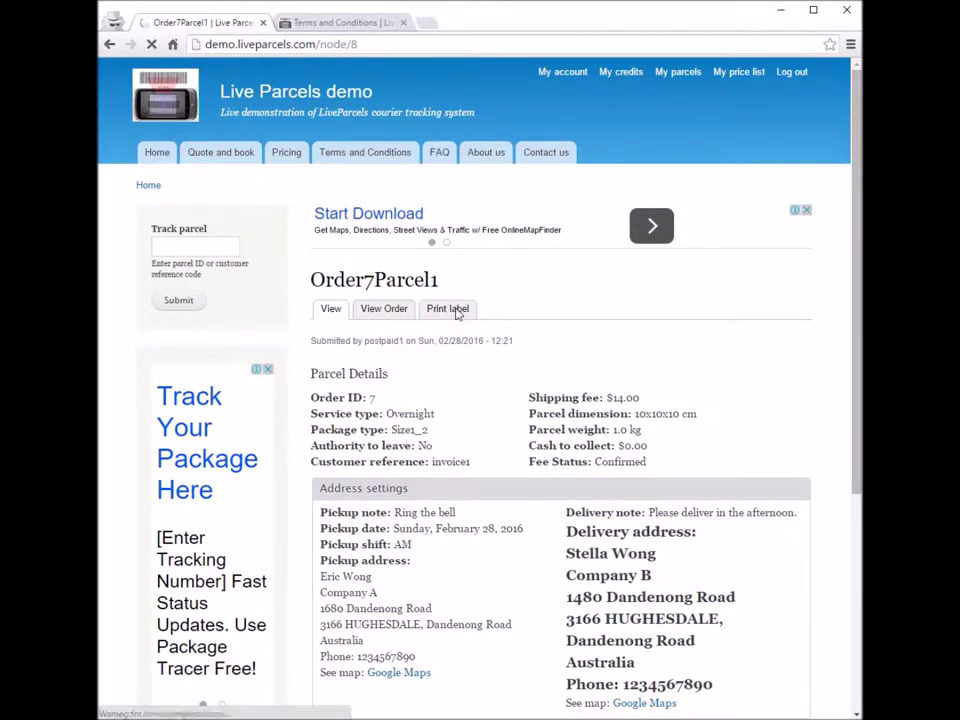
scroll(566, 502, "down", 3)
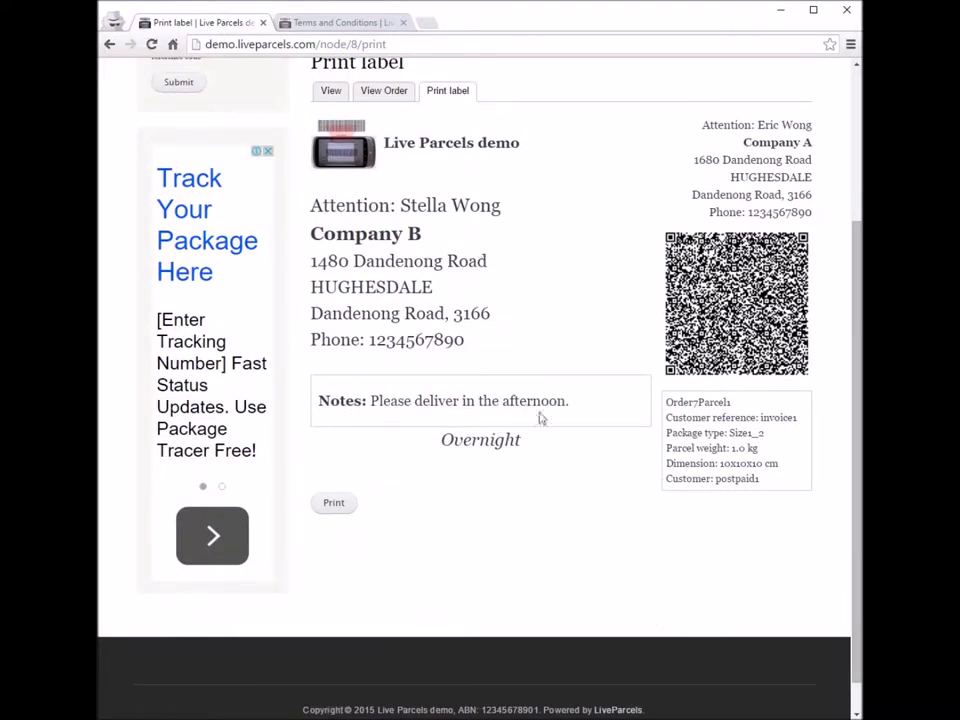
left_click(333, 502)
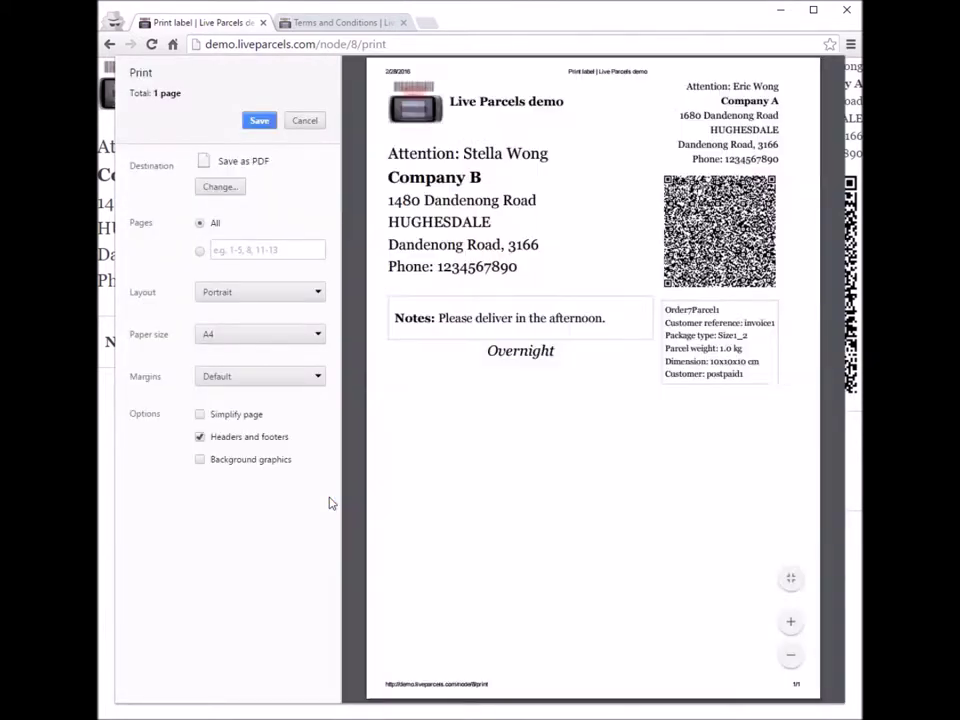
key("Escape")
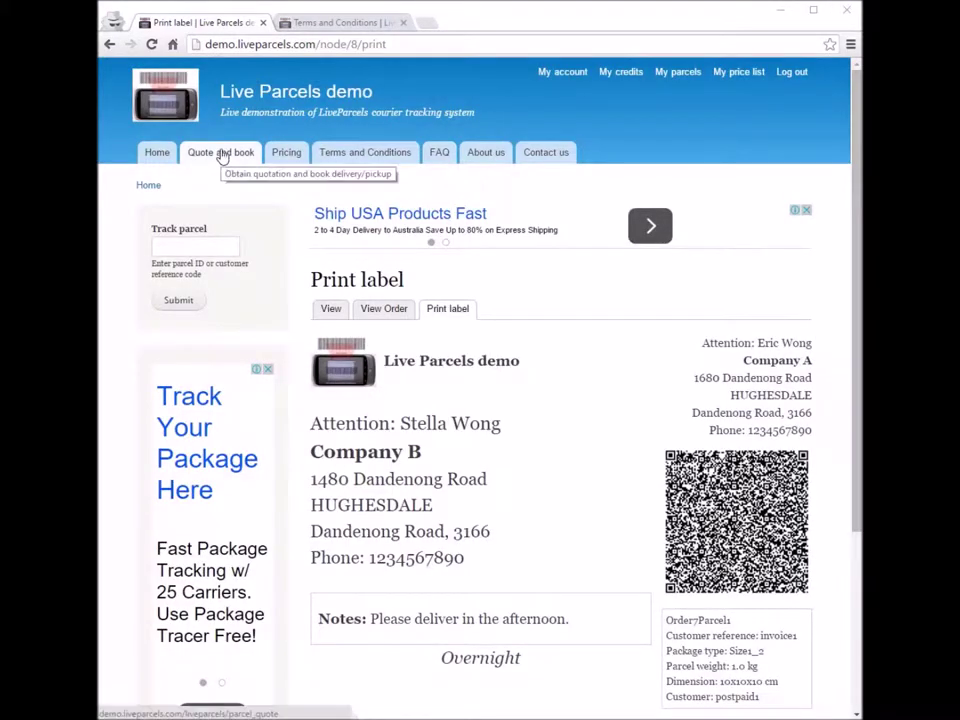
left_click(222, 158)
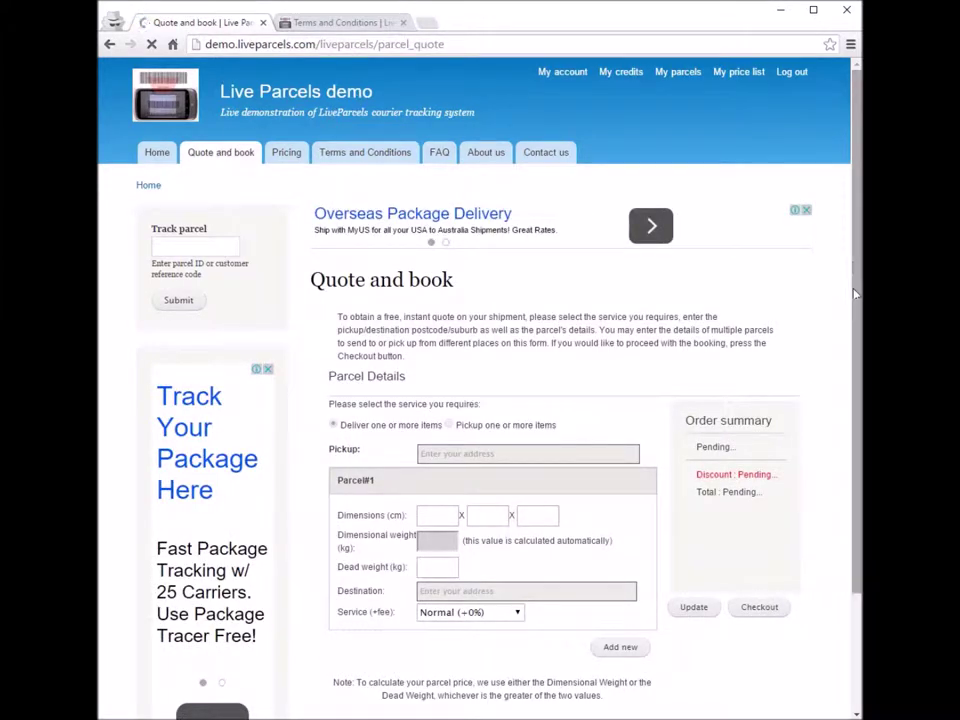
scroll(848, 295, "down", 2)
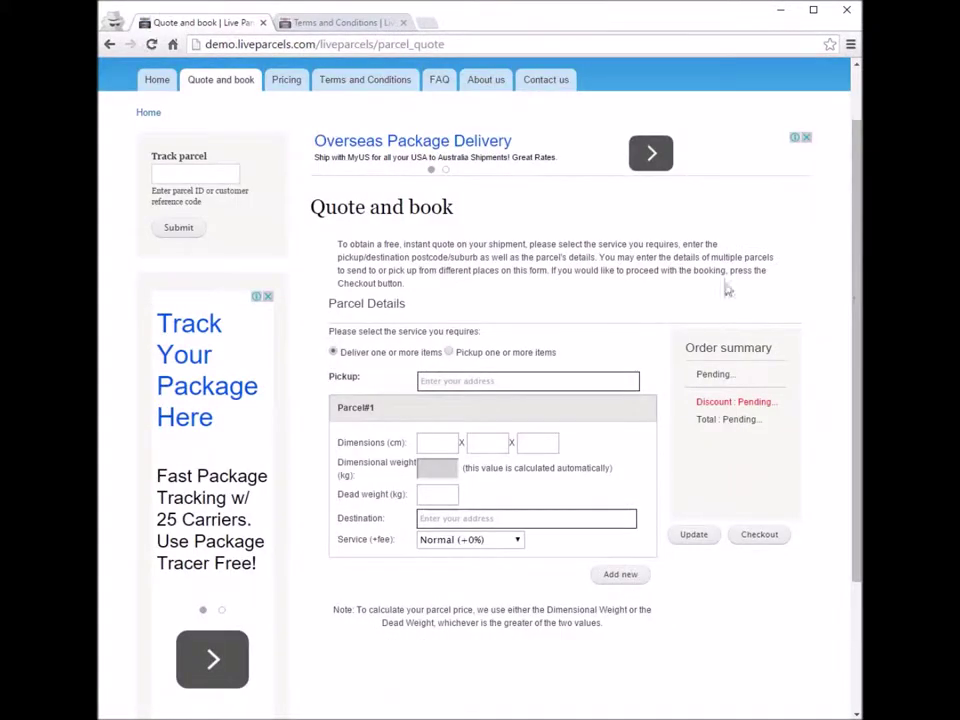
left_click(479, 382)
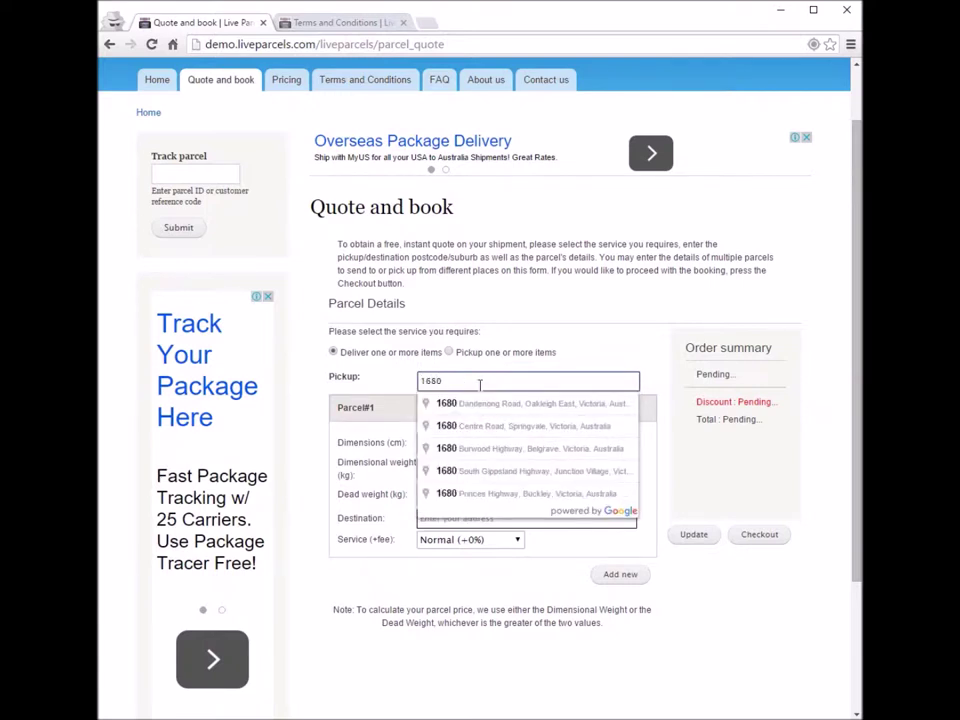
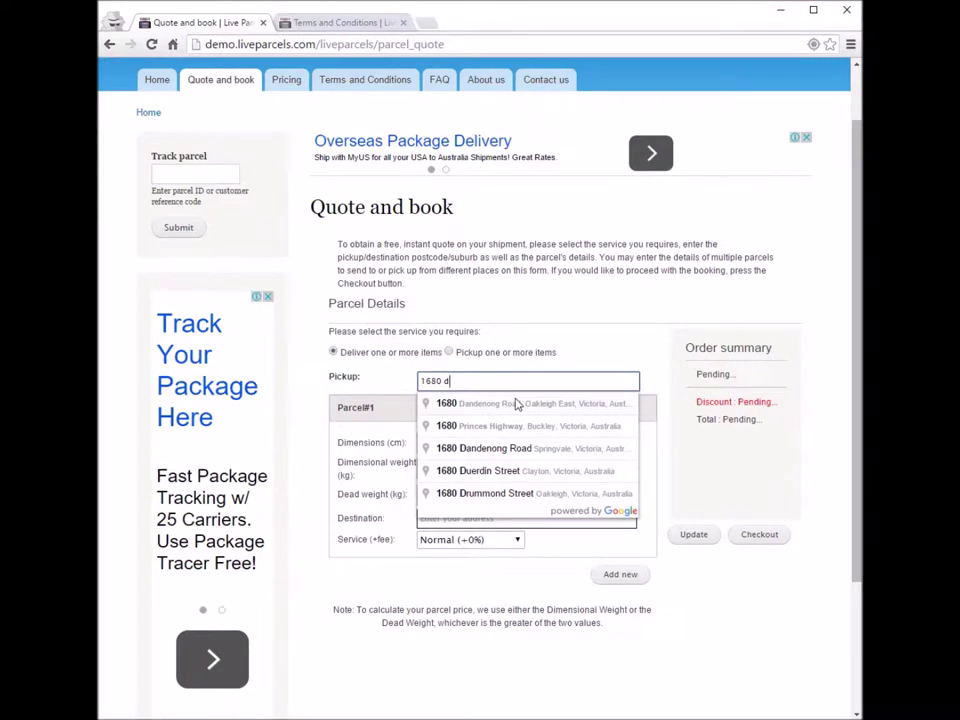
left_click(514, 401)
left_click(444, 441)
type("10")
key("Tab")
type("10")
key("Tab")
type("10")
left_click(446, 495)
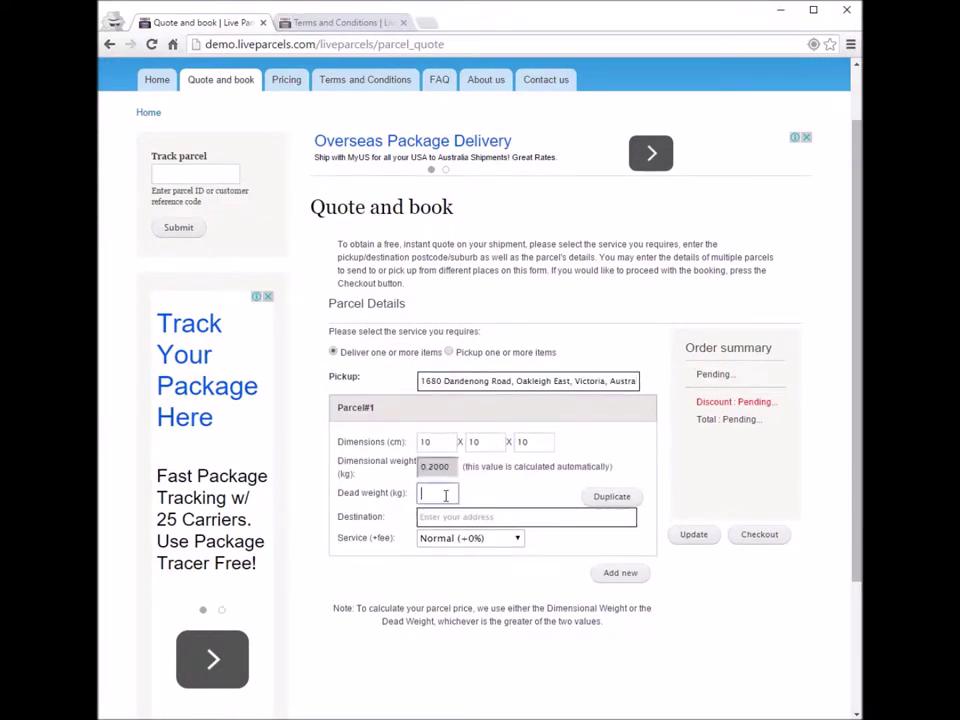
type("1")
left_click(460, 518)
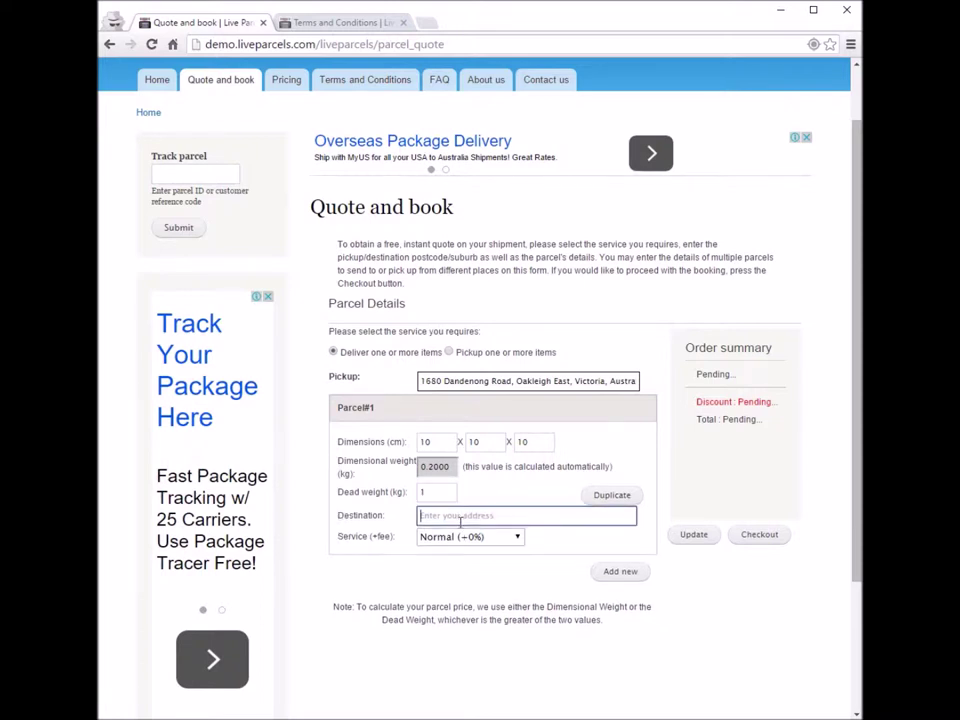
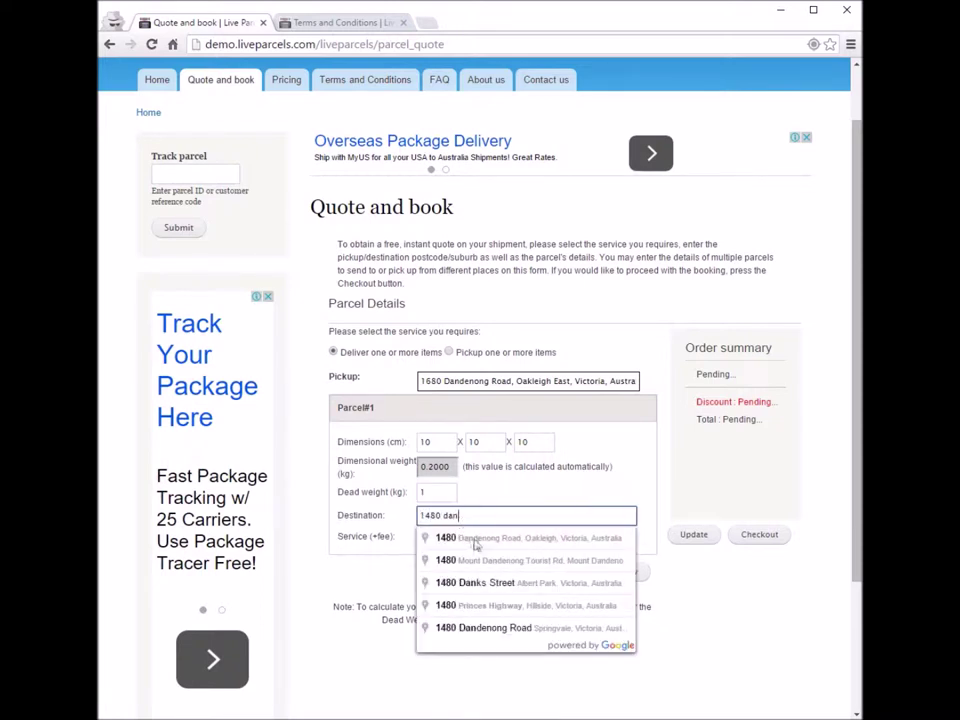
left_click(476, 539)
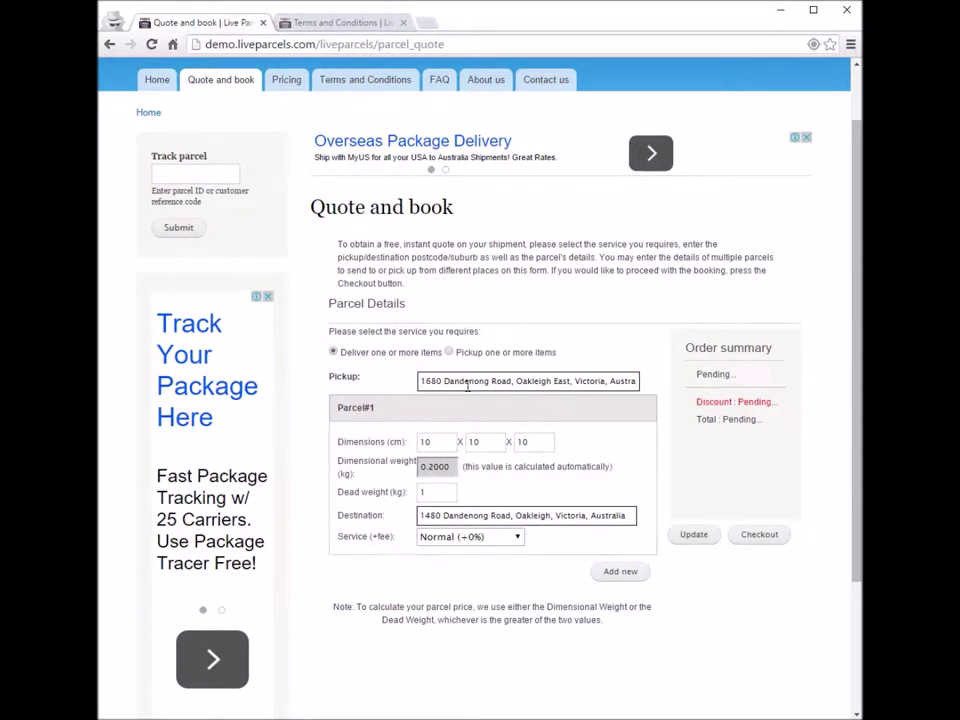
mouse_move(529, 484)
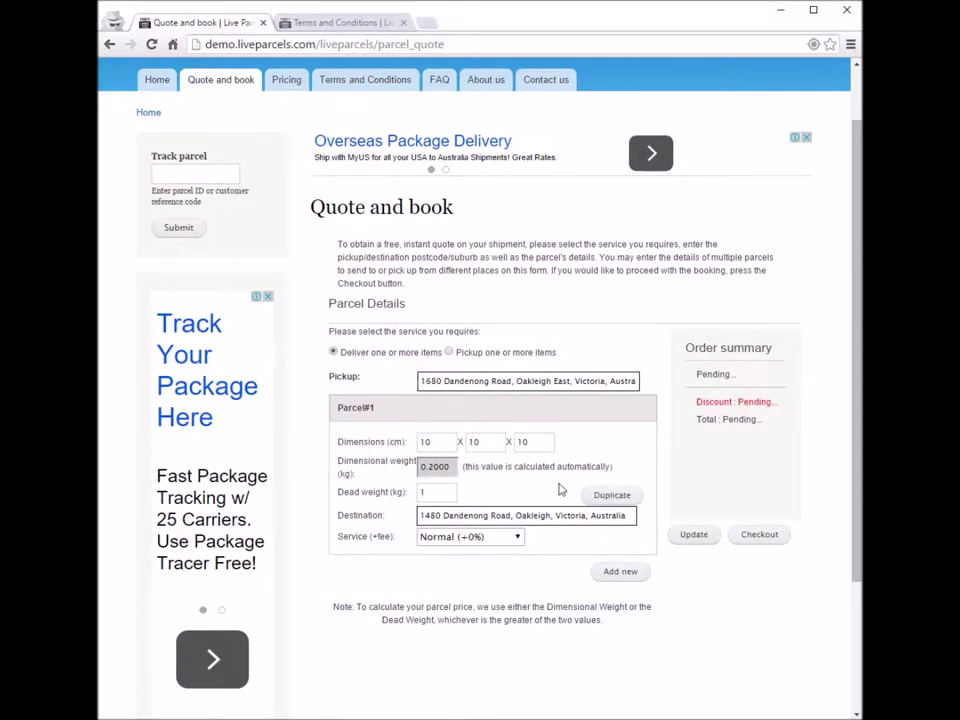
left_click(613, 496)
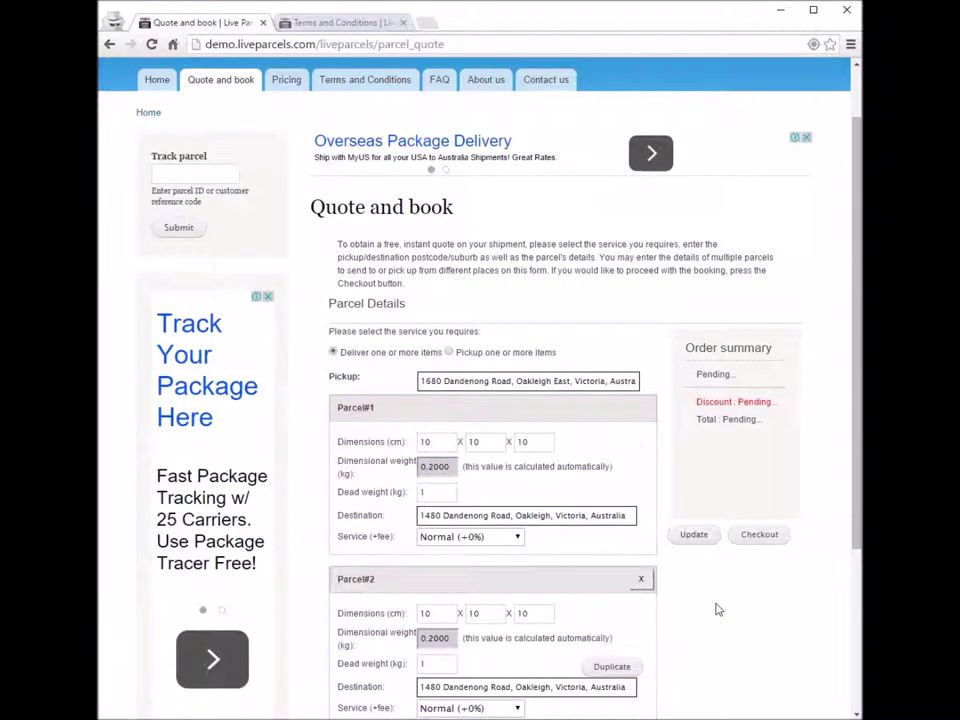
Step: Add a new Parcel#3 with dimensions 20×20×20 cm
scroll(578, 541, "down", 3)
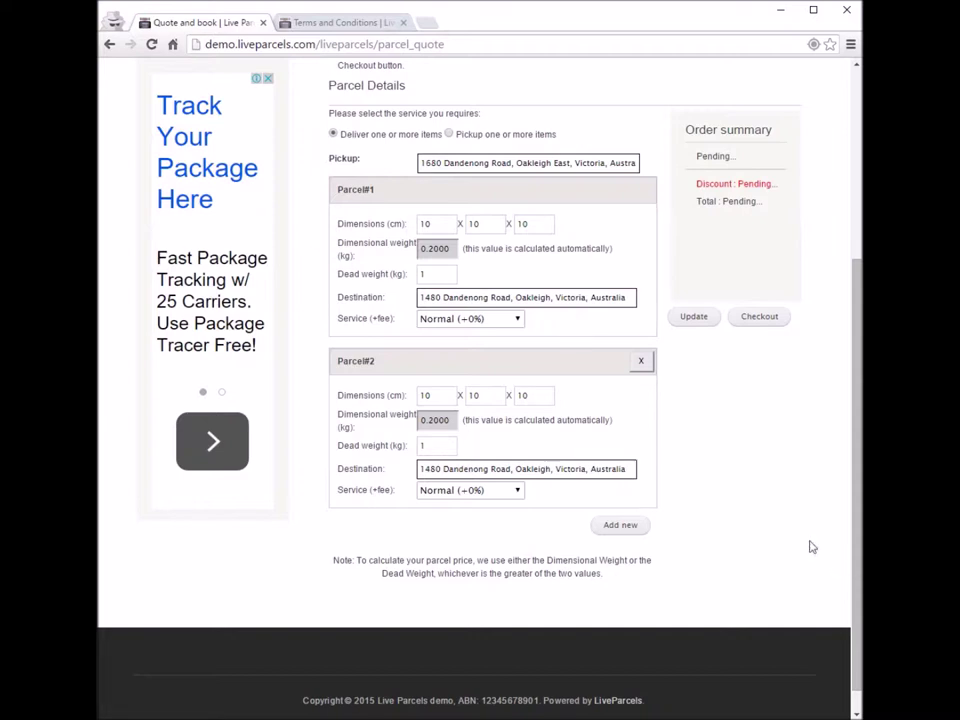
left_click(616, 527)
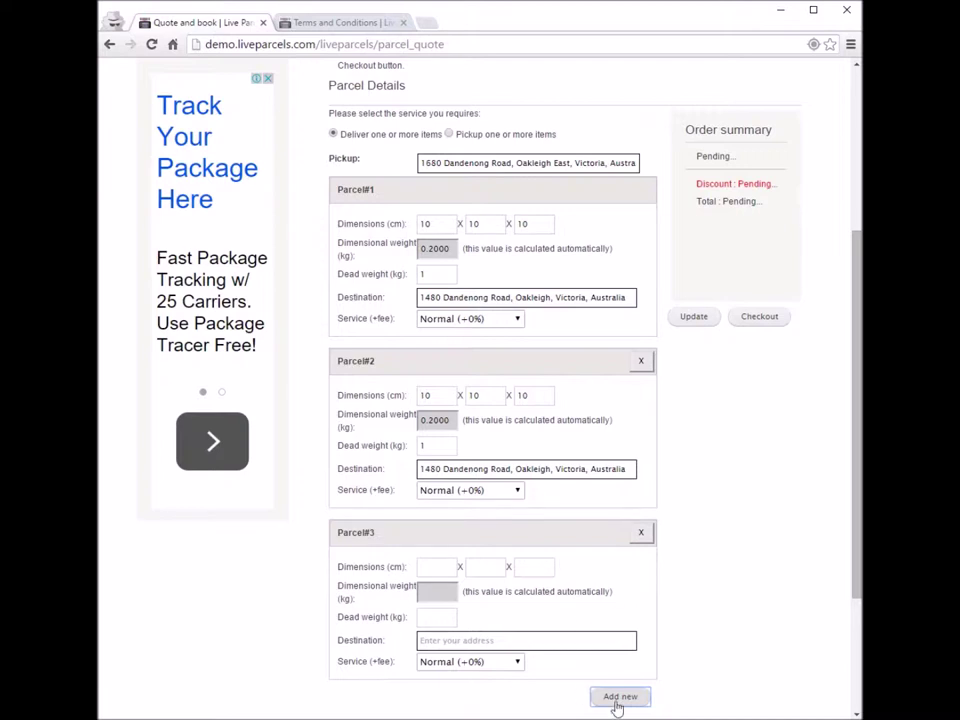
left_click(438, 566)
type("20")
key("Tab")
type("20")
key("Tab")
type("20")
left_click(424, 617)
type("2")
left_click(447, 642)
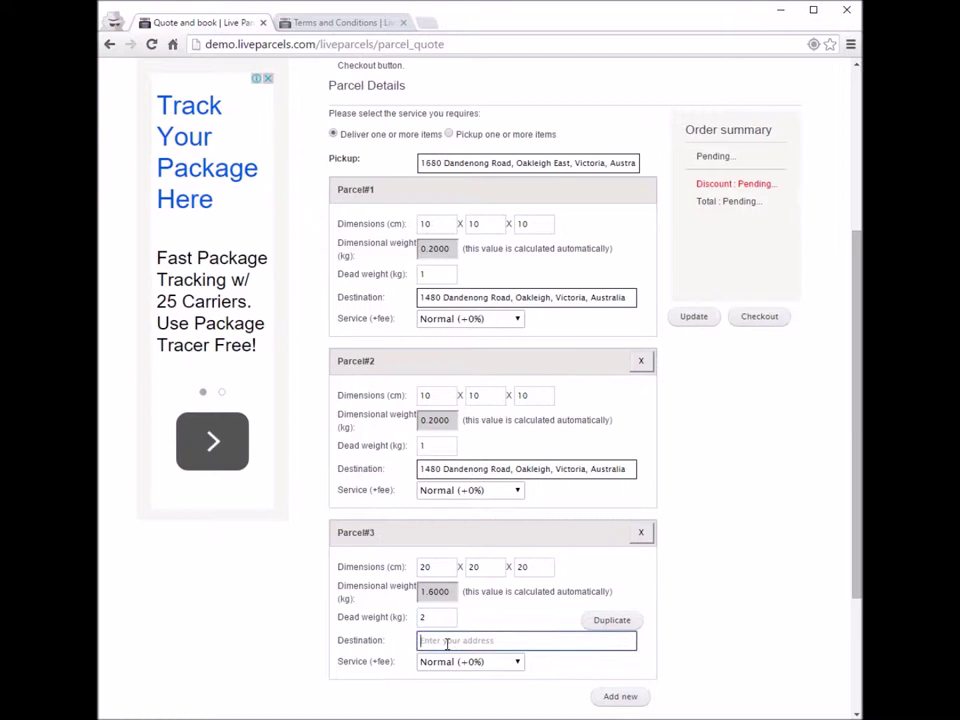
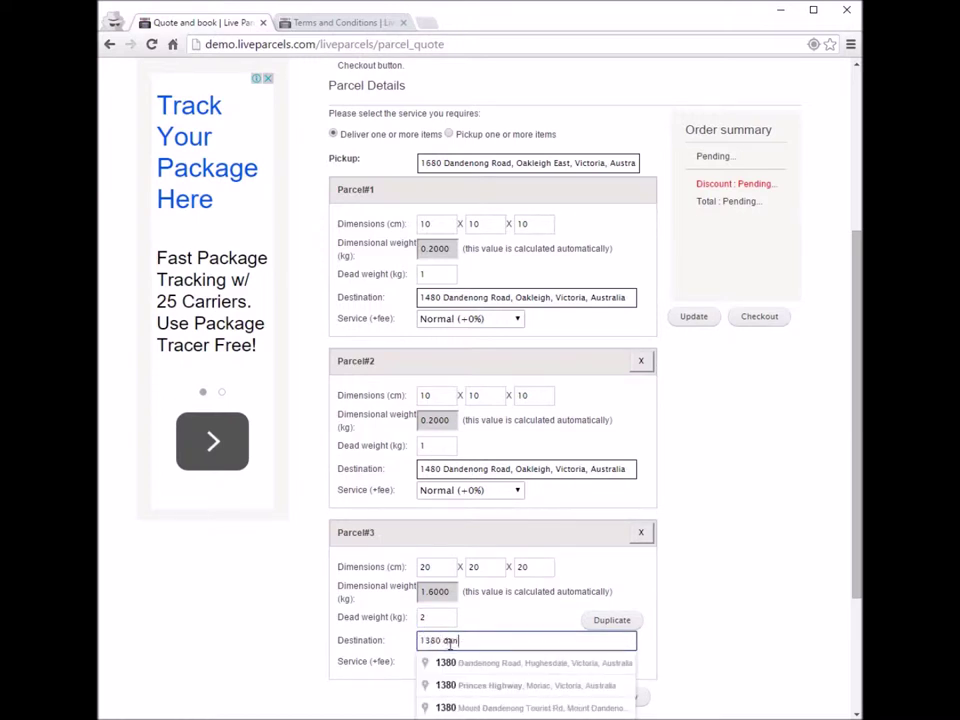
left_click(454, 663)
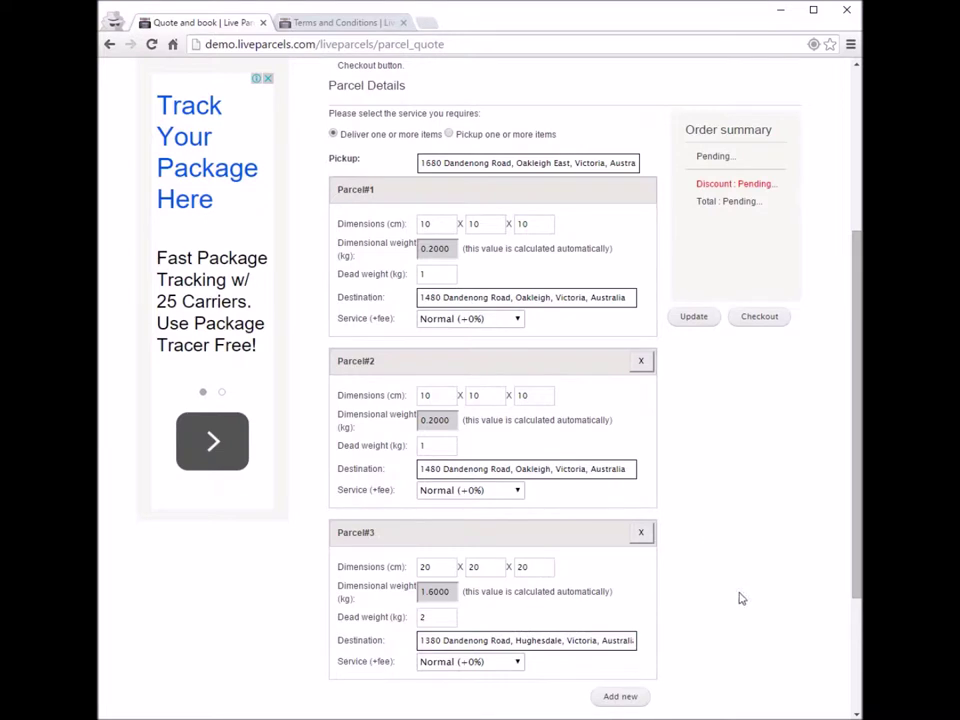
left_click(694, 317)
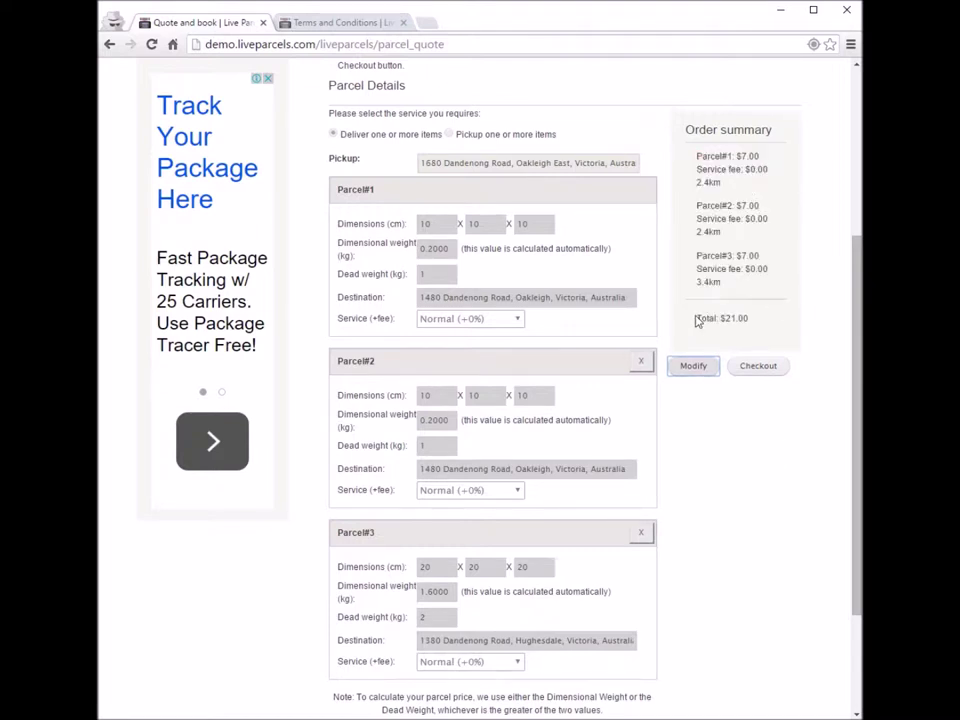
Step: Proceed to checkout with the three parcels
left_click(762, 372)
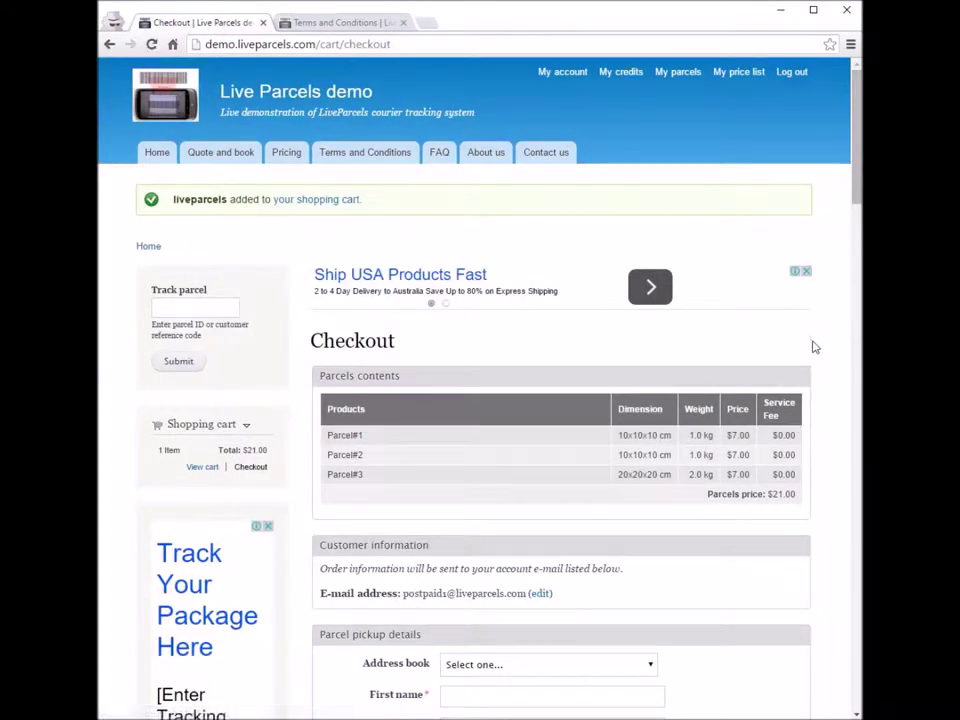
scroll(815, 347, "down", 1)
scroll(815, 347, "down", 2)
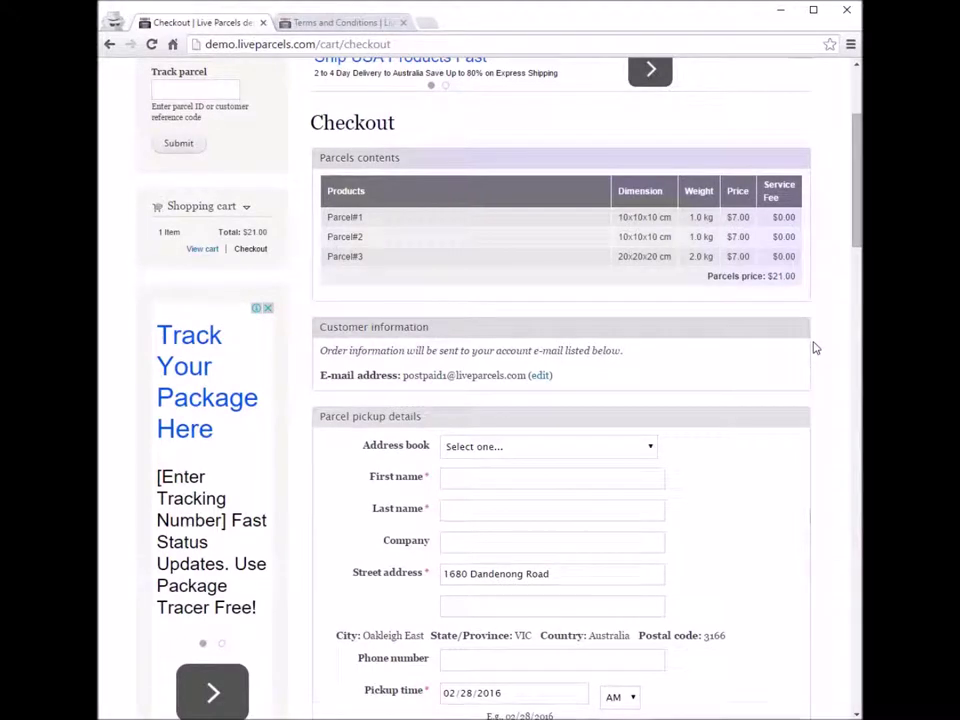
scroll(815, 347, "down", 3)
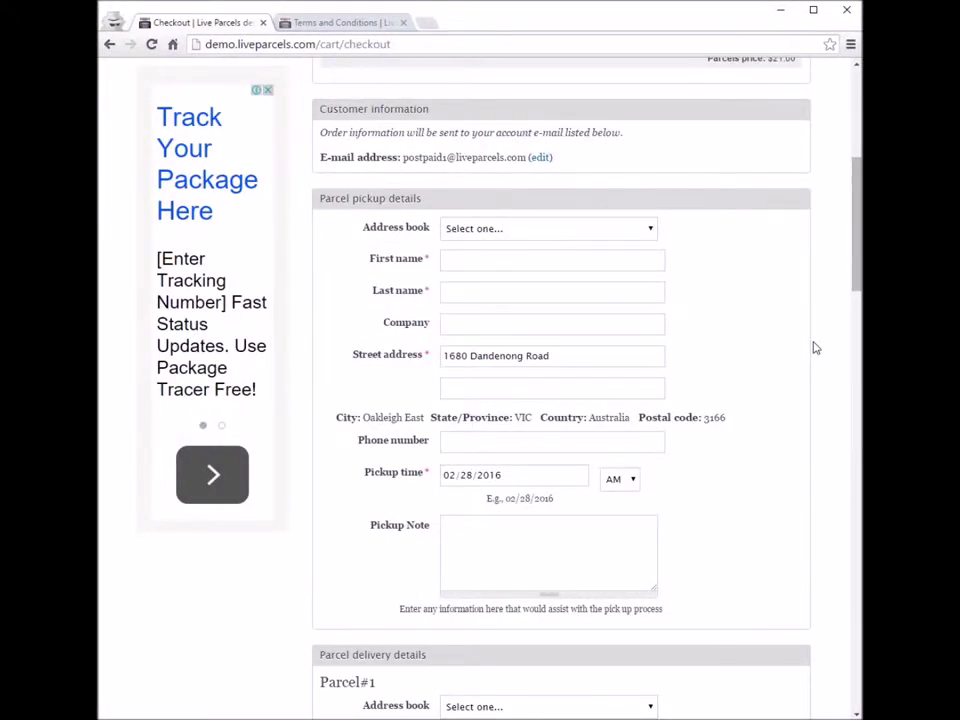
Step: Look over the pickup details form and the three parcel rows at $7.00 each
left_click_drag(861, 241, 861, 258)
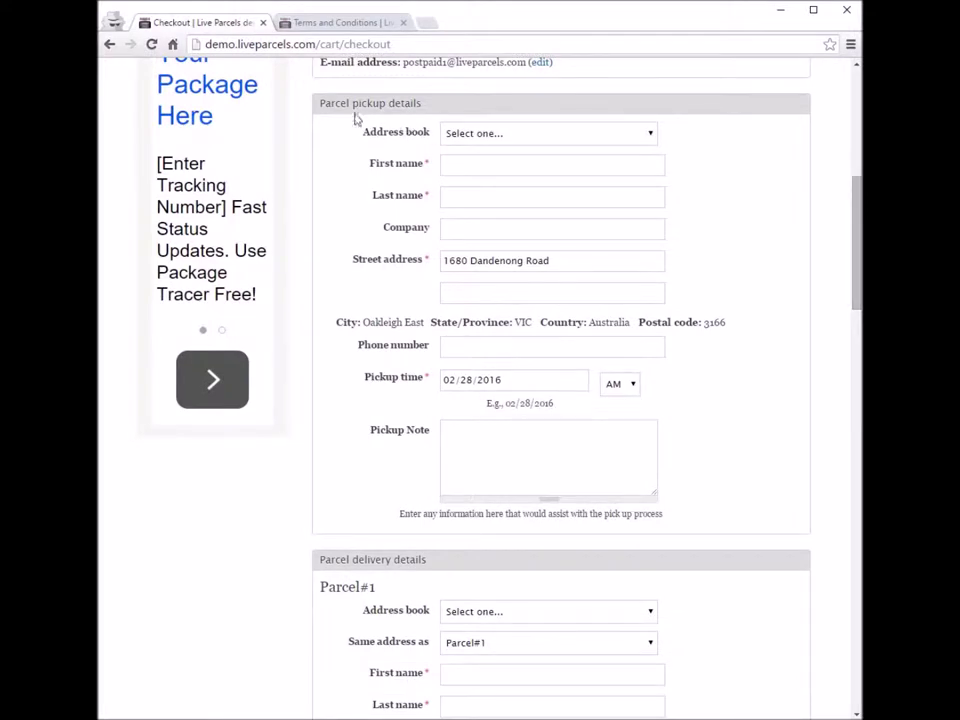
left_click_drag(319, 104, 450, 103)
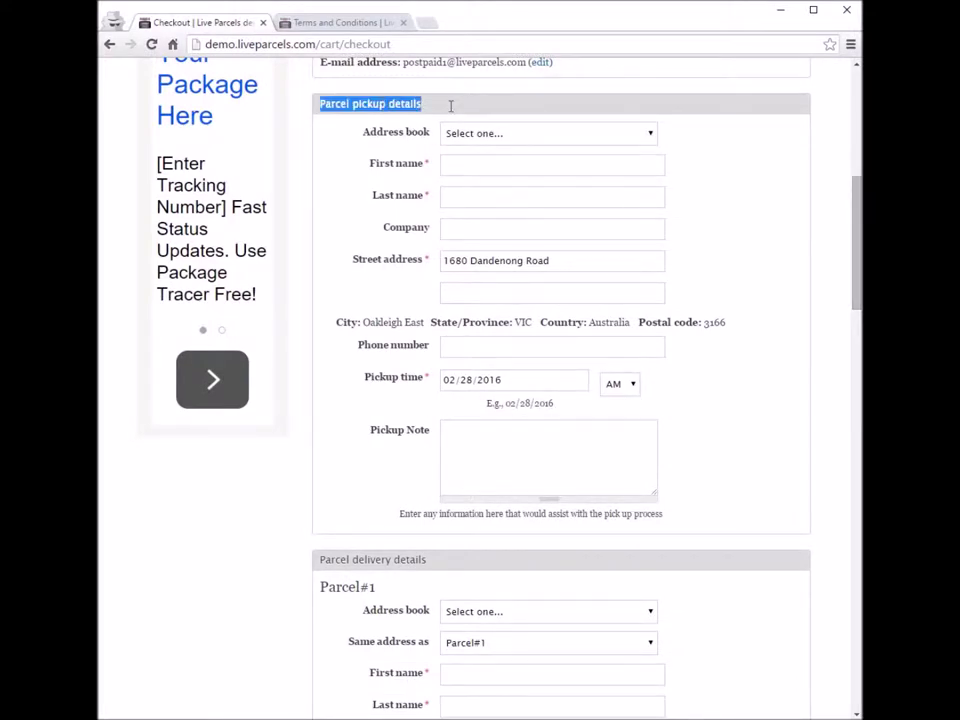
left_click(332, 118)
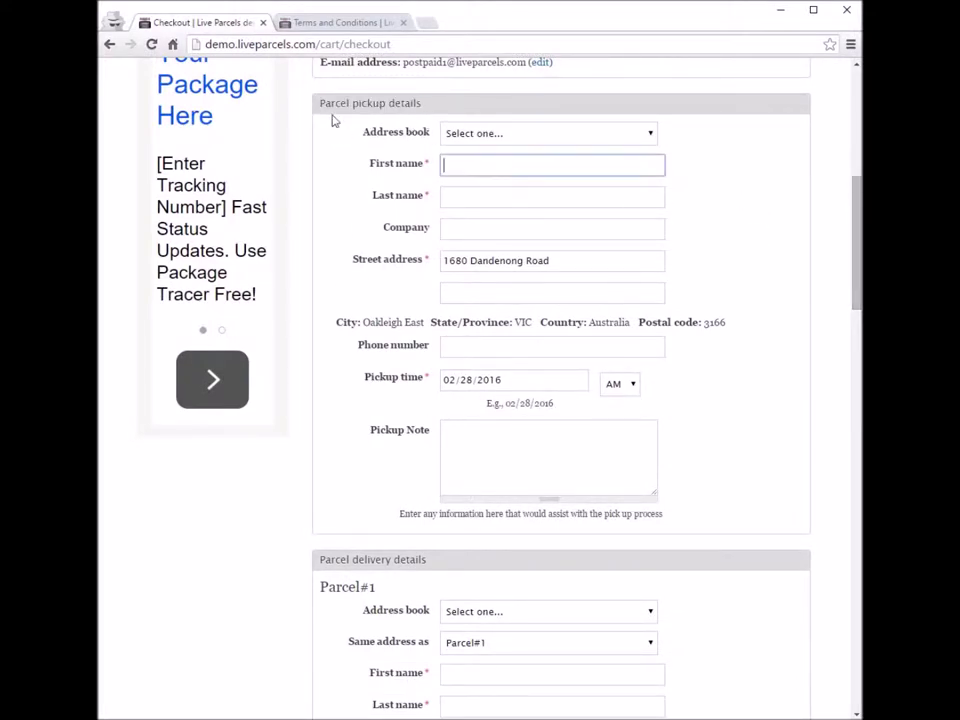
left_click_drag(321, 103, 716, 519)
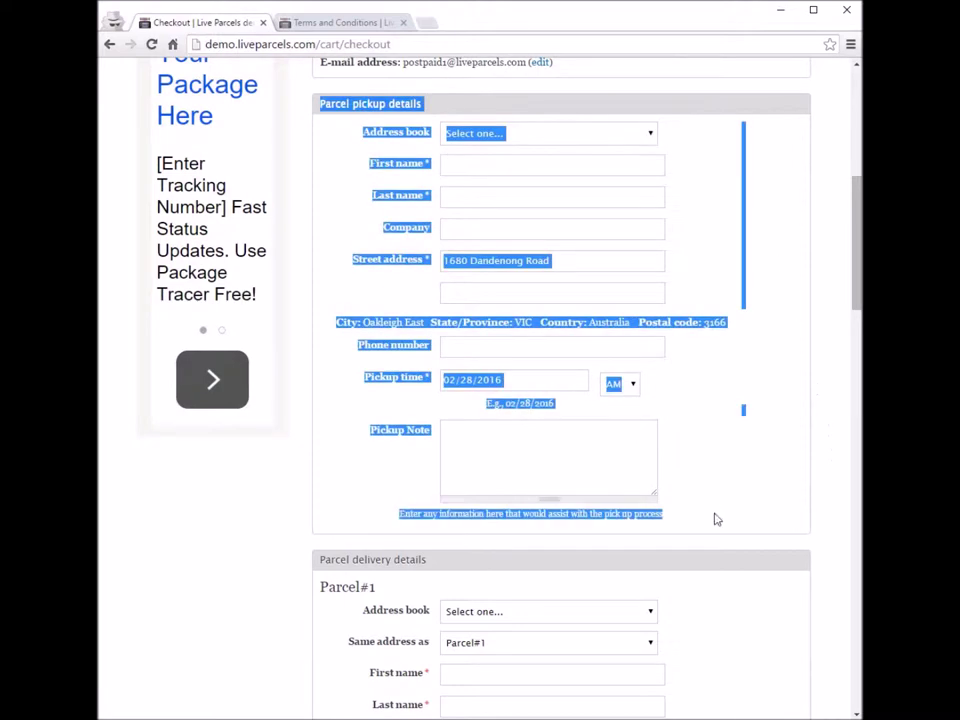
left_click(716, 519)
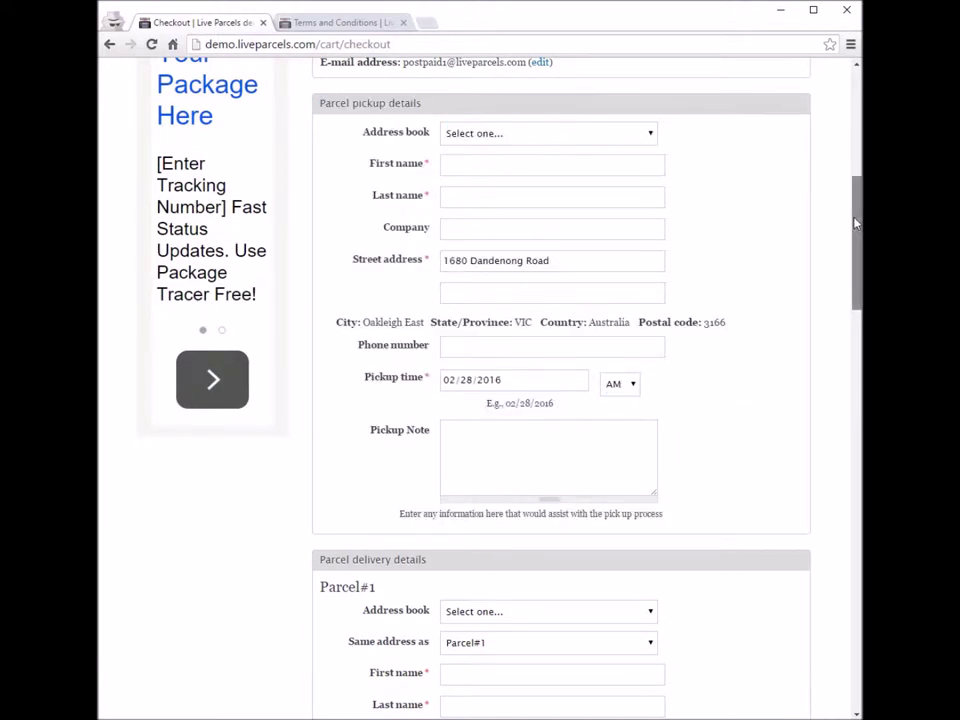
scroll(855, 225, "up", 4)
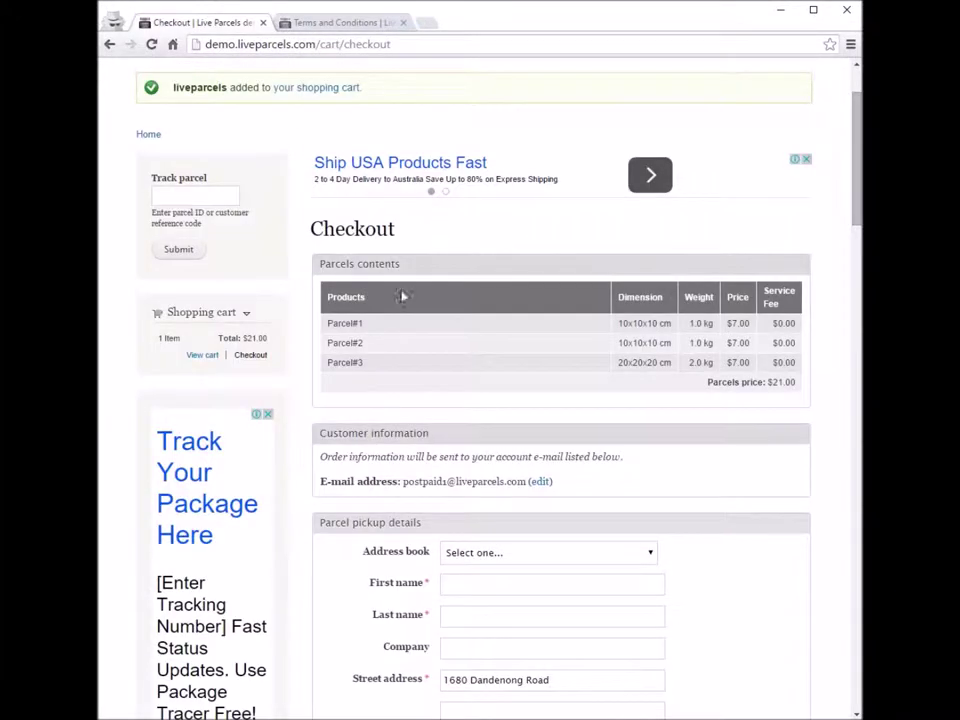
left_click_drag(326, 321, 791, 368)
Step: Look over Parcel#1's delivery details block
left_click(819, 448)
left_click_drag(853, 146, 857, 337)
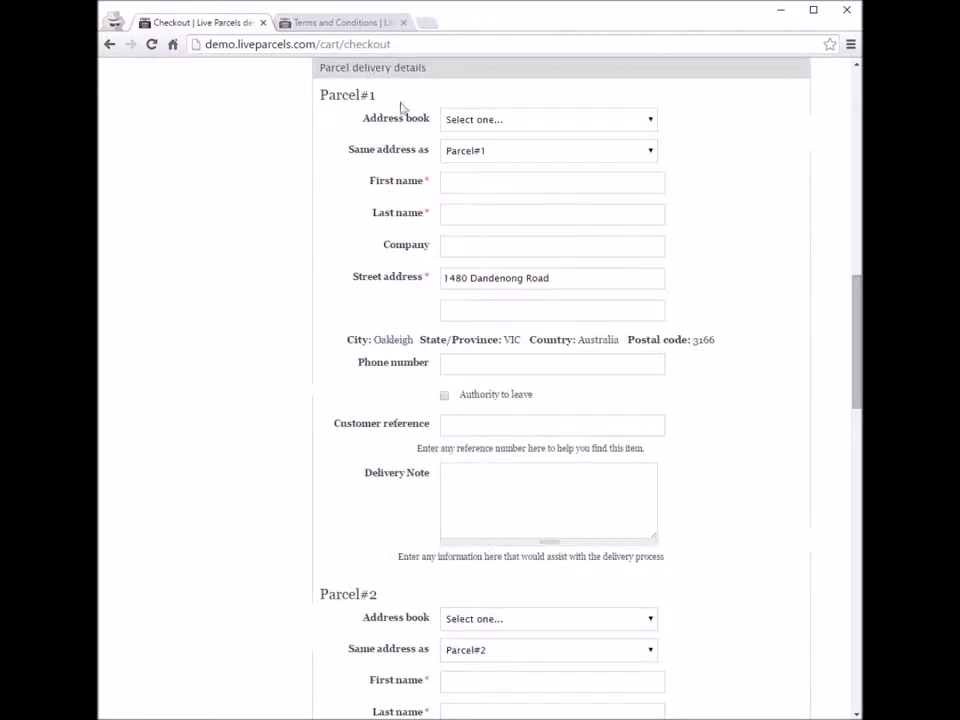
left_click_drag(319, 96, 783, 532)
left_click(784, 537)
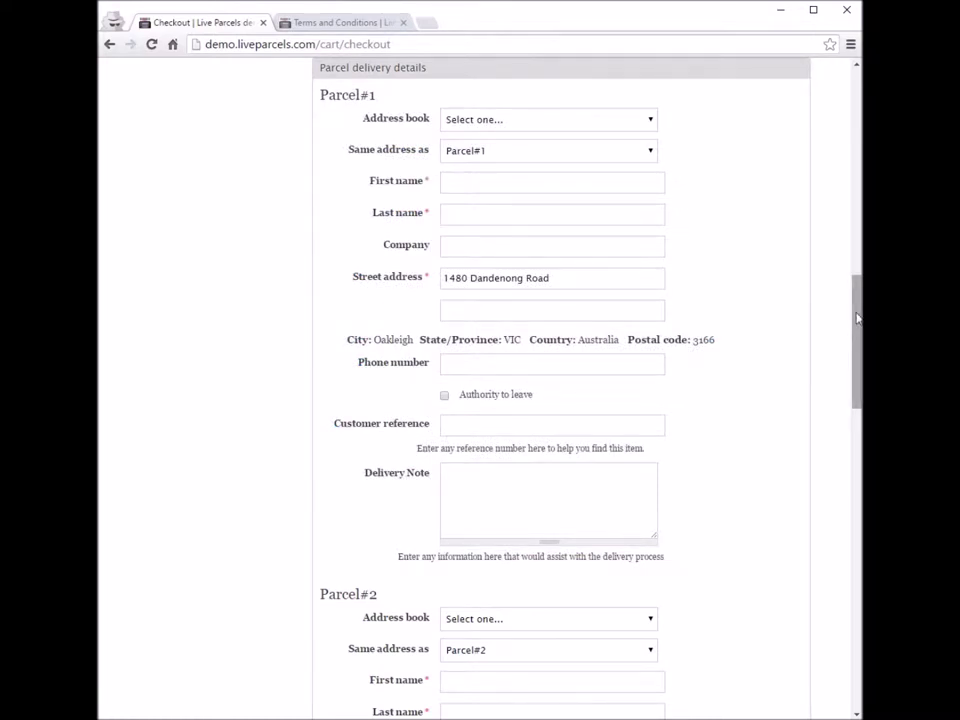
Step: Review the other parcels' delivery details, payment and terms, then cancel checkout
left_click_drag(856, 318, 856, 476)
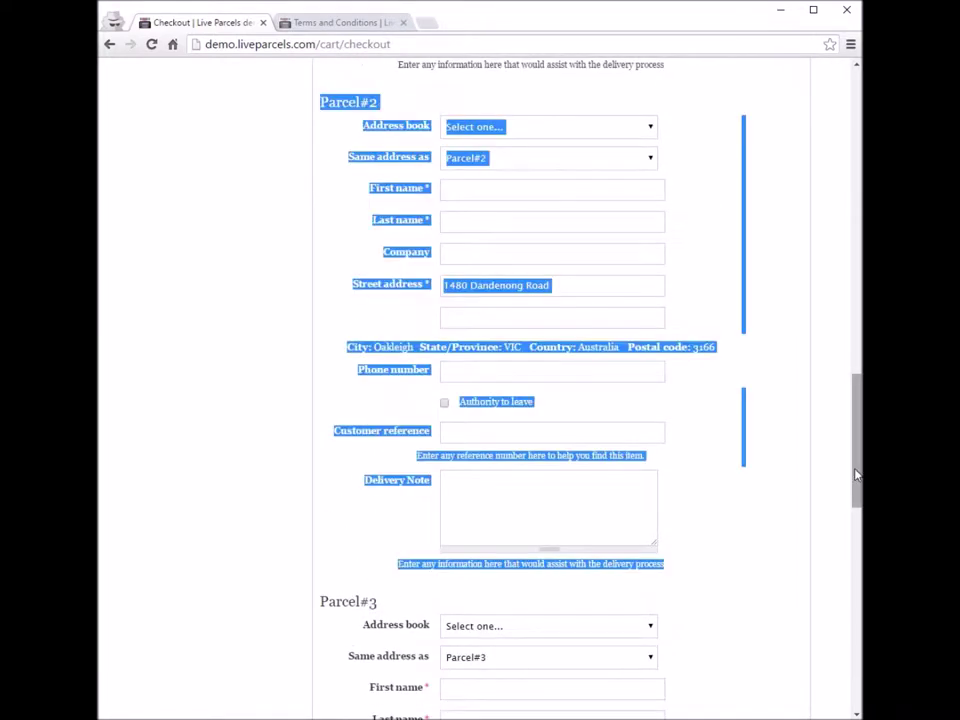
left_click_drag(855, 471, 855, 576)
left_click_drag(317, 112, 730, 555)
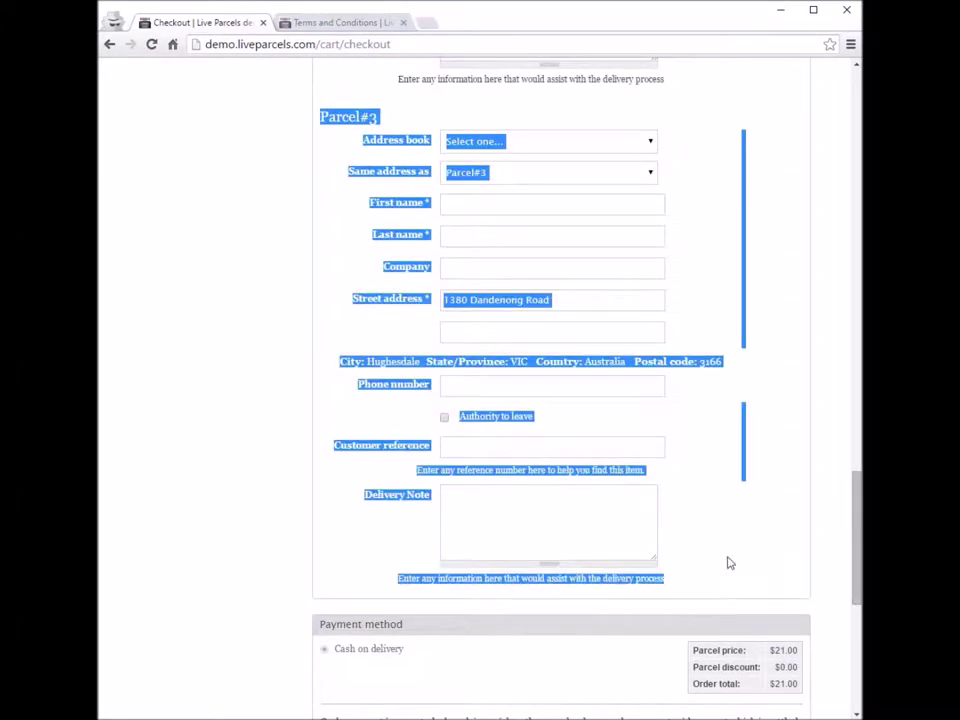
left_click_drag(855, 505, 855, 598)
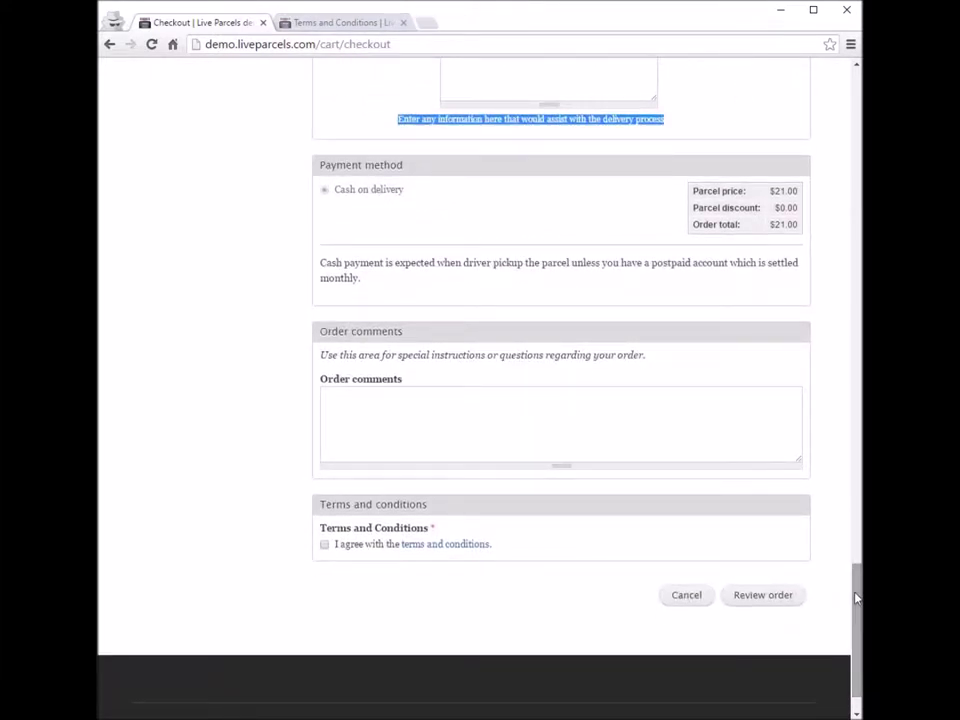
left_click(842, 572)
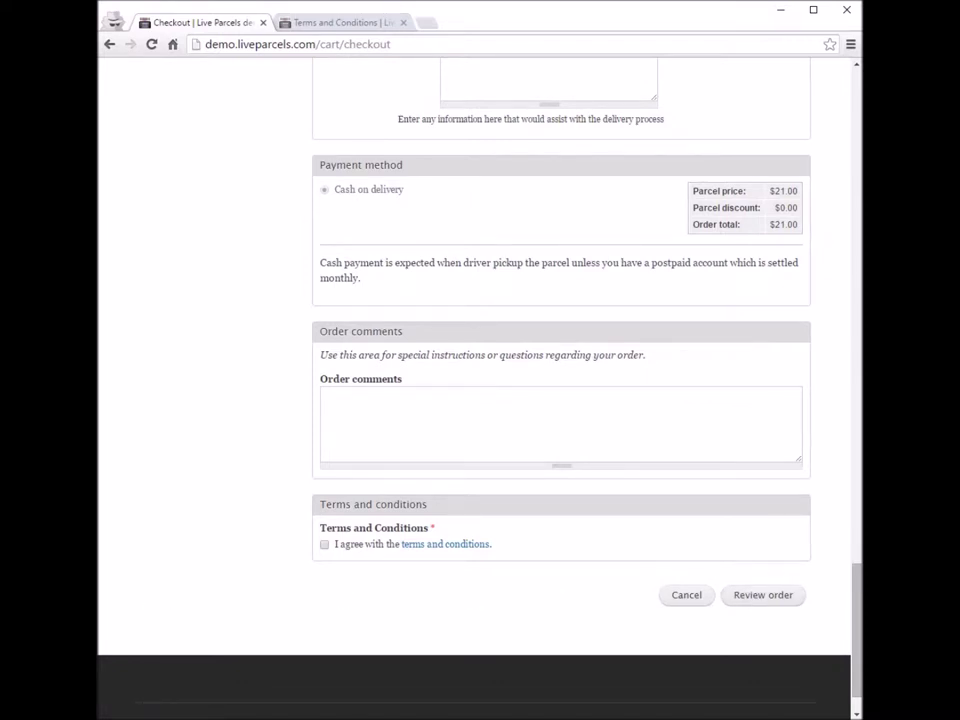
scroll(613, 556, "down", 1)
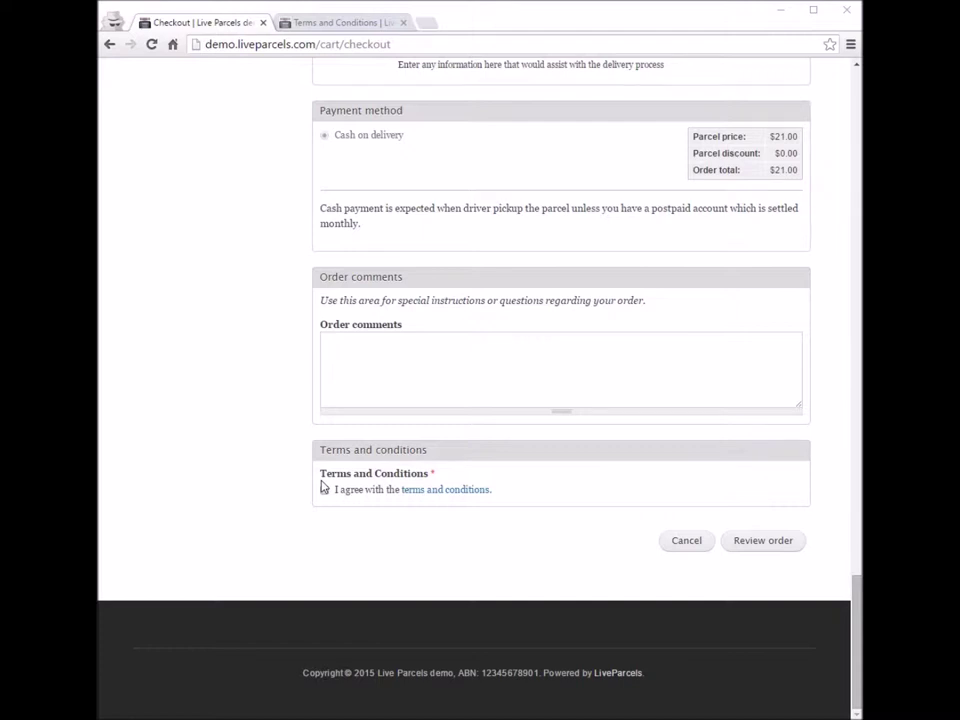
left_click(700, 546)
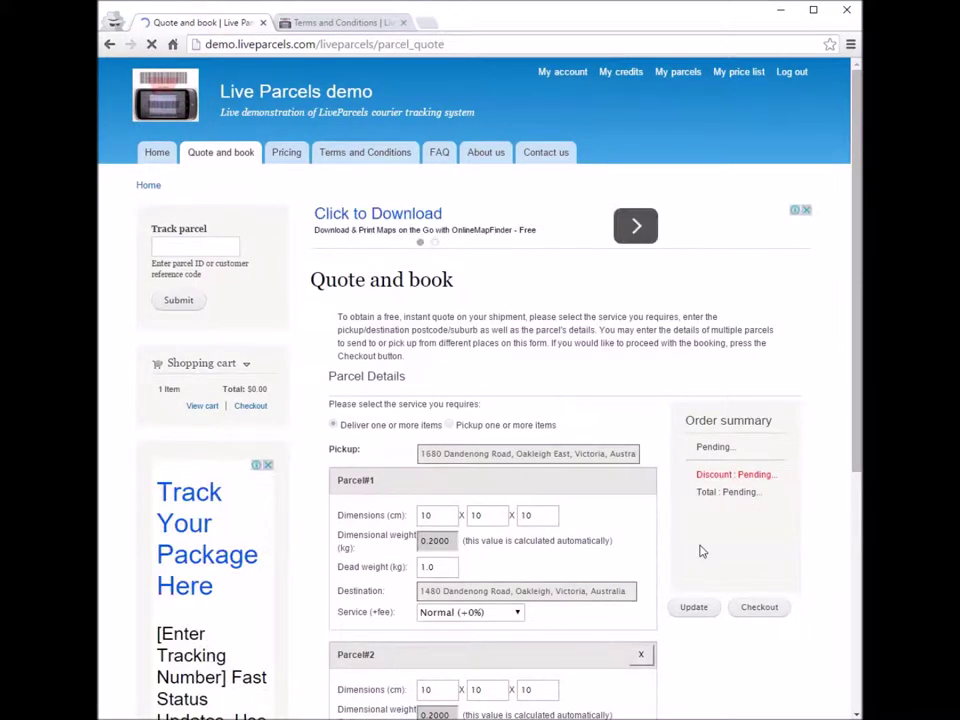
Step: Change Parcel#1's second dimension to 20 cm
scroll(825, 467, "down", 2)
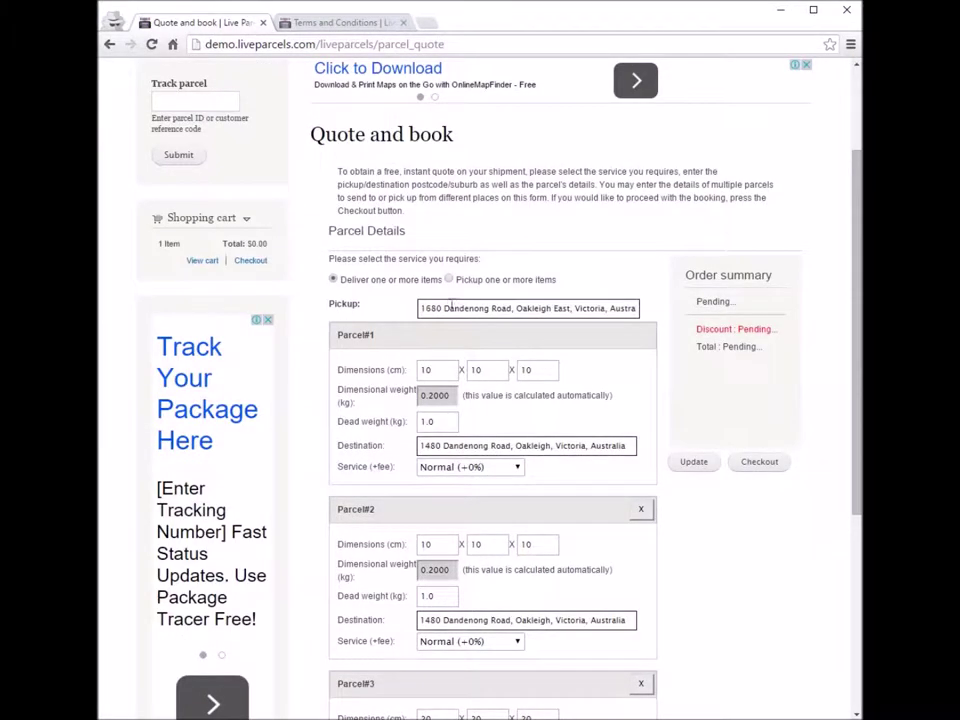
double_click(490, 370)
type("20")
left_click(546, 369)
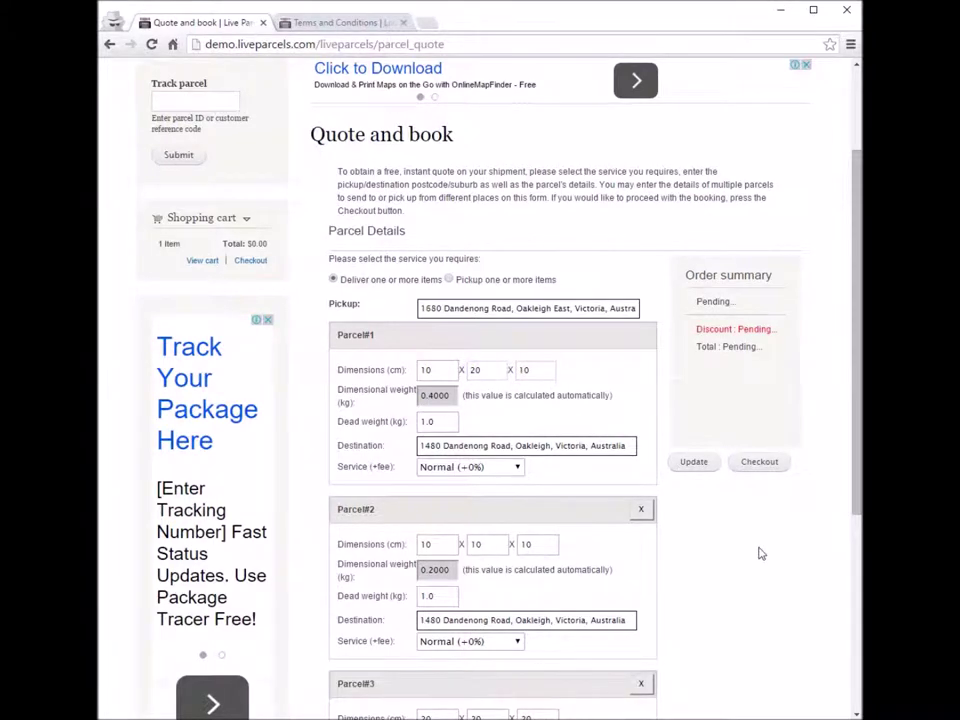
Step: Remove Parcel#2, update the quote, and check out the two remaining parcels for $14.00
scroll(760, 553, "down", 1)
scroll(760, 553, "down", 1)
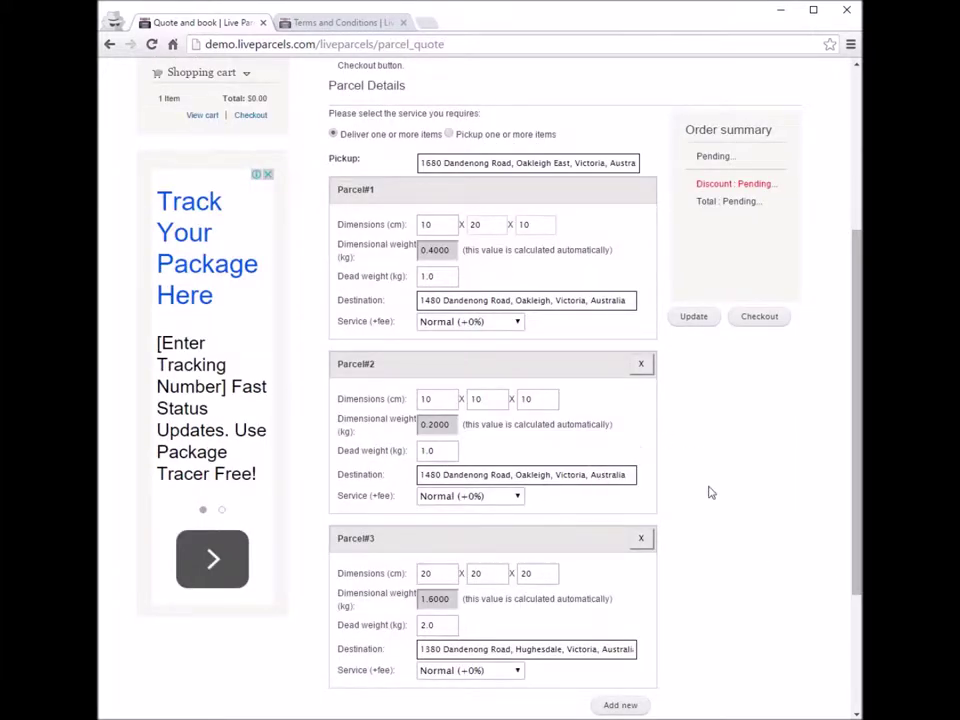
left_click(642, 365)
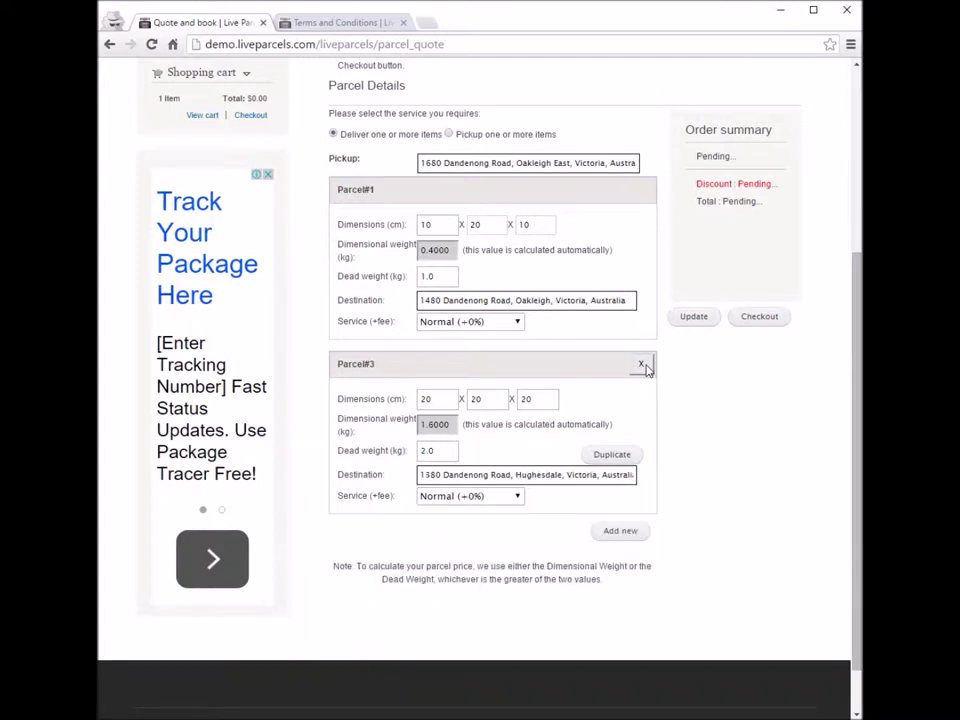
left_click(697, 320)
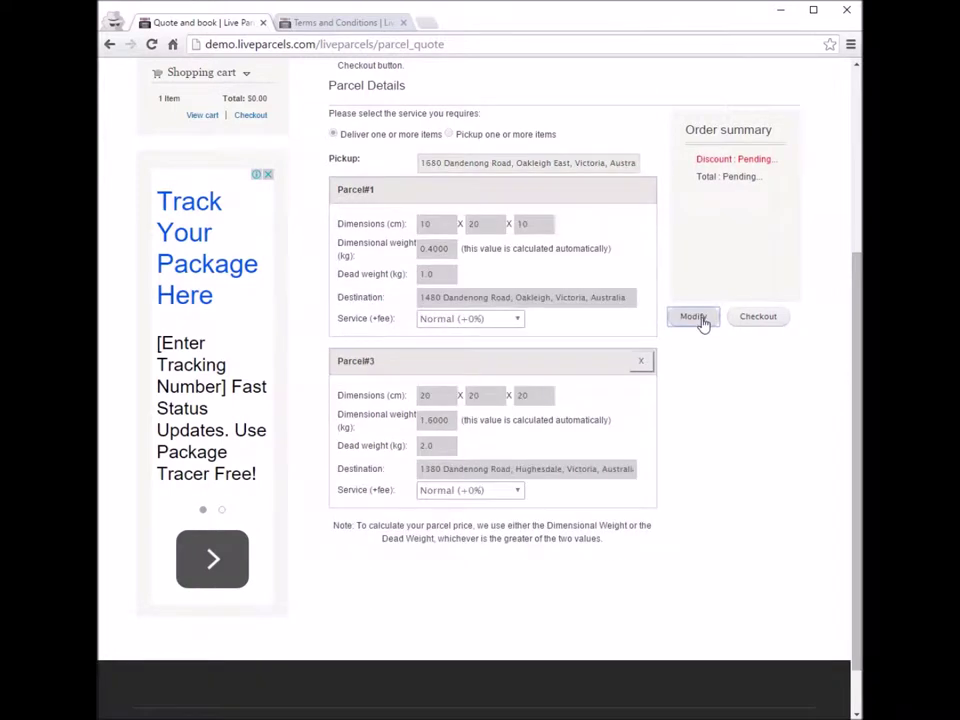
left_click(769, 324)
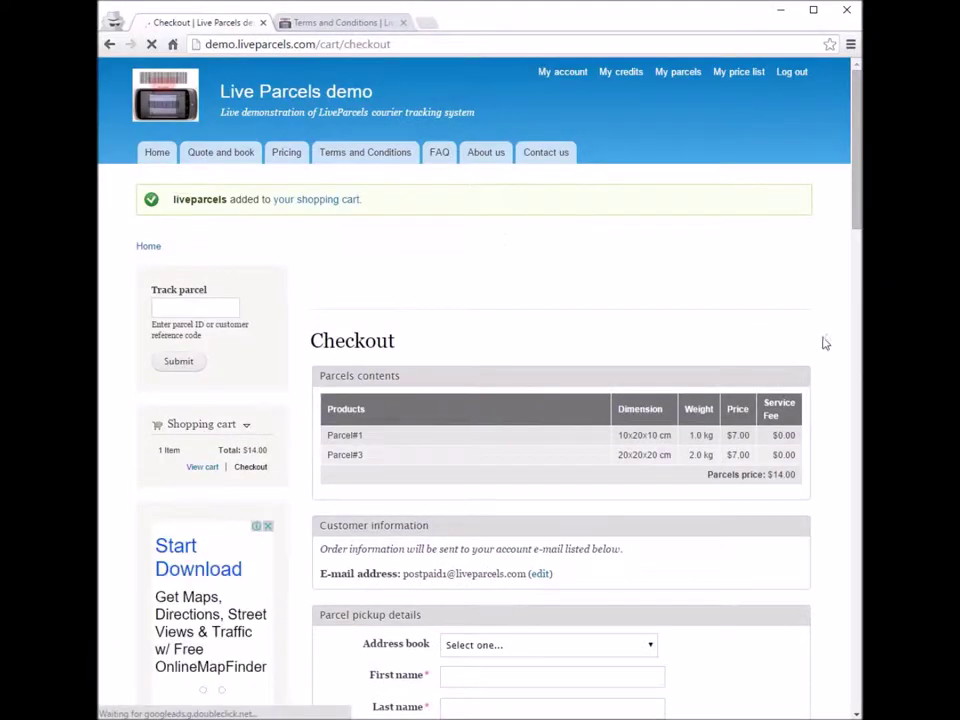
scroll(840, 352, "down", 15)
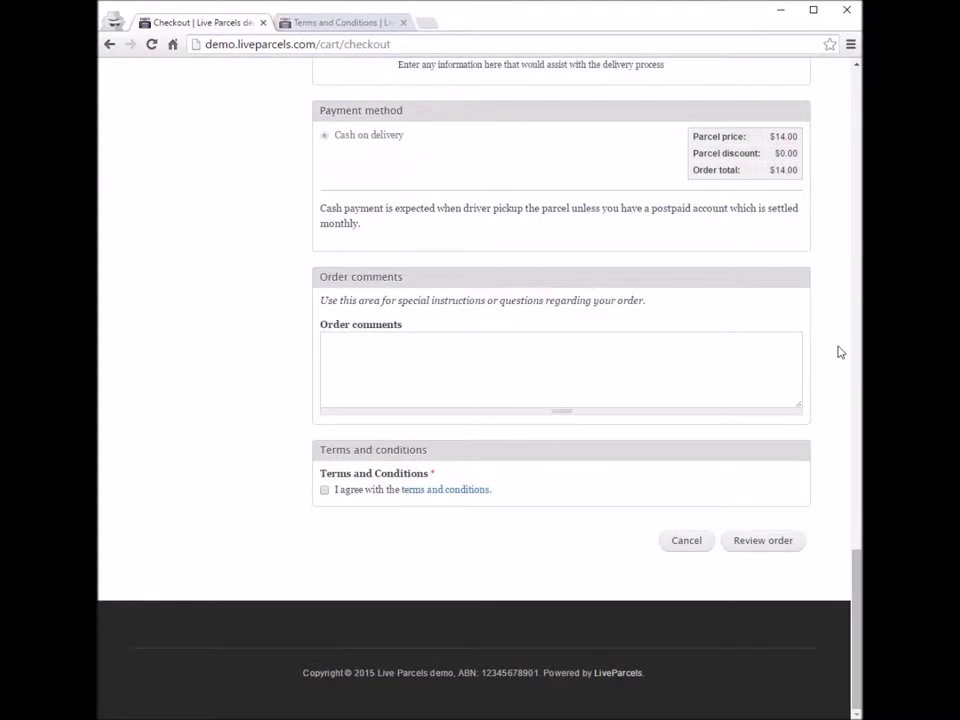
Step: Abandon checkout and switch the two-parcel quote's service to picking up items
left_click(689, 545)
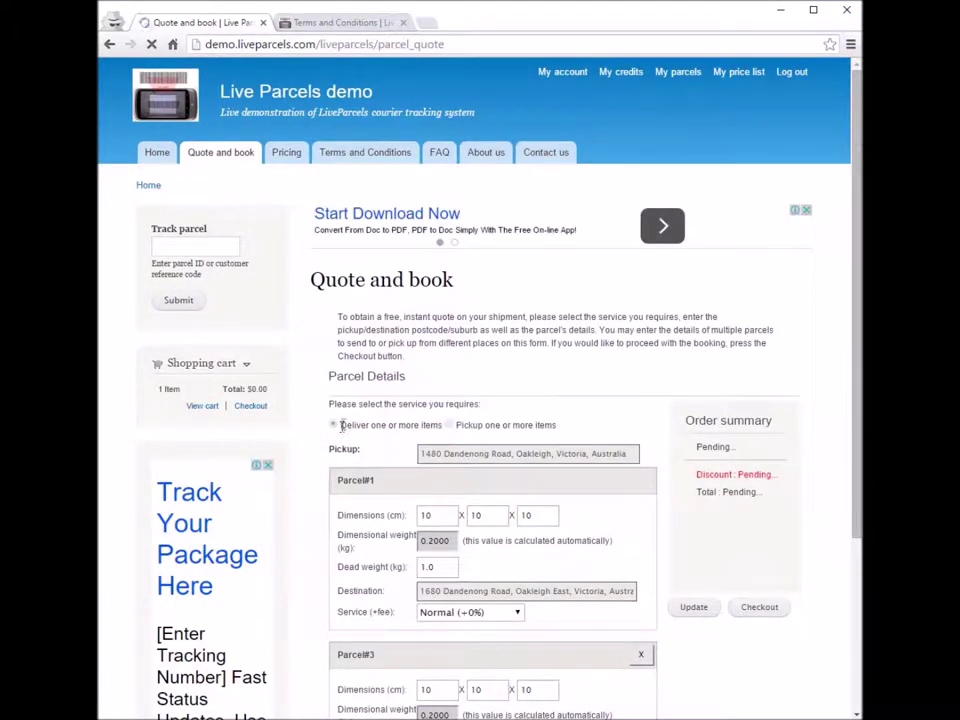
left_click_drag(338, 425, 437, 425)
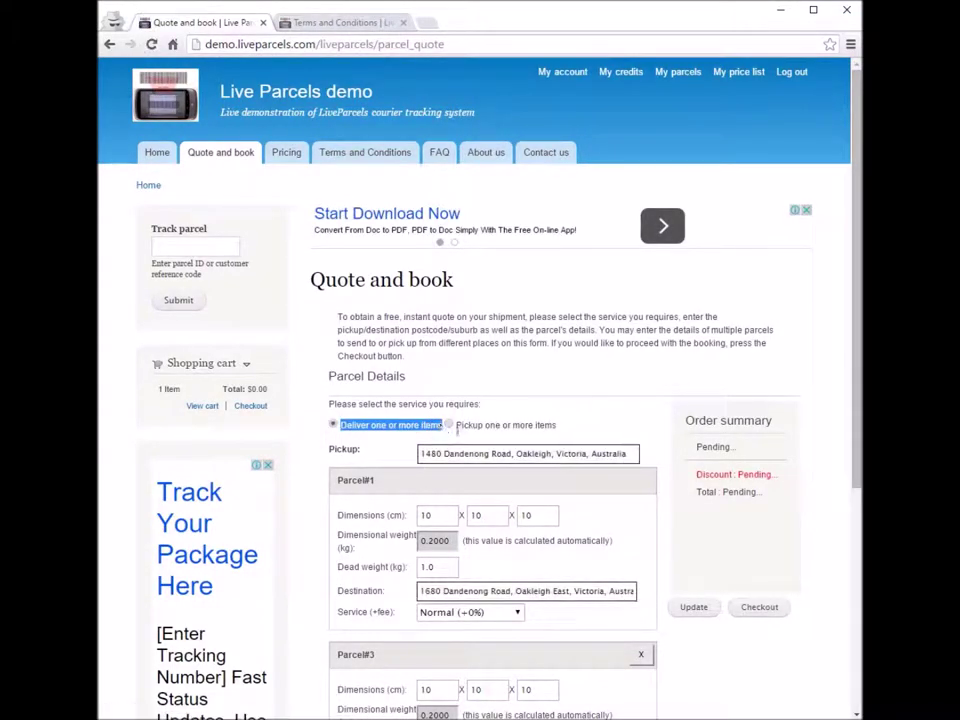
left_click(457, 428)
left_click_drag(457, 428, 579, 431)
left_click(615, 431)
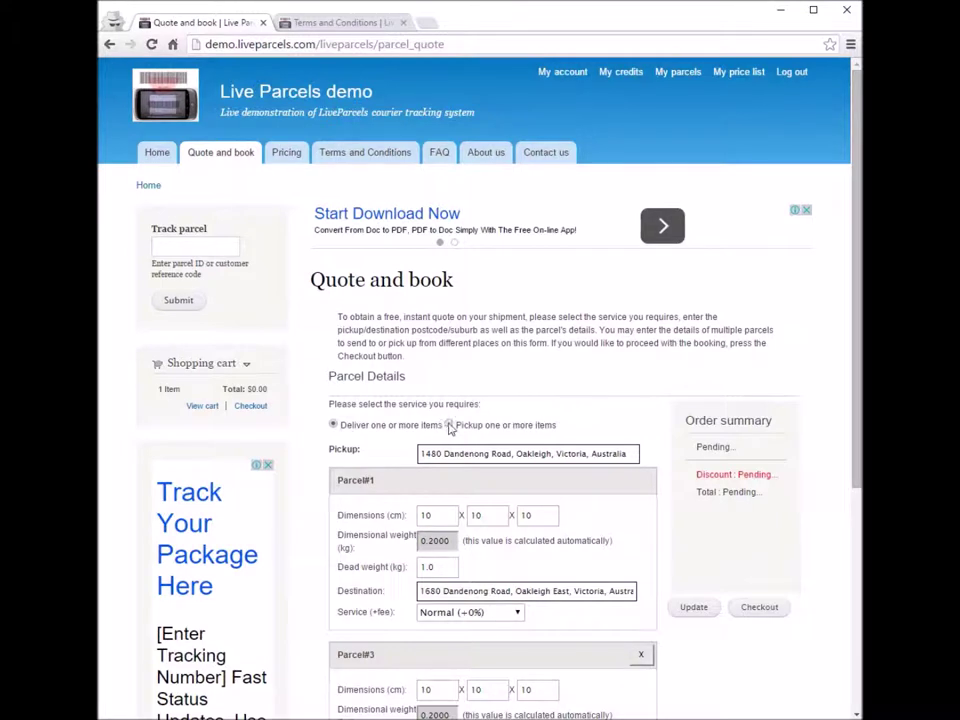
left_click(450, 425)
Step: Compare the Destination and Pickup fields while toggling between deliver and pickup service
left_click_drag(331, 448, 382, 448)
left_click(332, 450)
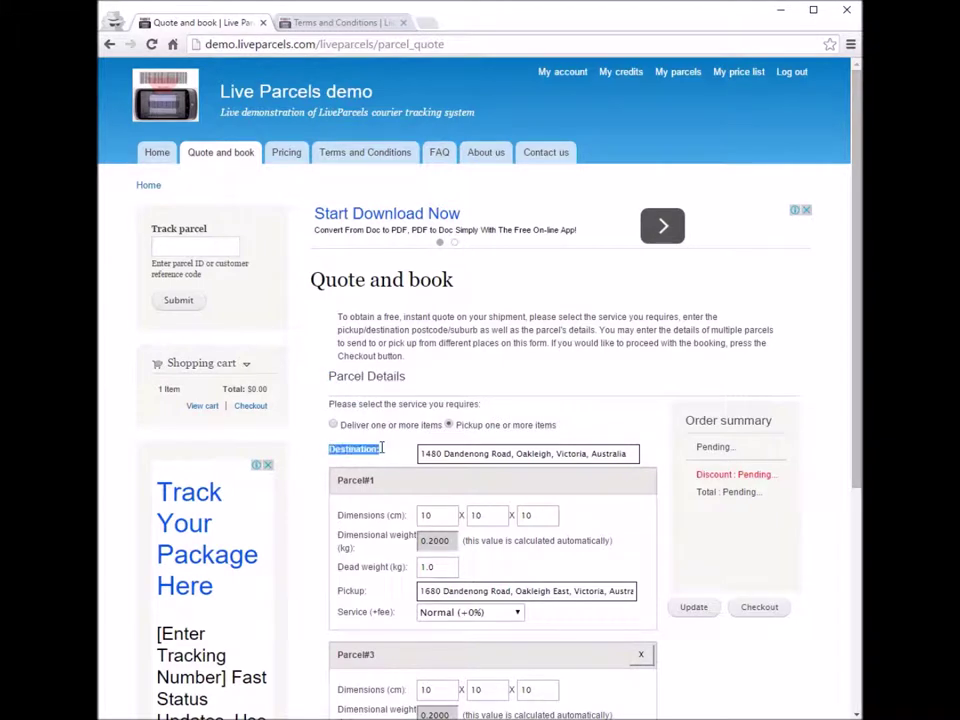
left_click(334, 424)
left_click_drag(336, 449, 369, 454)
left_click(448, 424)
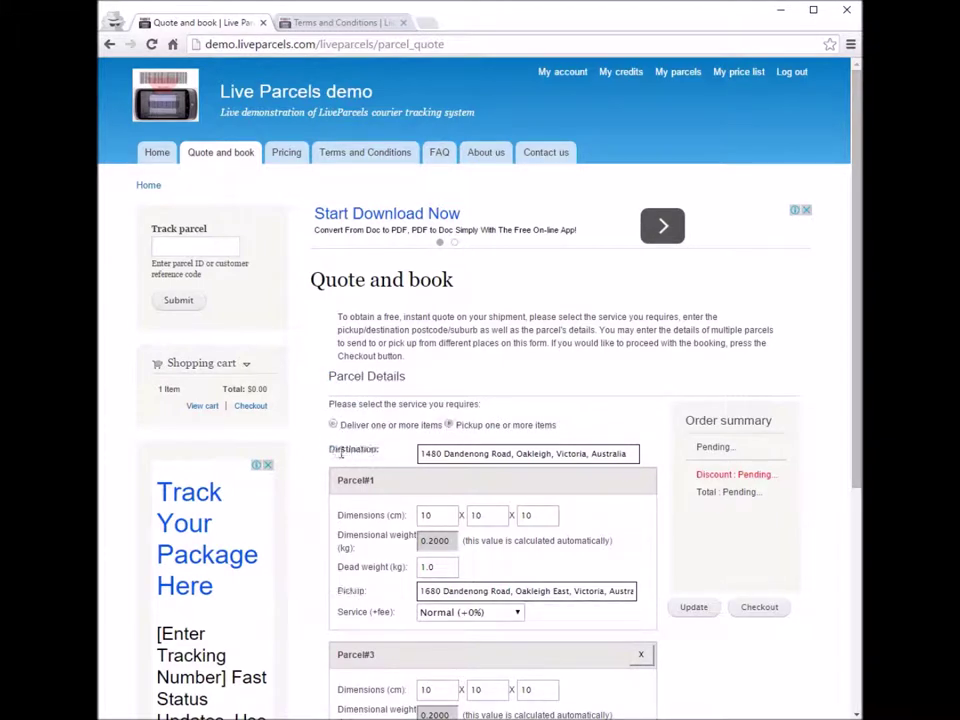
left_click_drag(332, 450, 394, 472)
left_click(395, 461)
mouse_move(343, 611)
left_click_drag(338, 591, 380, 591)
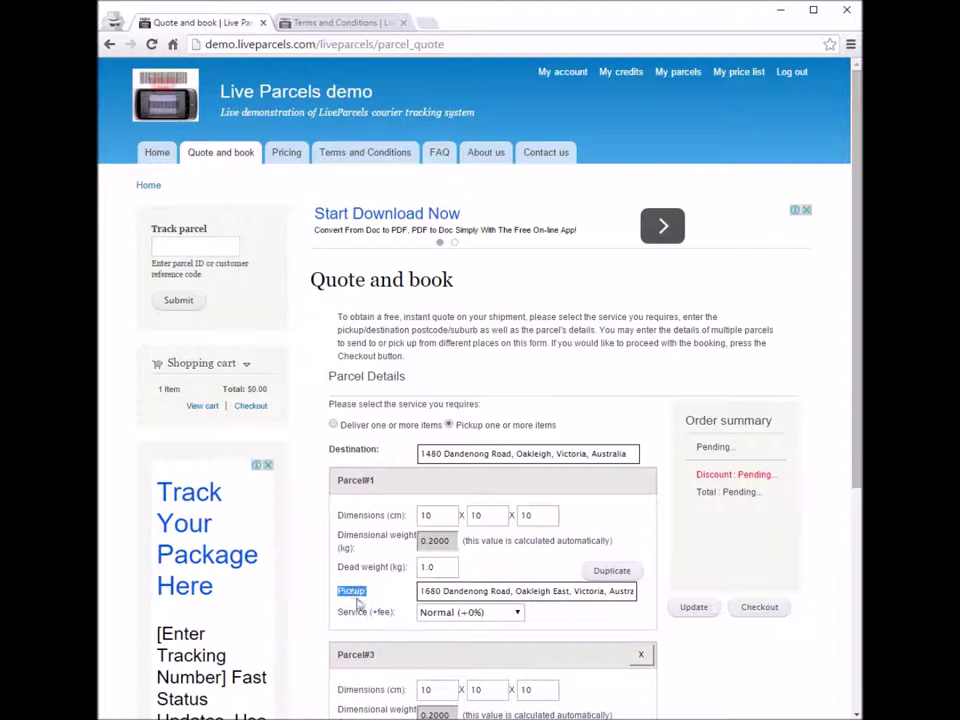
left_click_drag(455, 424, 558, 425)
left_click(492, 423)
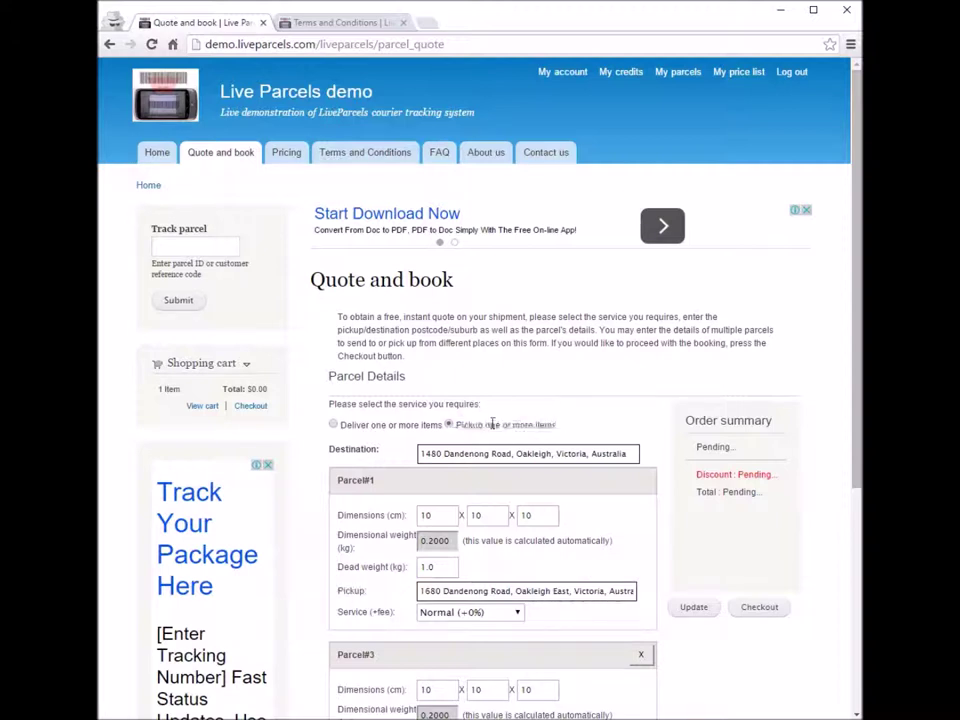
Step: Toggle the service between delivering and picking up items, ending on pickup
left_click(334, 424)
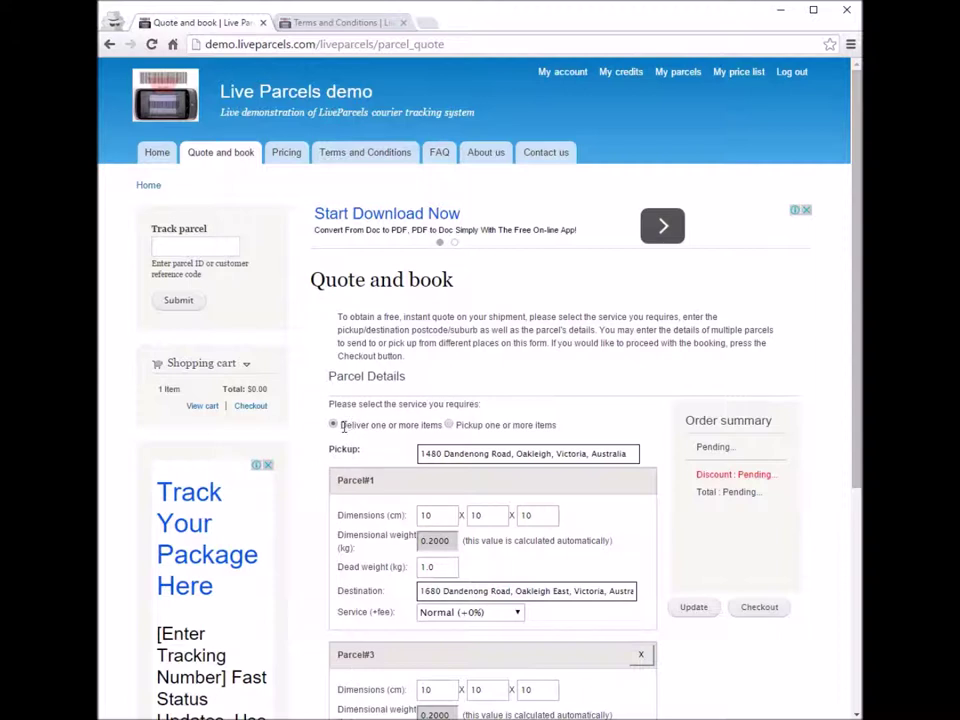
left_click_drag(341, 425, 444, 425)
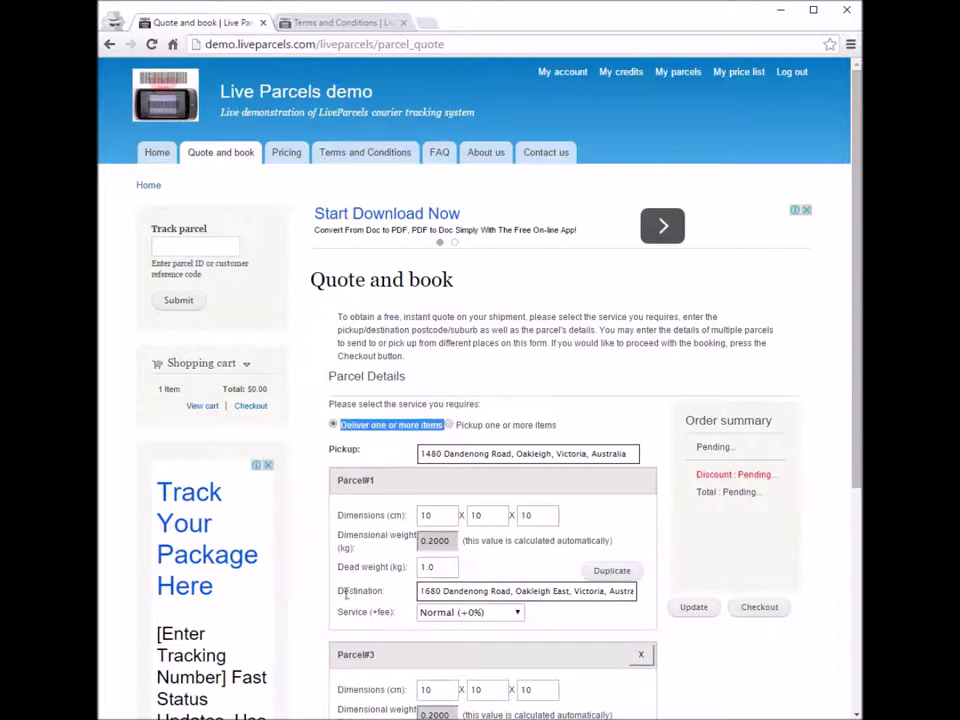
double_click(347, 591)
left_click(430, 470)
left_click(450, 427)
left_click(334, 426)
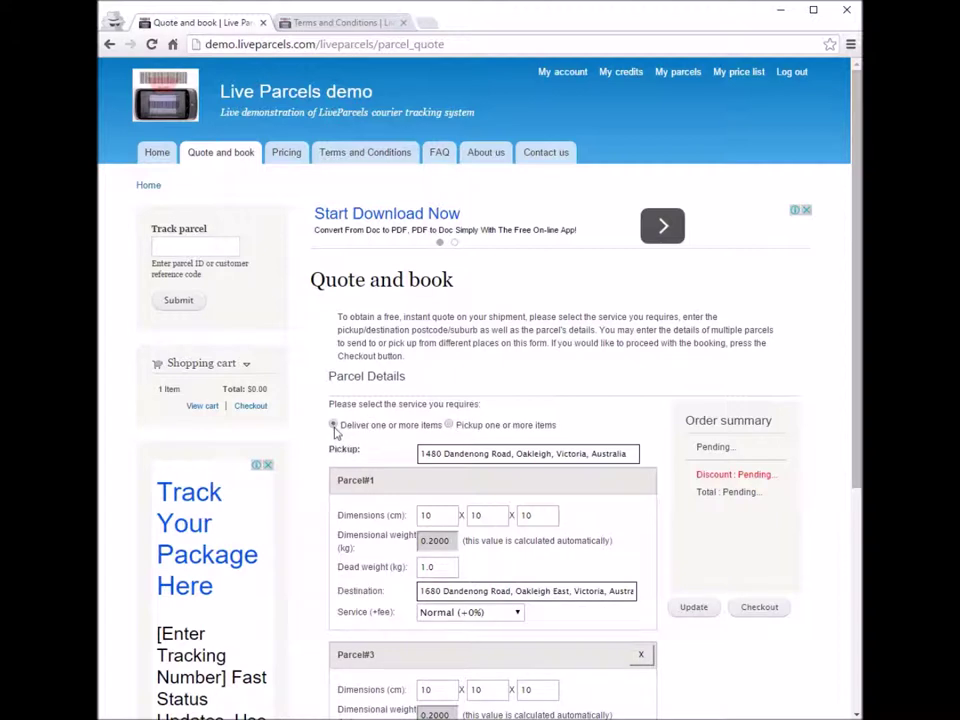
left_click(449, 426)
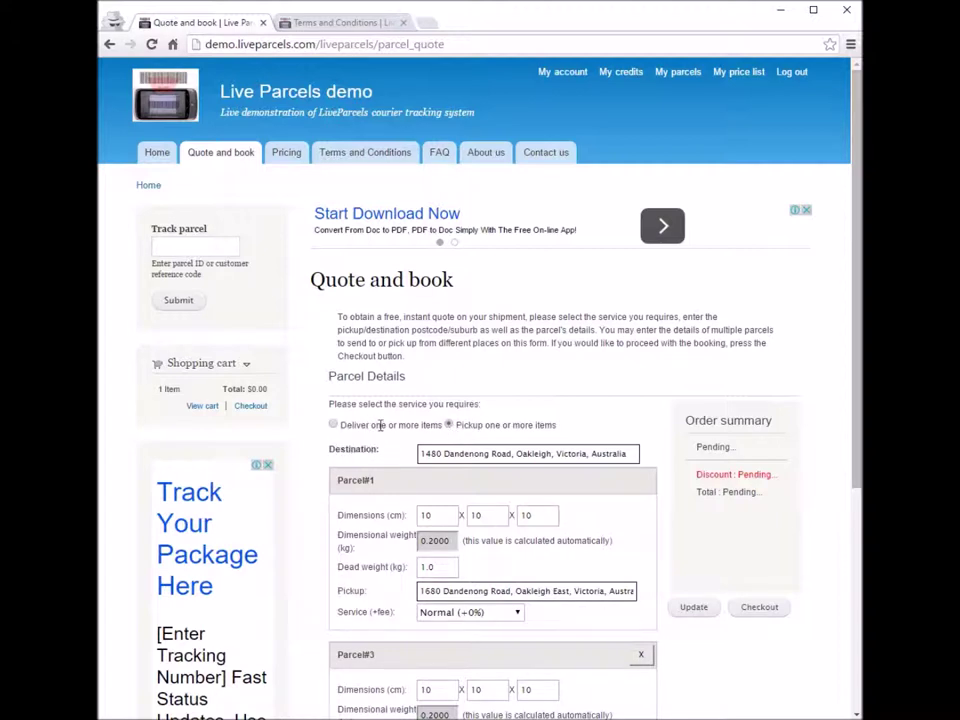
left_click(333, 425)
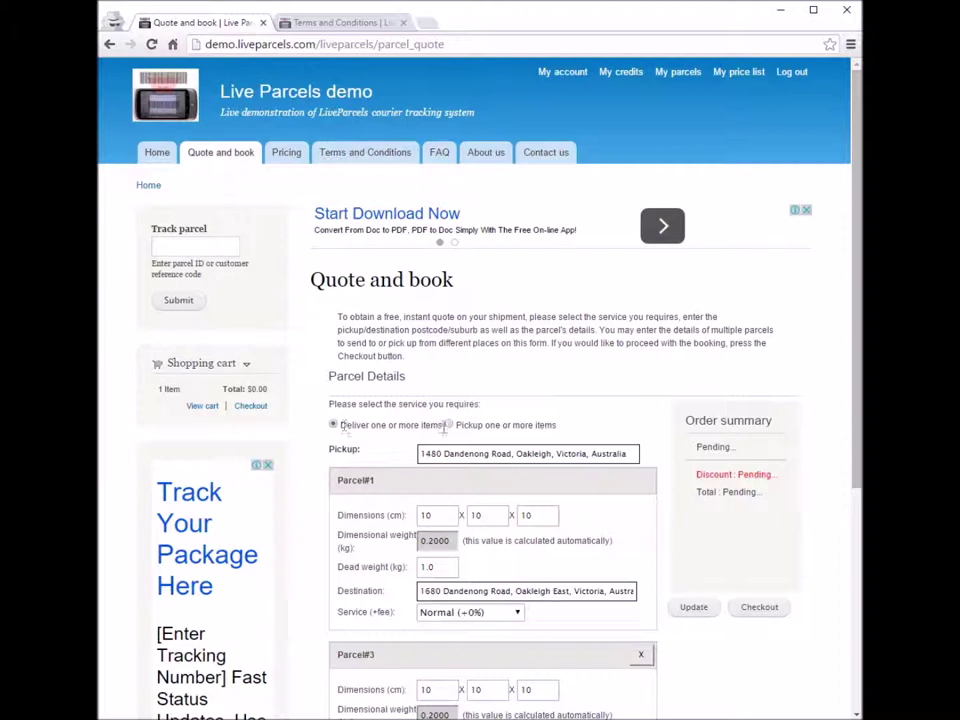
left_click(449, 425)
left_click_drag(329, 449, 381, 449)
left_click(456, 452)
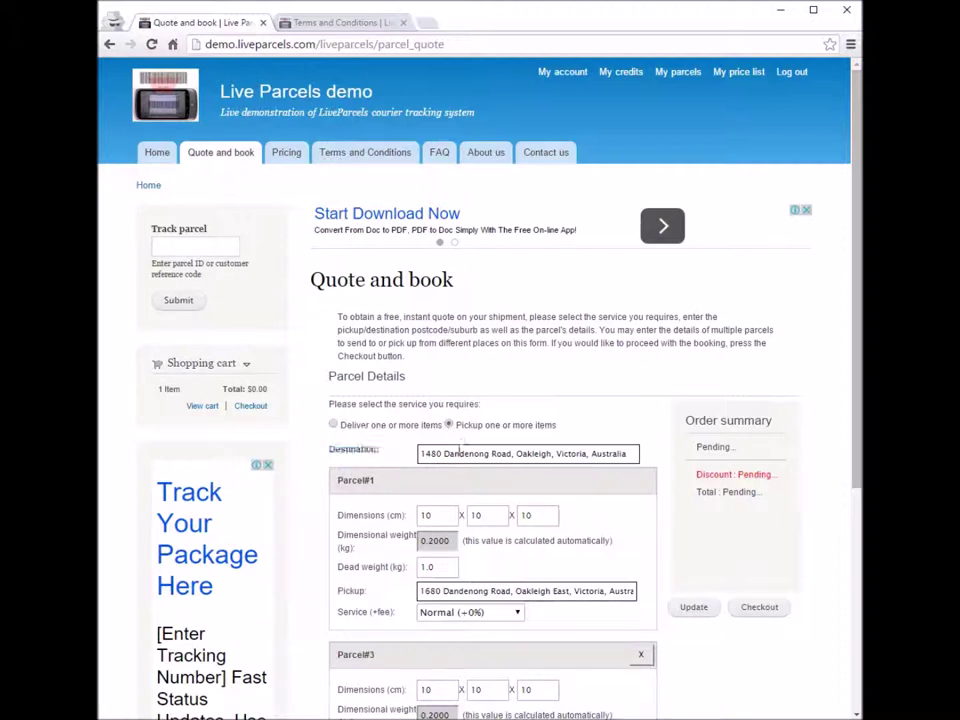
left_click(395, 555)
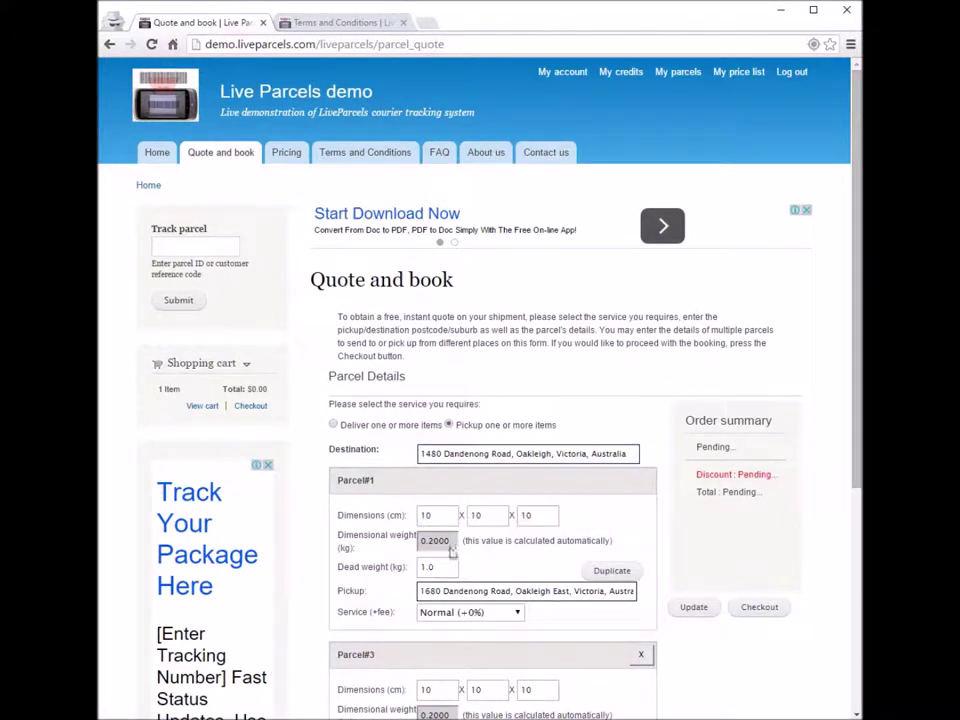
left_click(425, 591)
left_click(343, 450)
left_click_drag(343, 450, 377, 450)
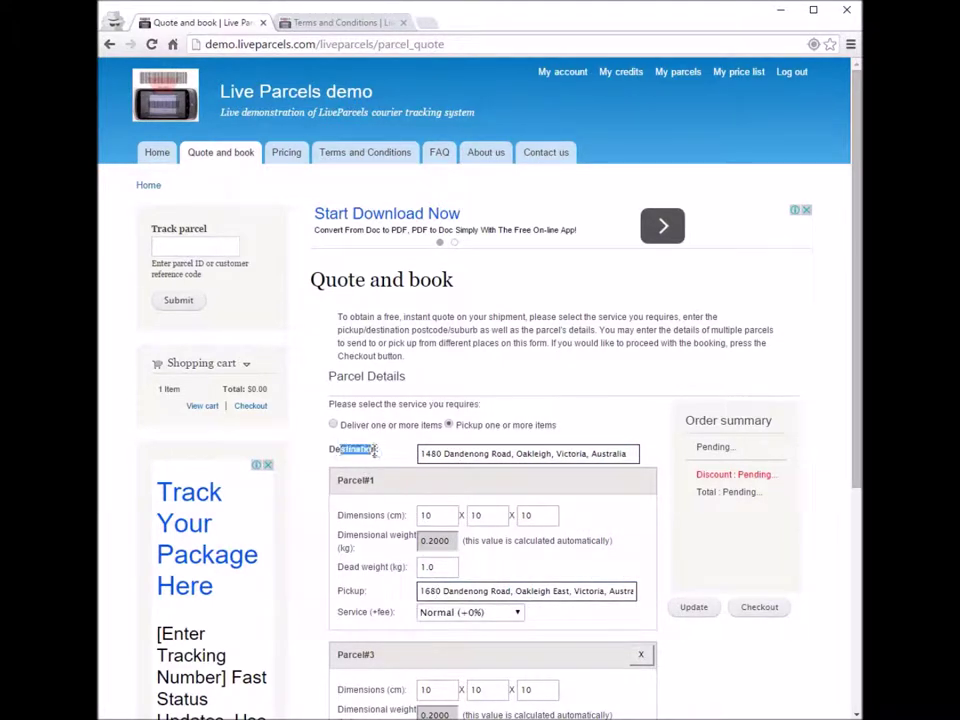
left_click(358, 450)
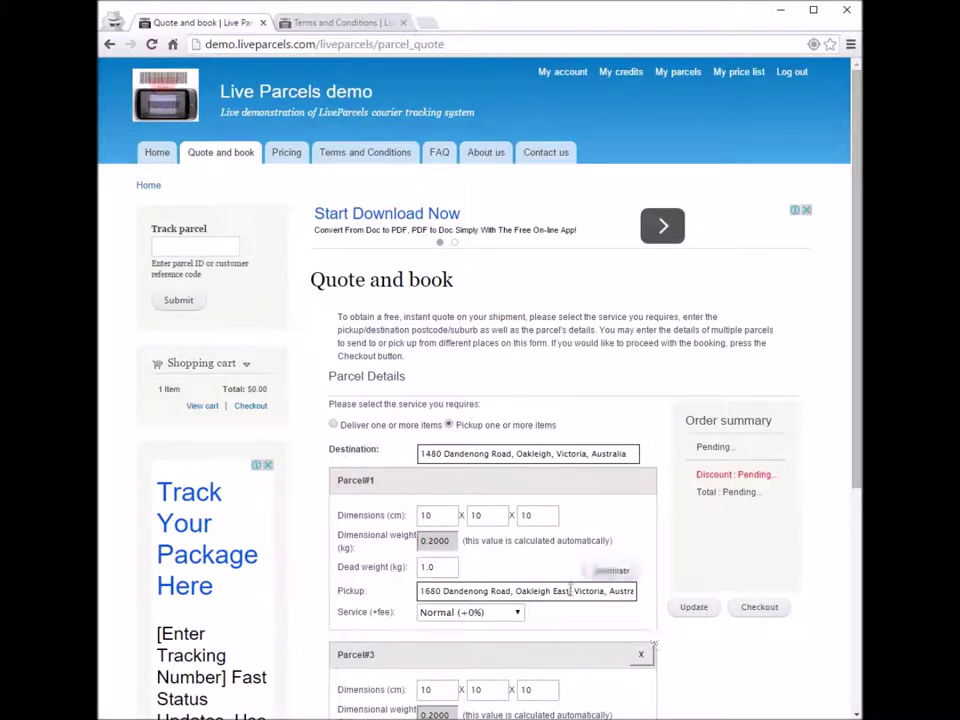
left_click(699, 612)
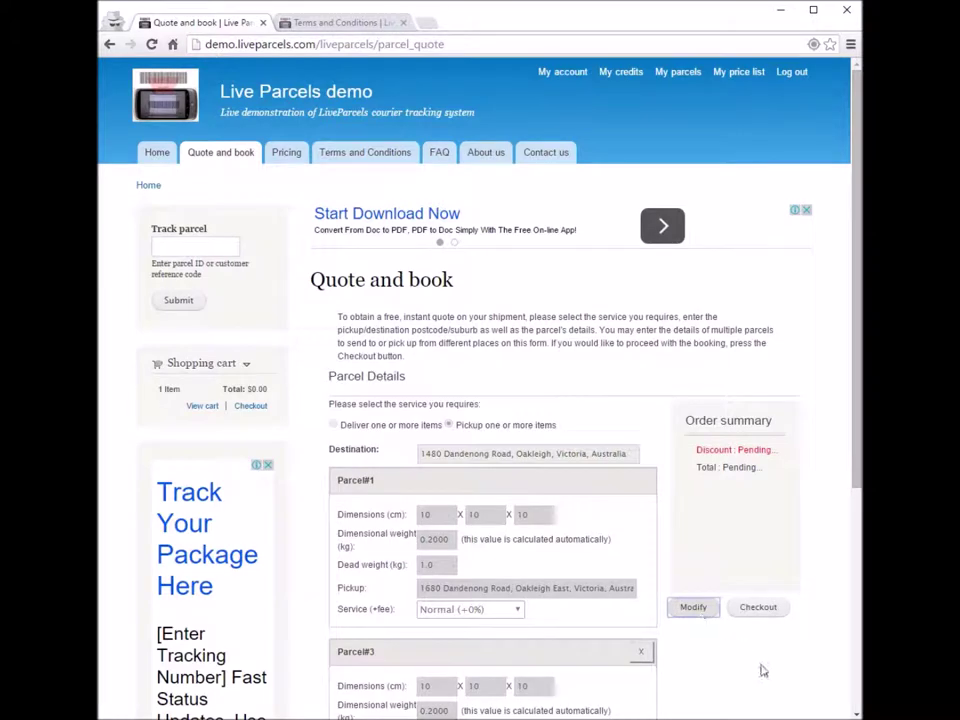
Step: Proceed to checkout for both parcels at $14.00 and review Parcel#1's pickup details
scroll(760, 670, "down", 1)
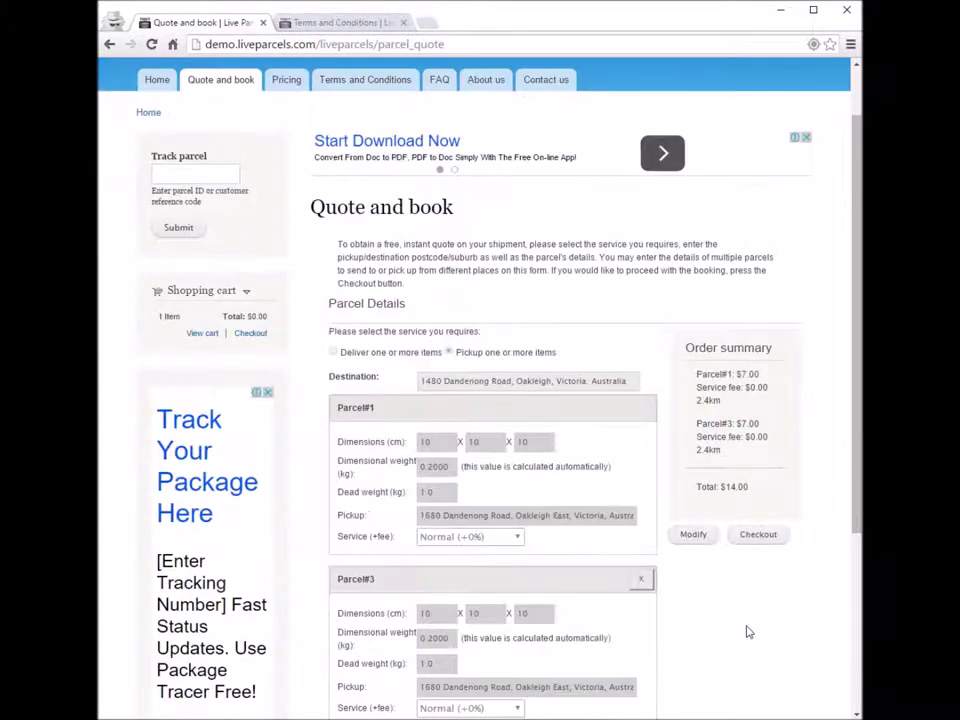
left_click(790, 538)
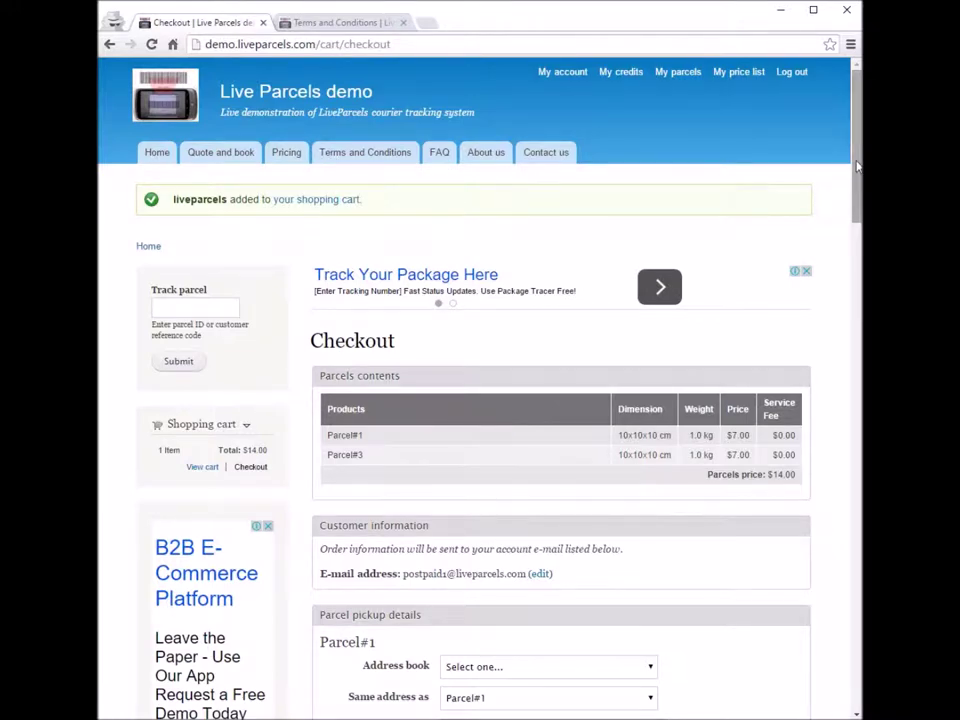
left_click_drag(857, 167, 857, 284)
left_click_drag(316, 104, 716, 634)
left_click(740, 615)
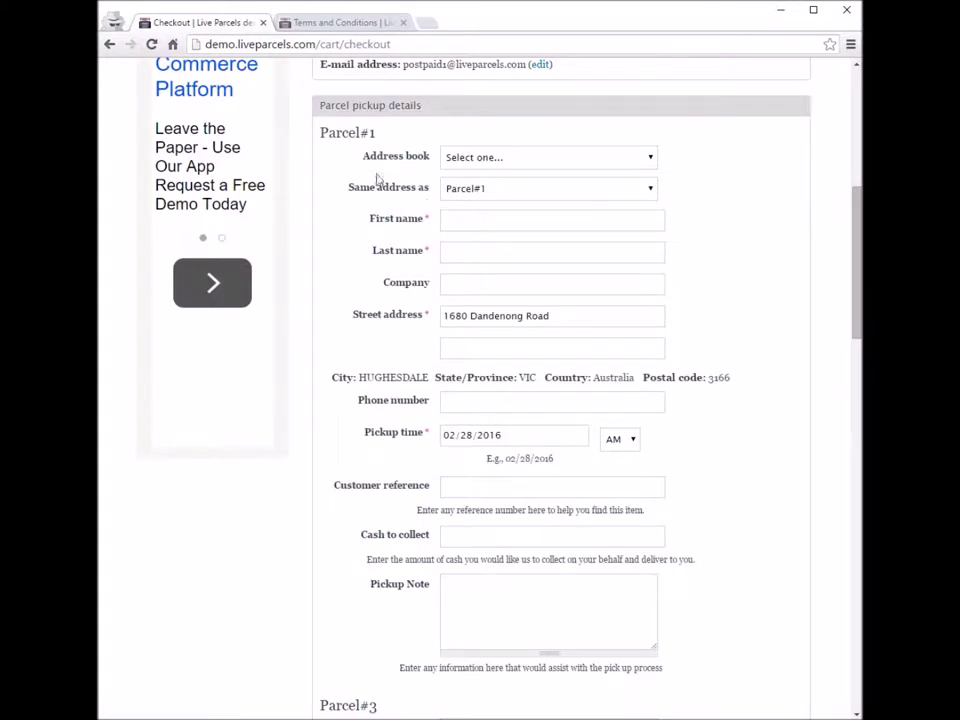
left_click_drag(322, 133, 789, 648)
left_click(797, 611)
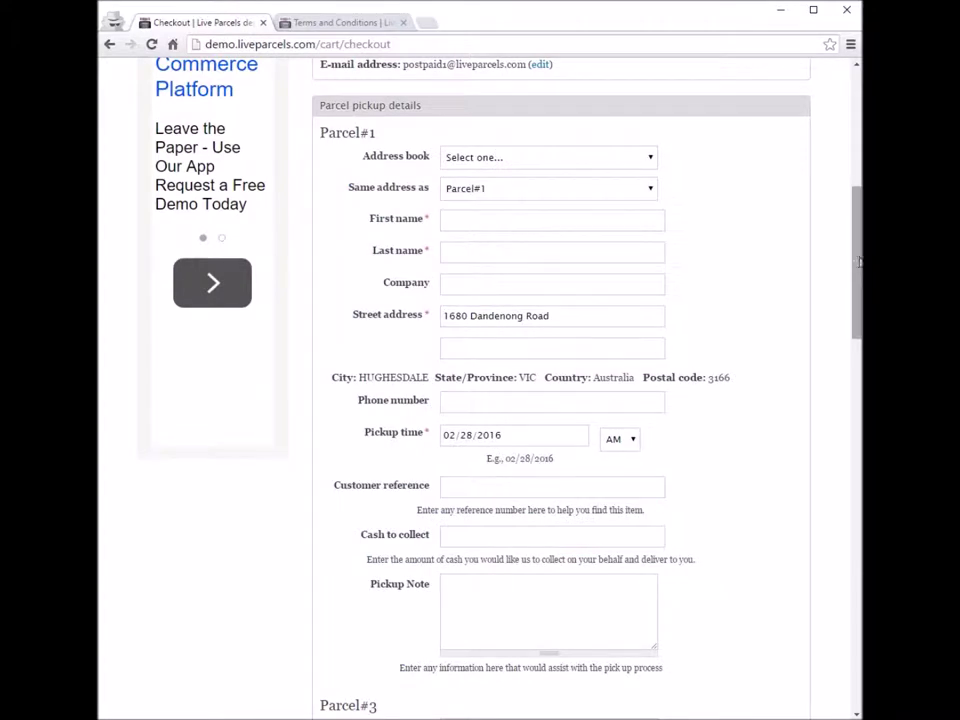
left_click_drag(322, 133, 763, 645)
left_click_drag(857, 252, 859, 389)
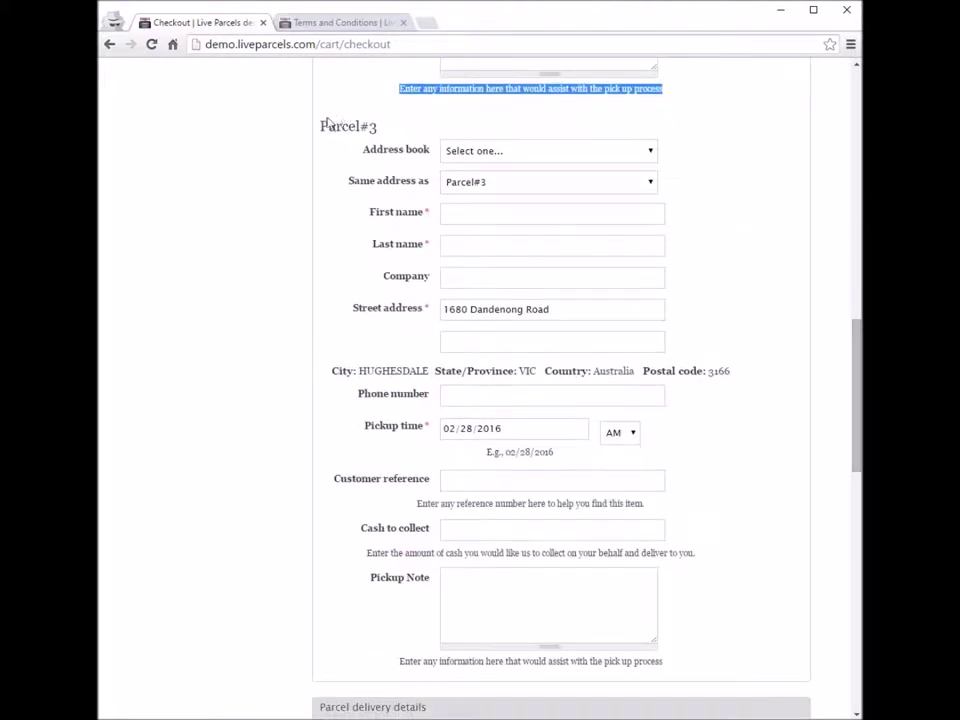
left_click_drag(321, 122, 751, 590)
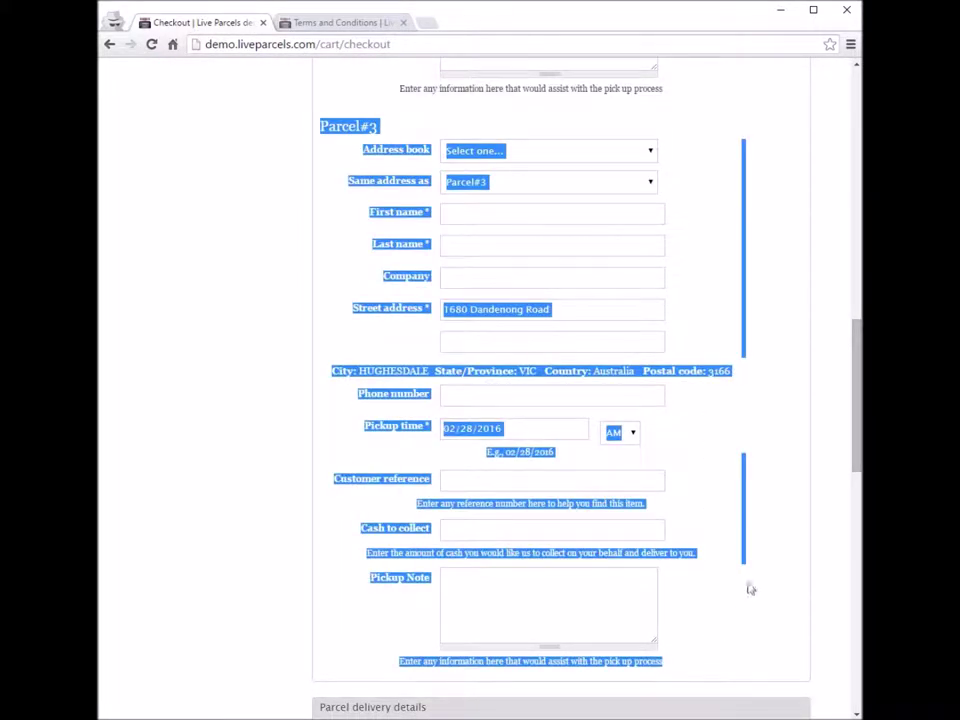
left_click(751, 590)
left_click_drag(857, 390, 857, 486)
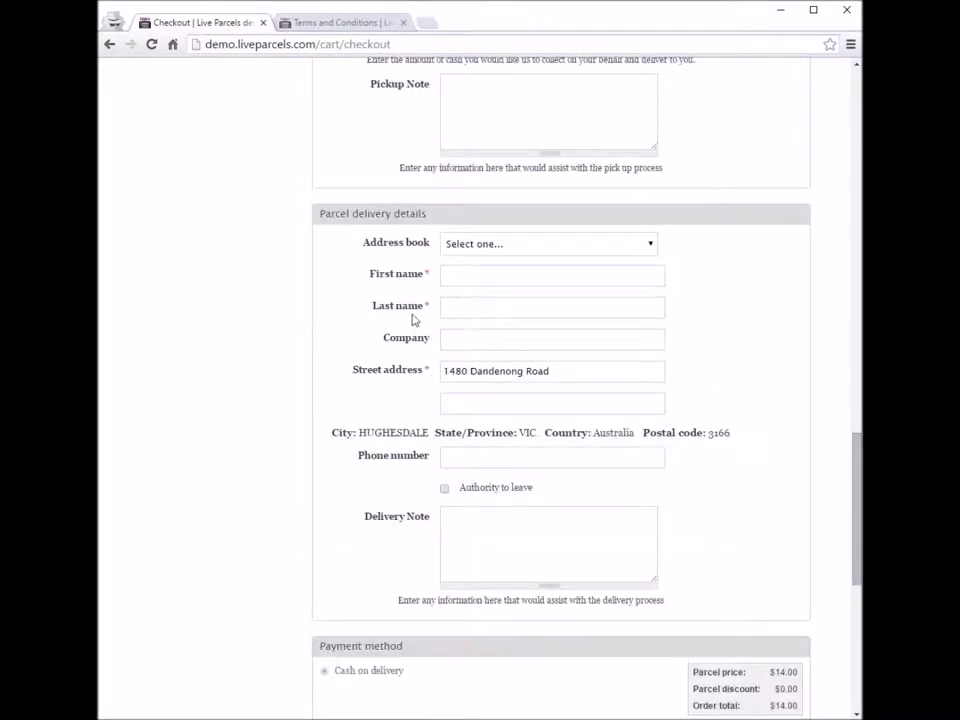
left_click_drag(315, 214, 779, 593)
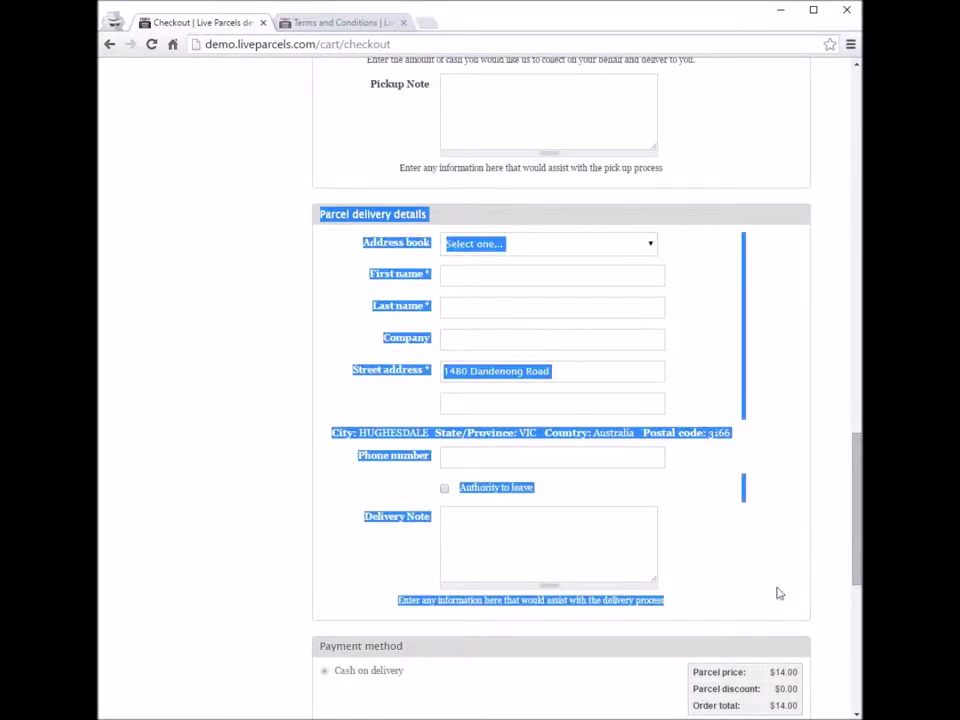
Step: Leave checkout and set the quote's service to 'Pickup one or more items'
left_click(849, 499)
left_click_drag(856, 505, 857, 627)
left_click(680, 550)
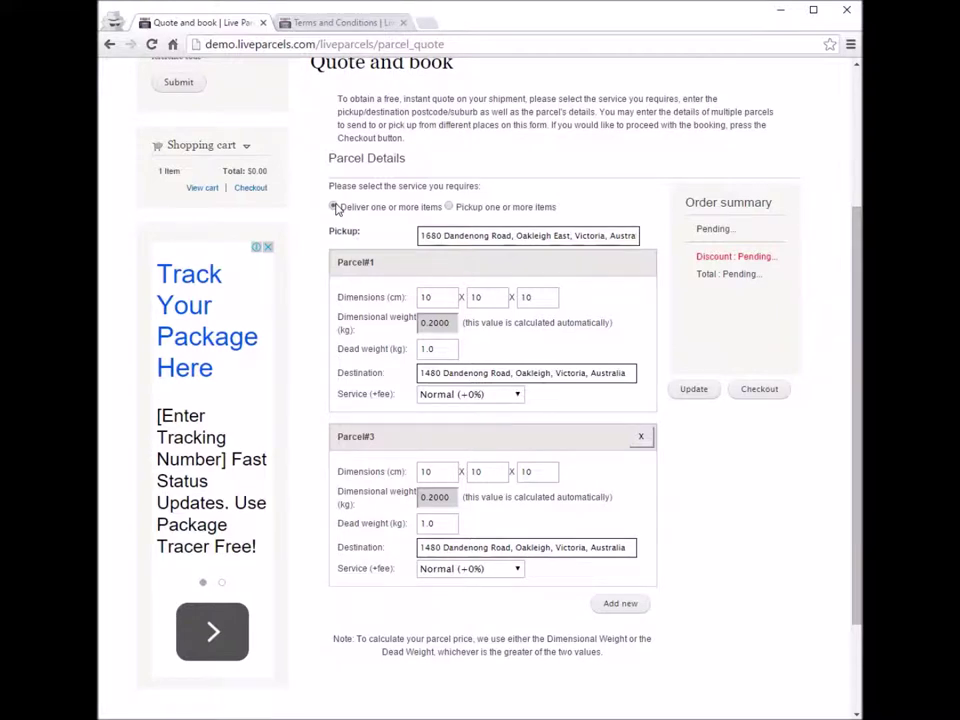
left_click(449, 206)
left_click_drag(455, 206, 553, 208)
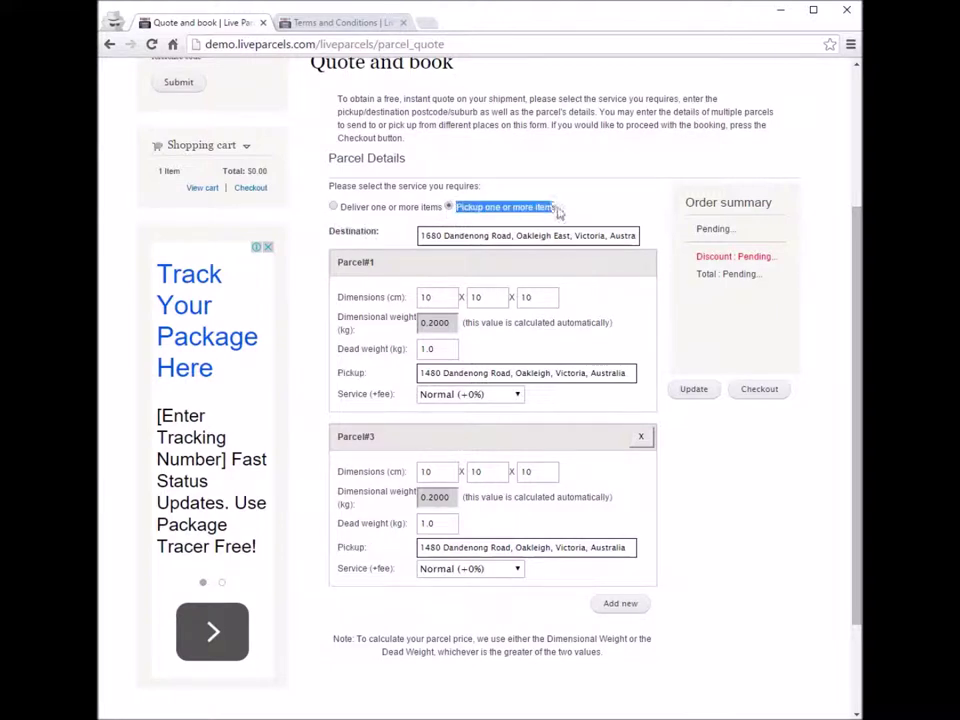
left_click(482, 206)
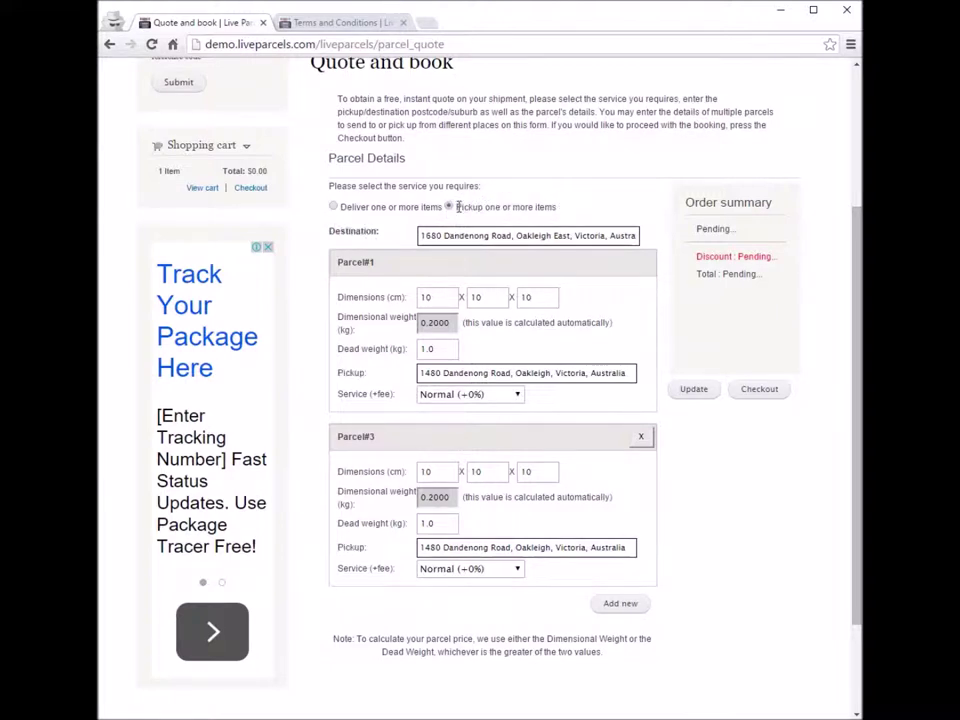
left_click_drag(456, 207, 561, 208)
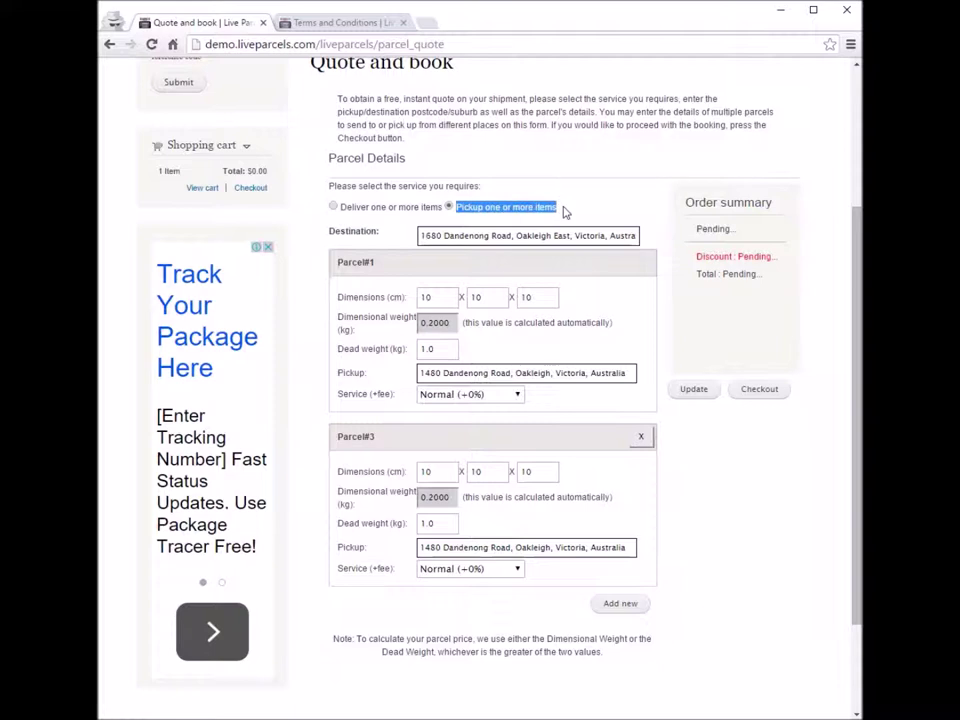